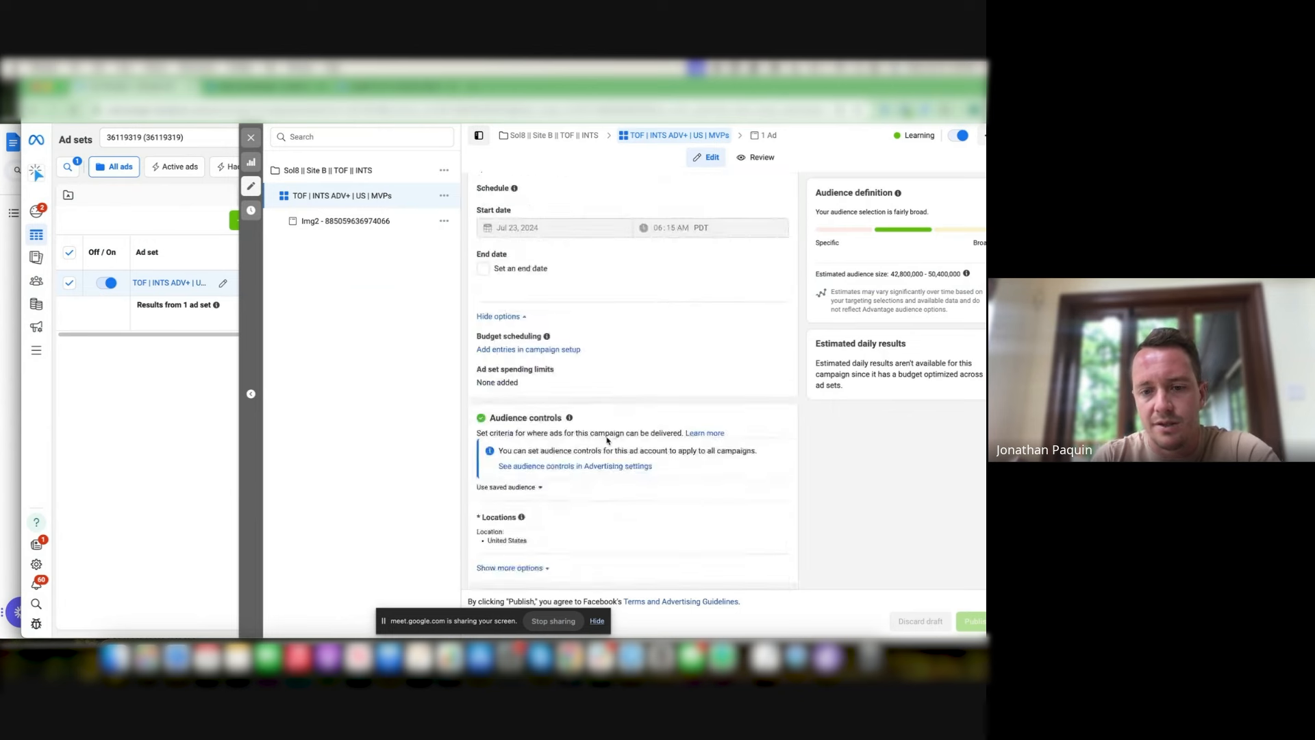
- Review the ad set's audience settings: age, gender and the full list of detailed targeting interests
scroll(616, 411, down, 5)
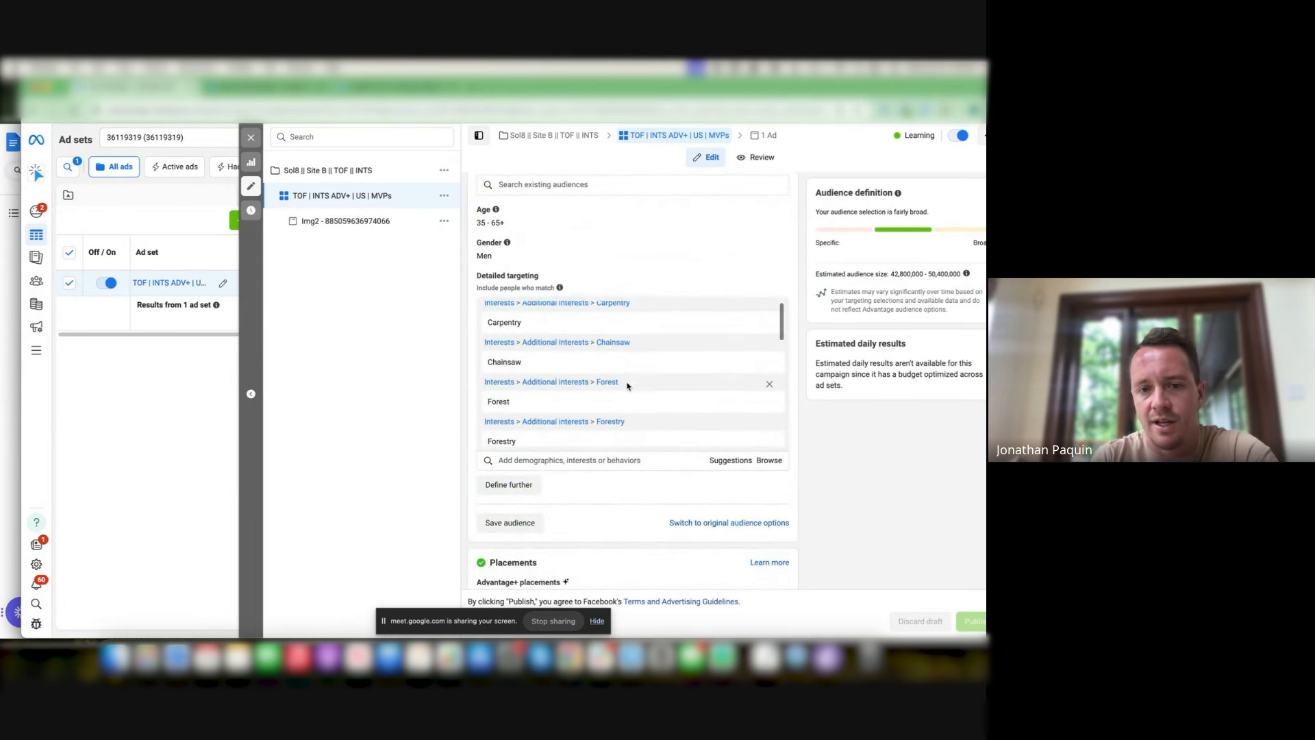
scroll(628, 386, down, 3)
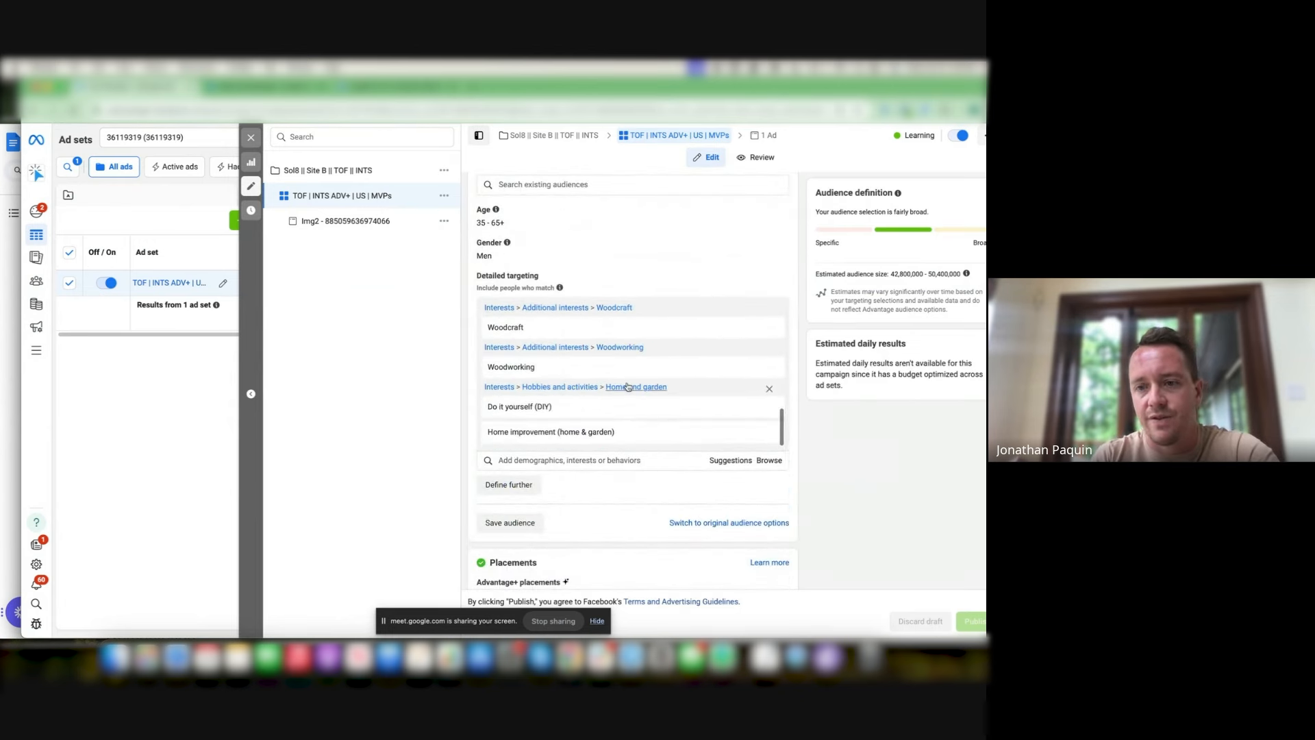
scroll(616, 440, up, 3)
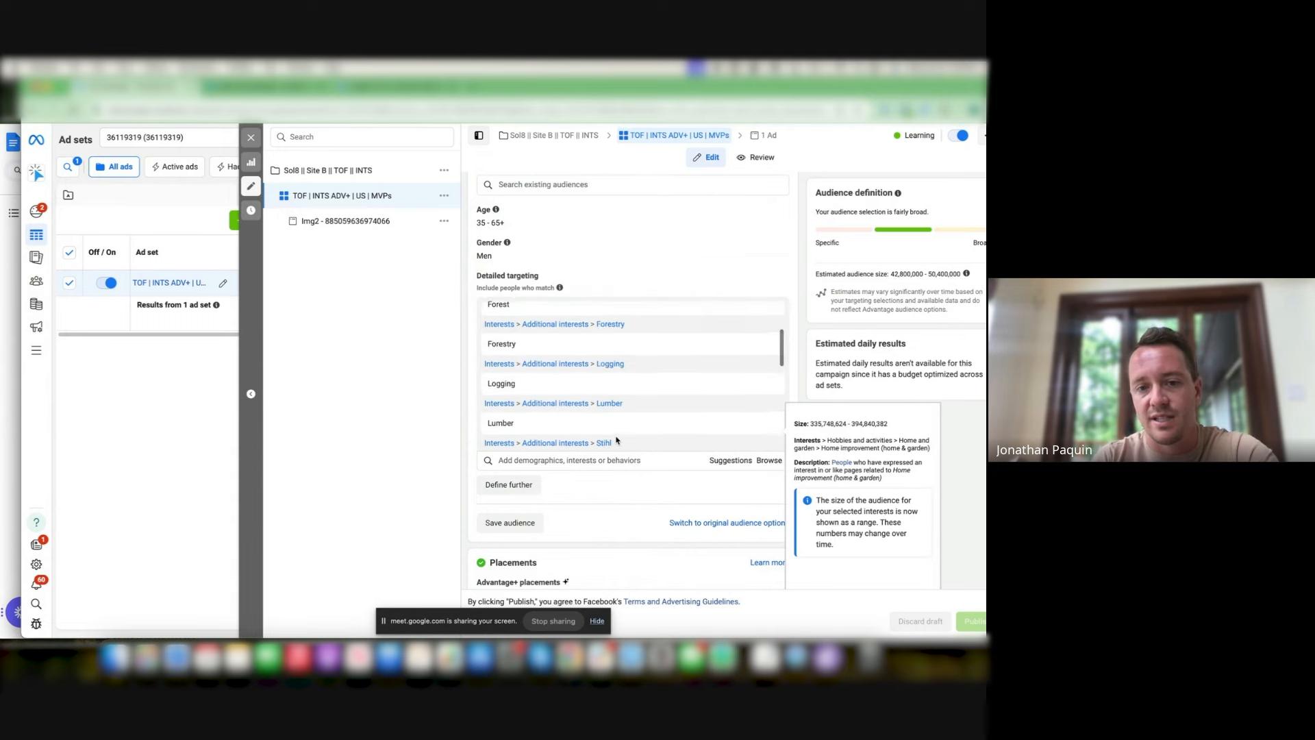
scroll(552, 377, down, 1)
scroll(548, 382, down, 1)
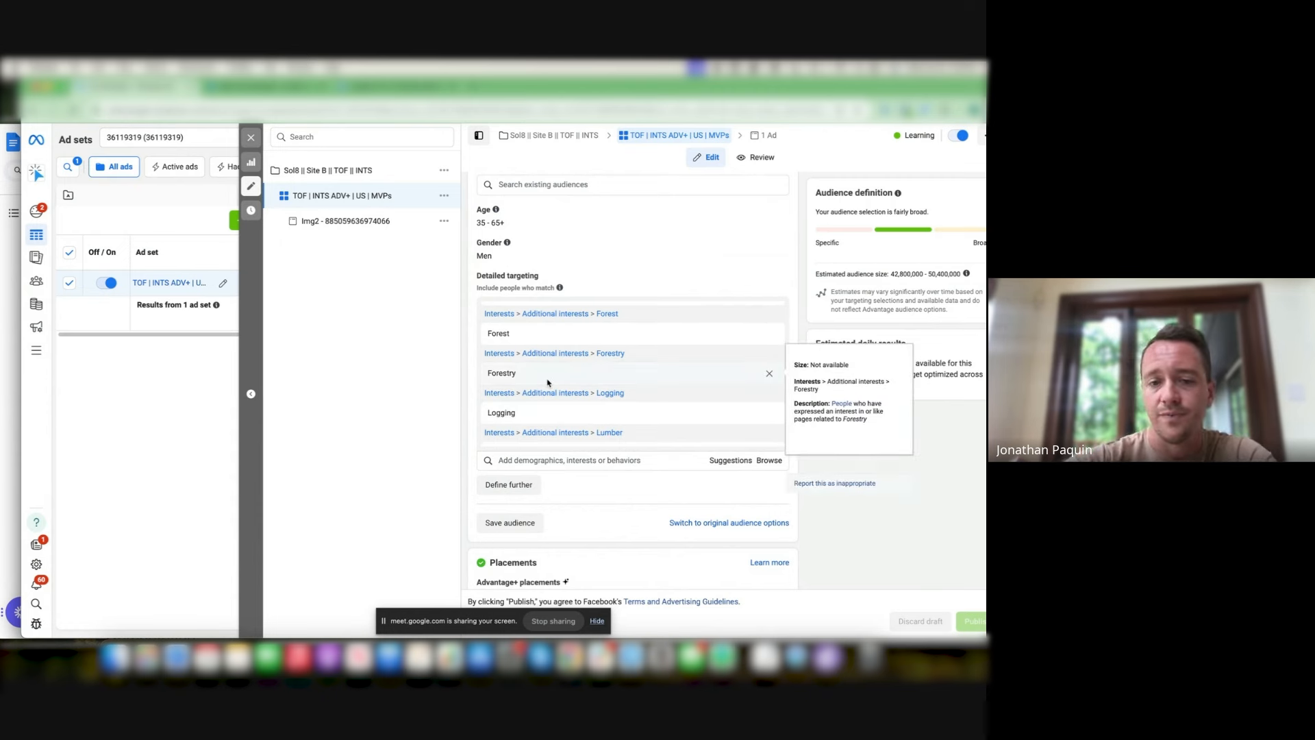
scroll(546, 391, down, 1)
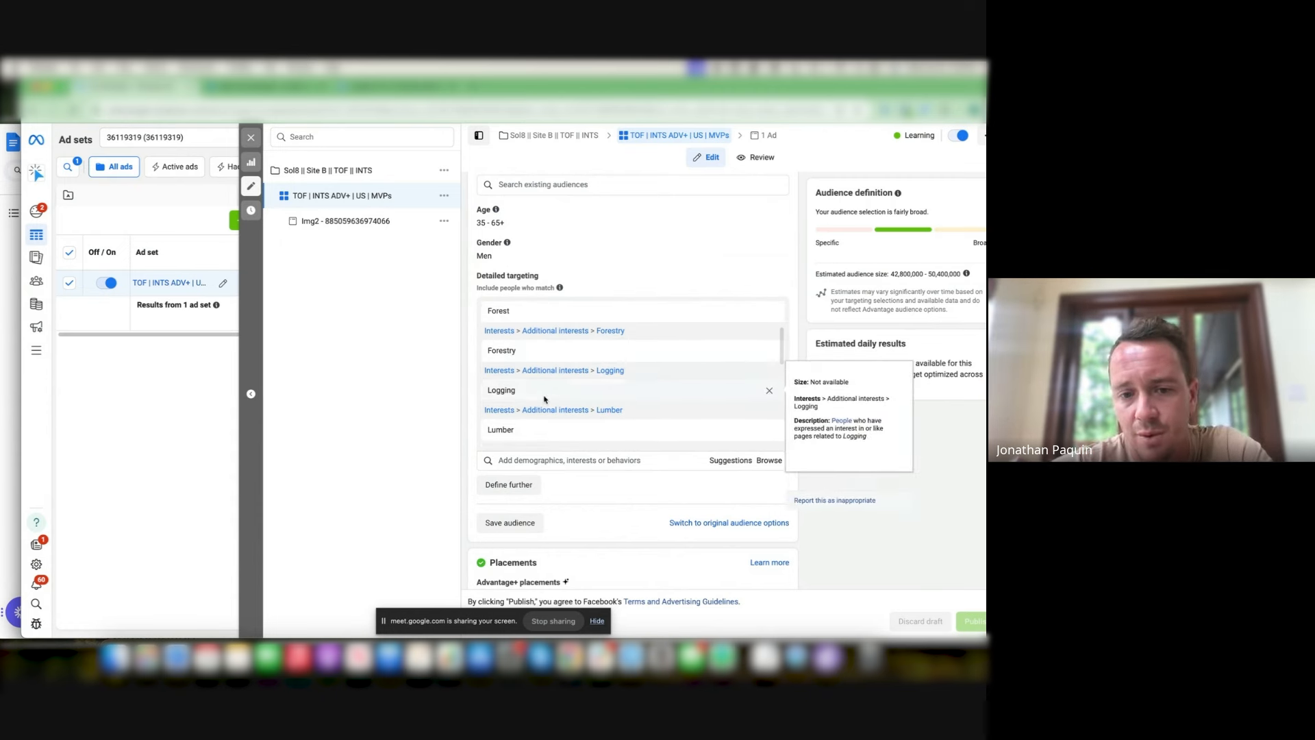
scroll(545, 400, down, 2)
scroll(544, 399, down, 2)
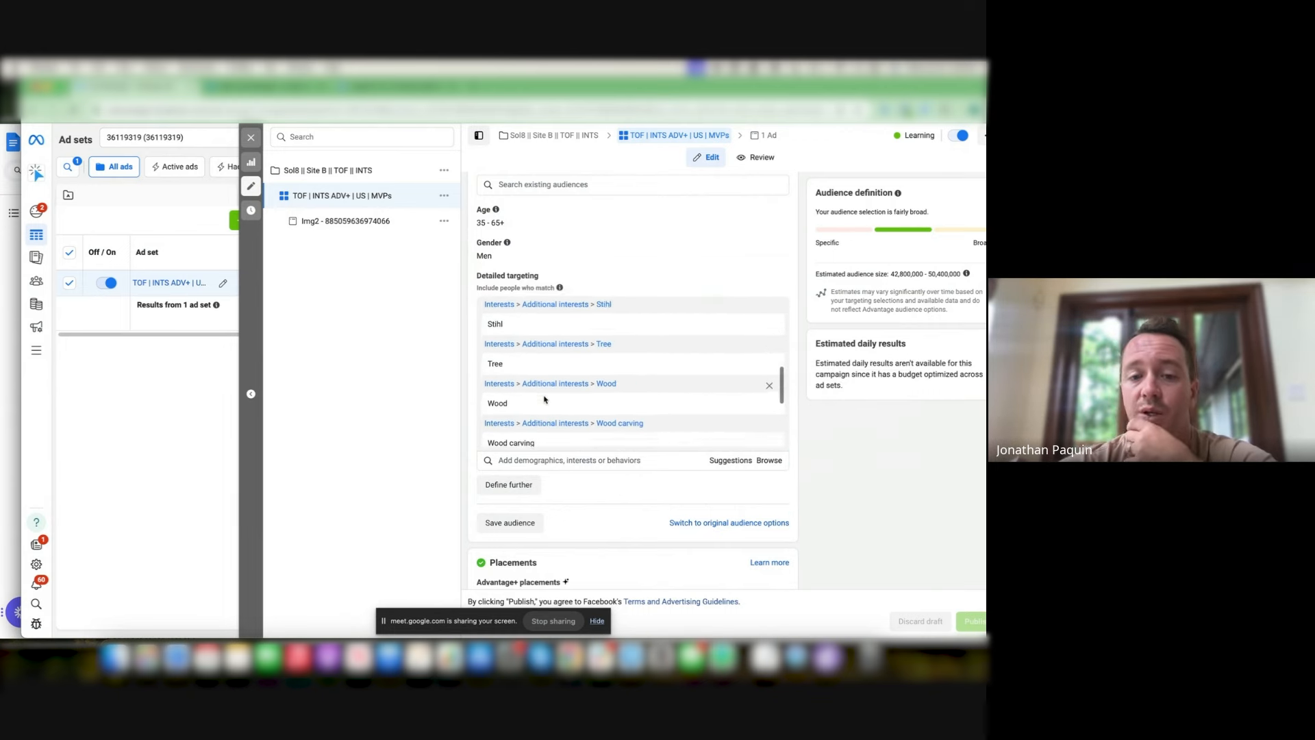
scroll(544, 399, down, 3)
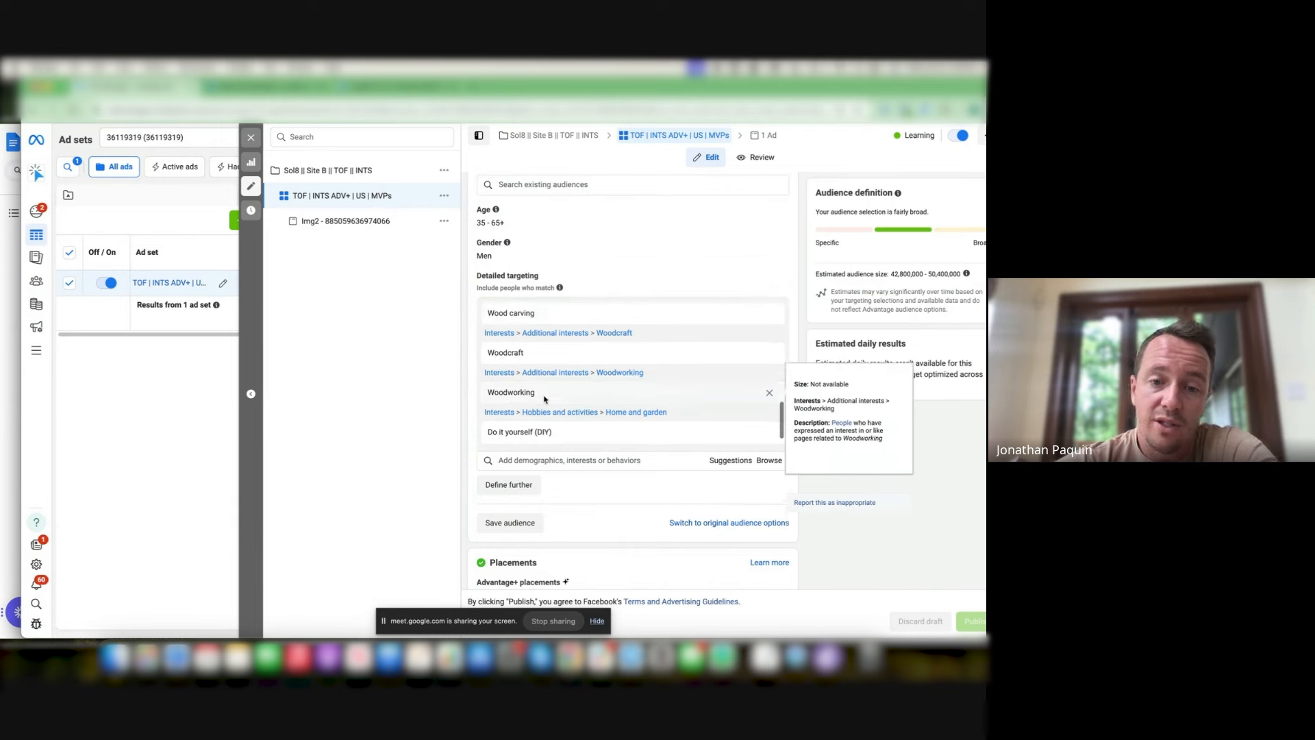
scroll(544, 326, up, 1)
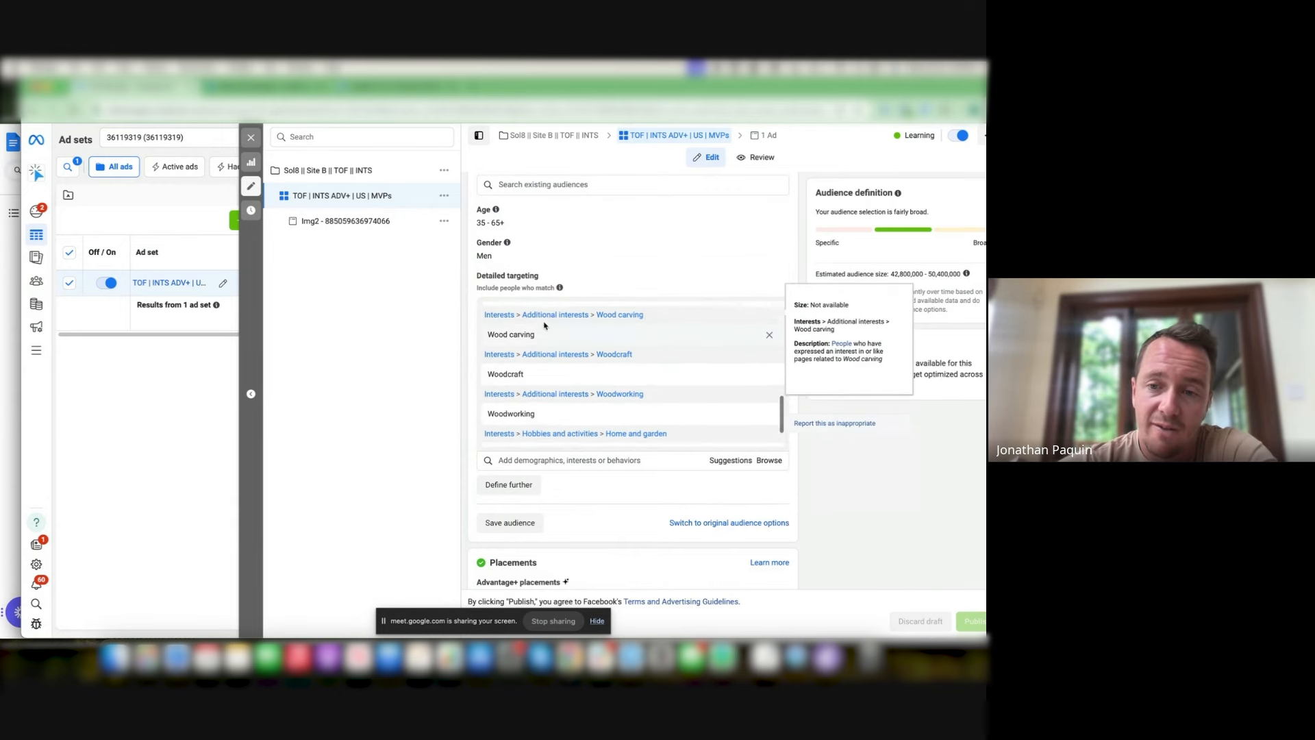
scroll(544, 325, up, 2)
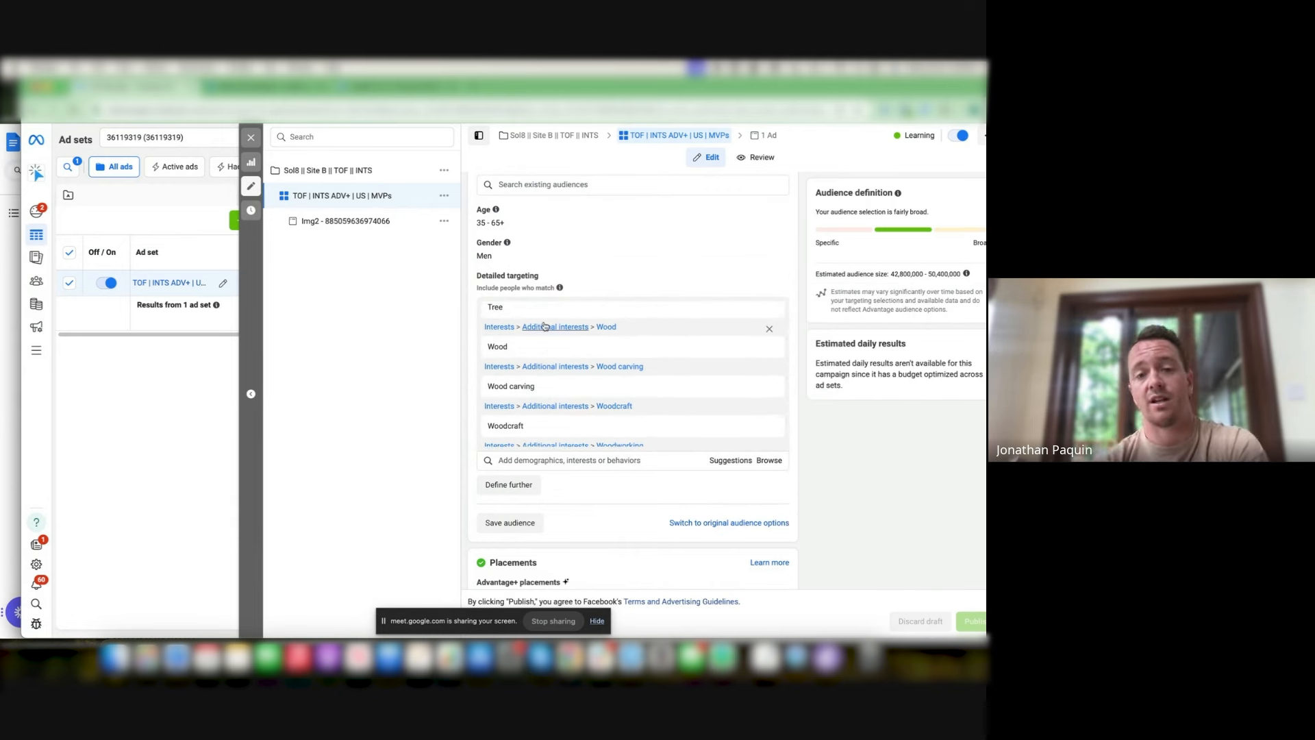
scroll(552, 322, up, 2)
scroll(560, 318, up, 5)
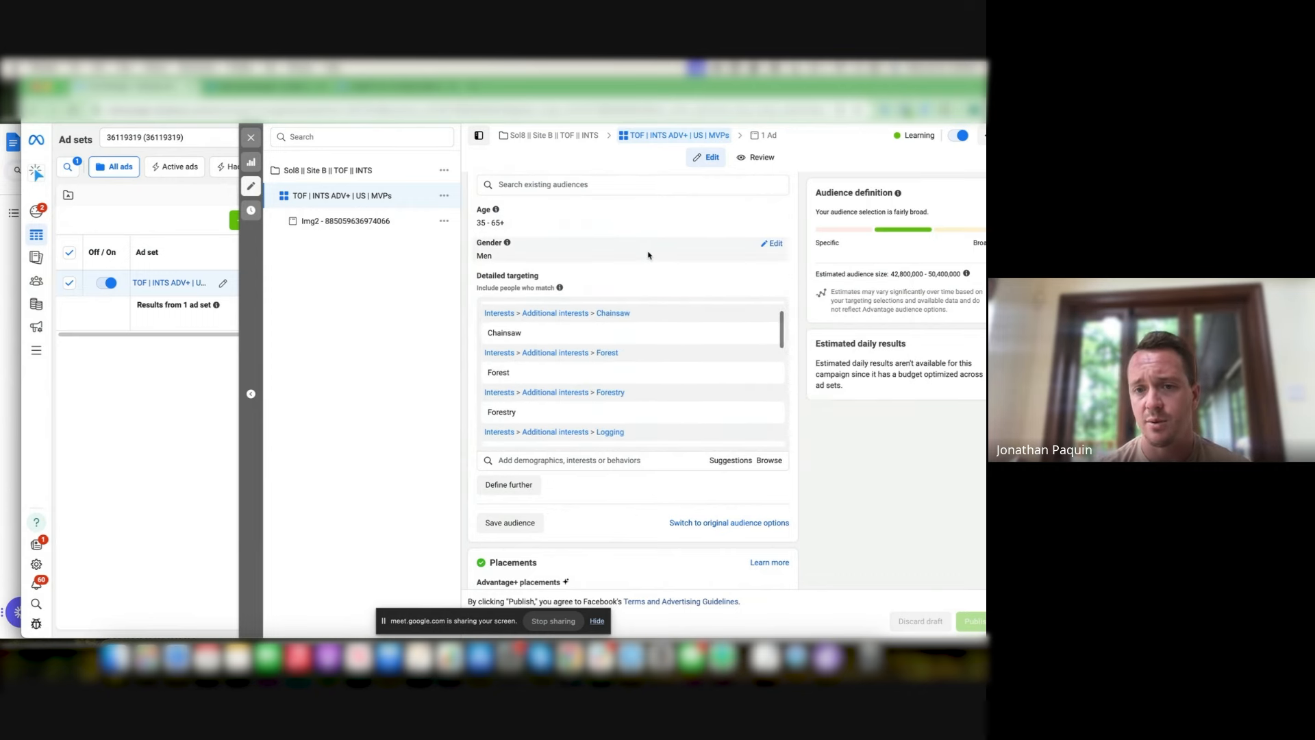
scroll(729, 373, up, 2)
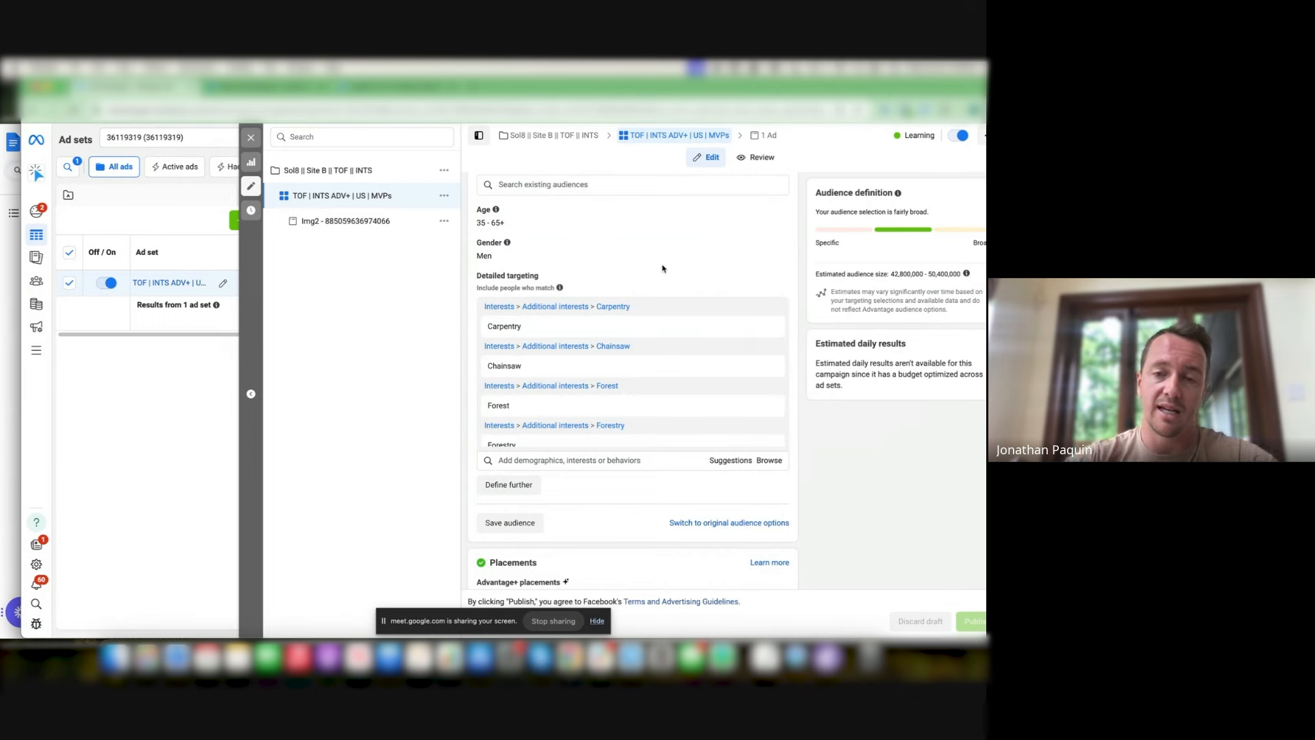
scroll(662, 268, up, 1)
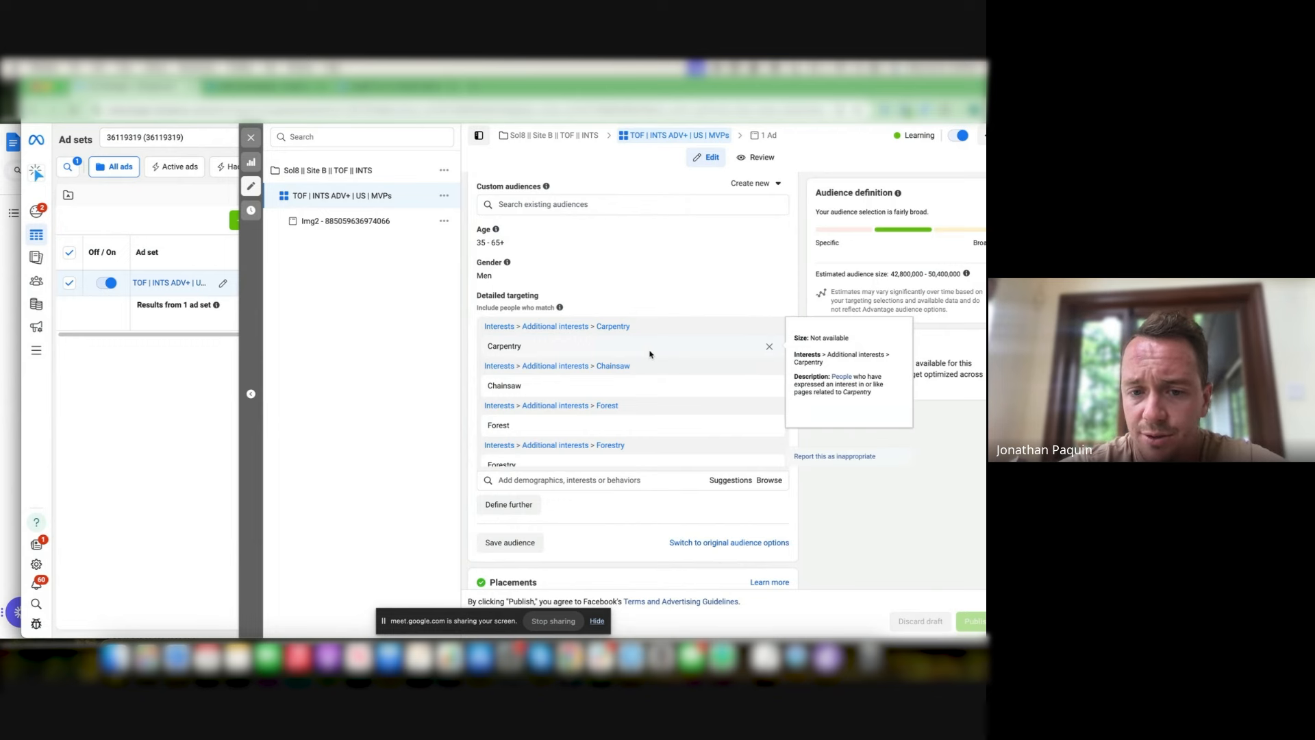
scroll(650, 354, down, 6)
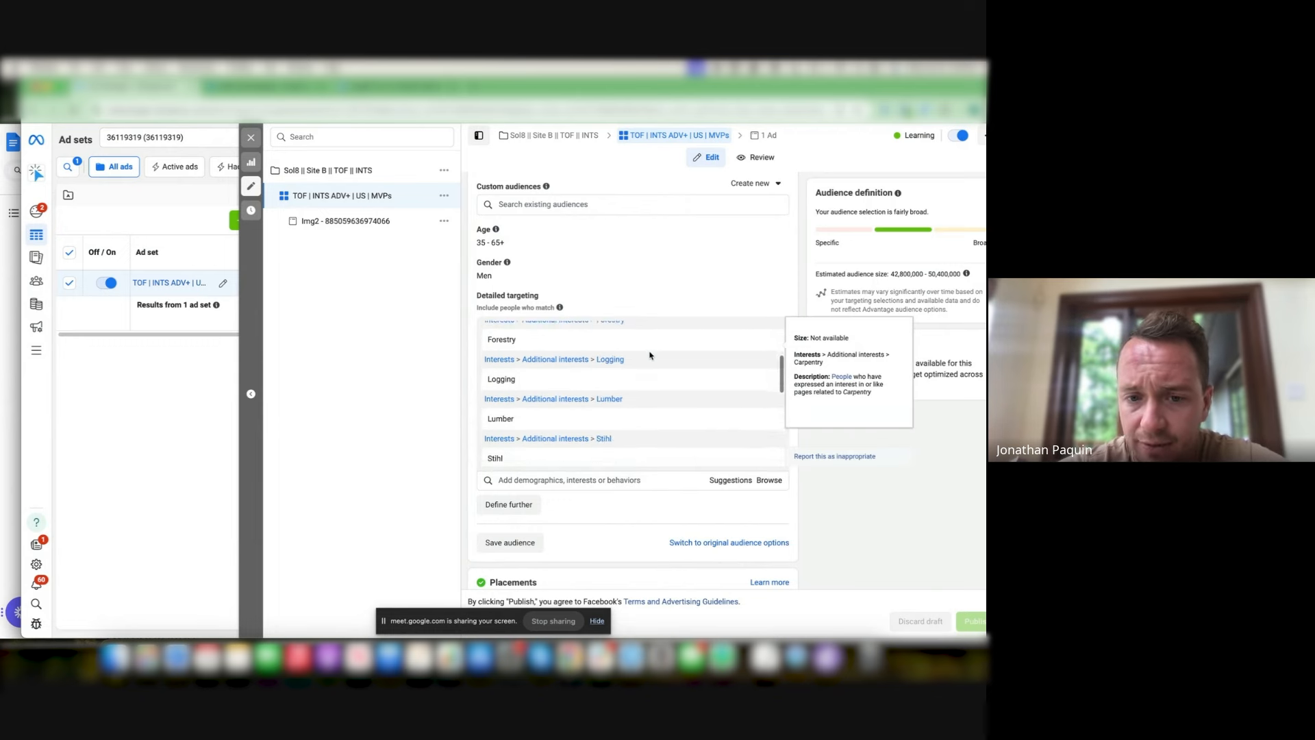
mouse_move(496, 369)
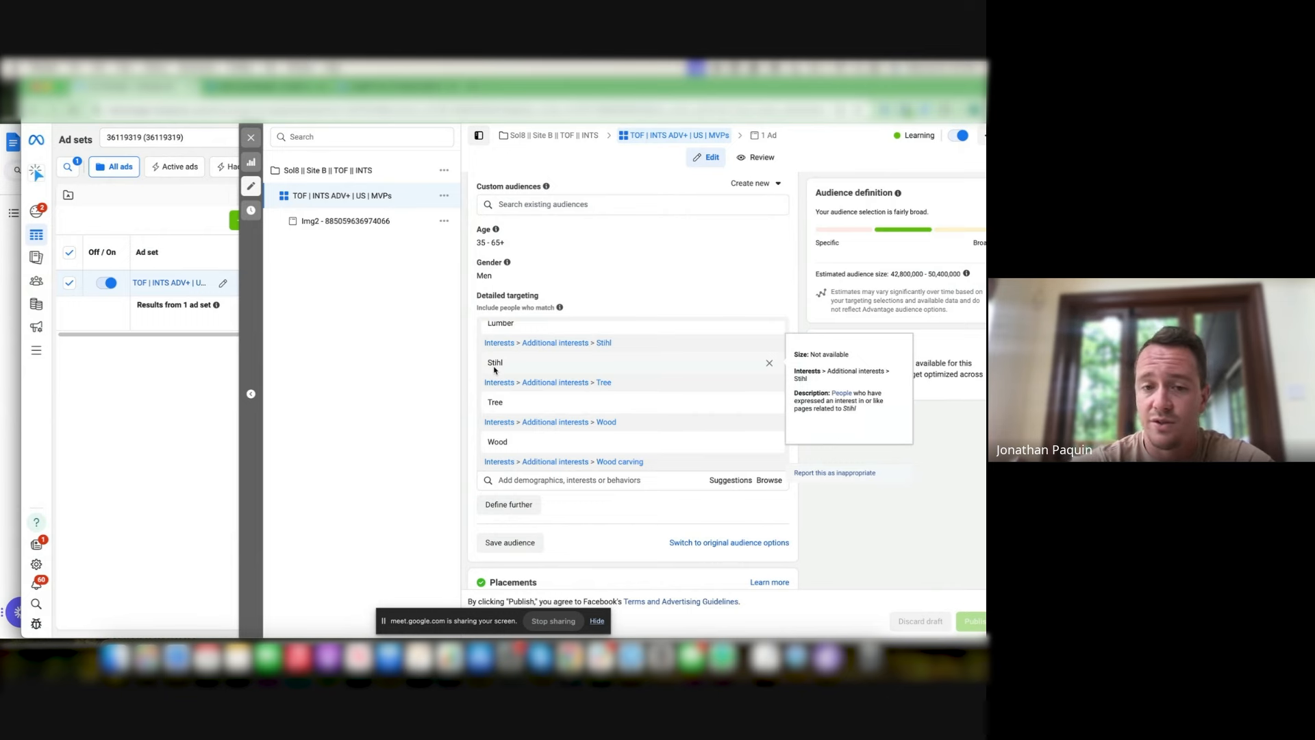
scroll(494, 370, up, 2)
scroll(495, 370, up, 1)
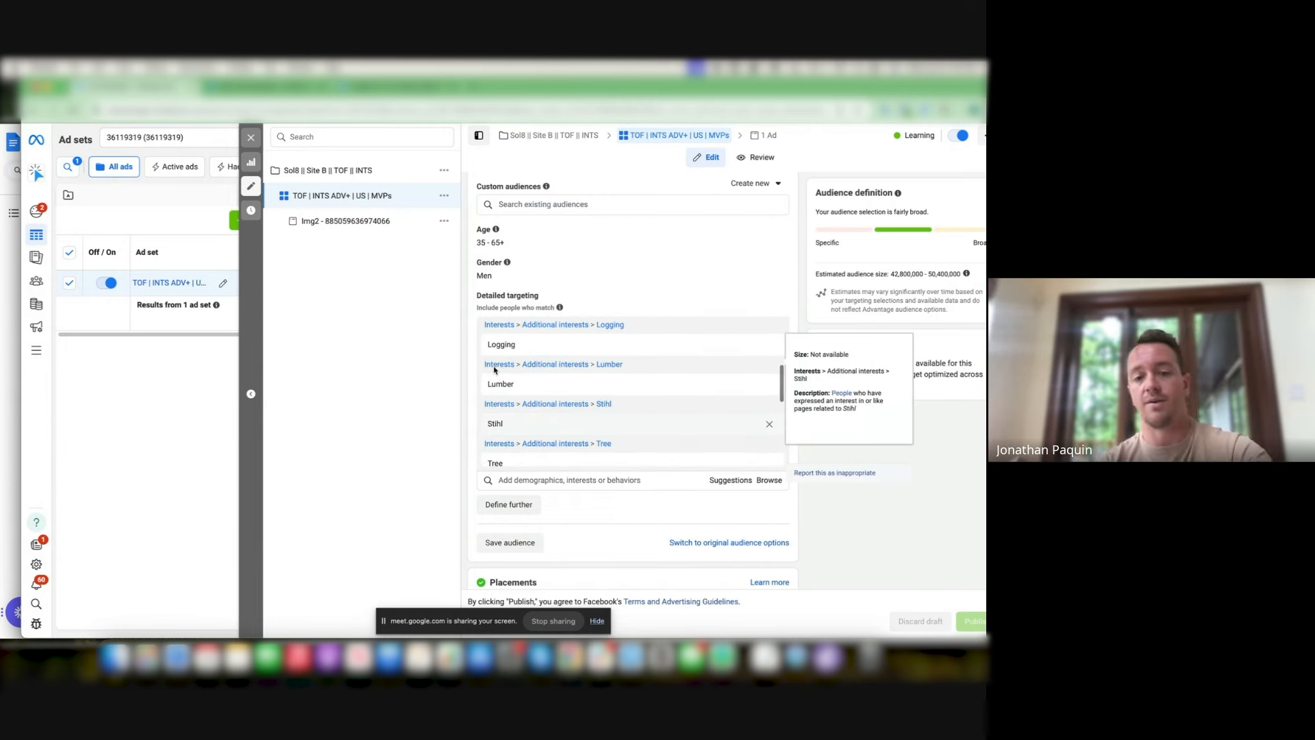
scroll(495, 369, up, 4)
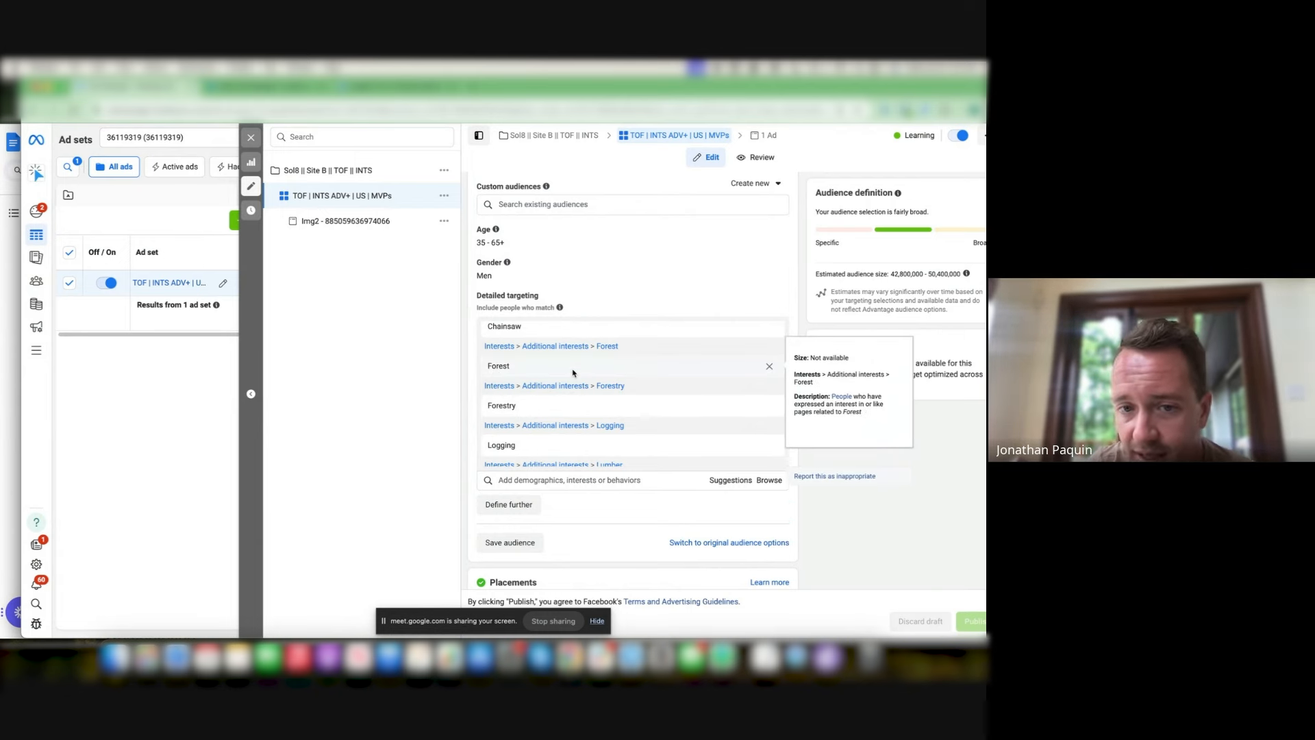
scroll(573, 364, up, 2)
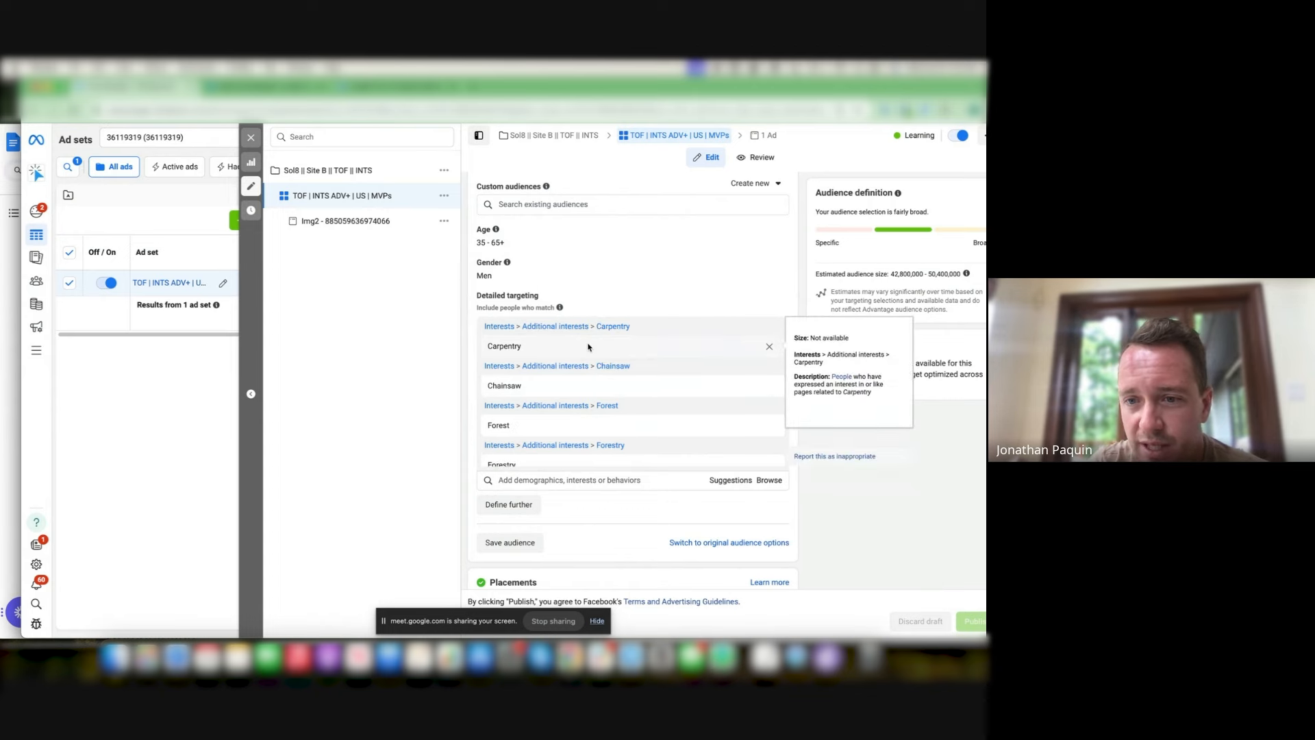
- Switch the ad set from Advantage+ audience to the original audience options and confirm using the original audience
scroll(575, 345, up, 4)
scroll(765, 458, down, 5)
click(764, 466)
click(518, 376)
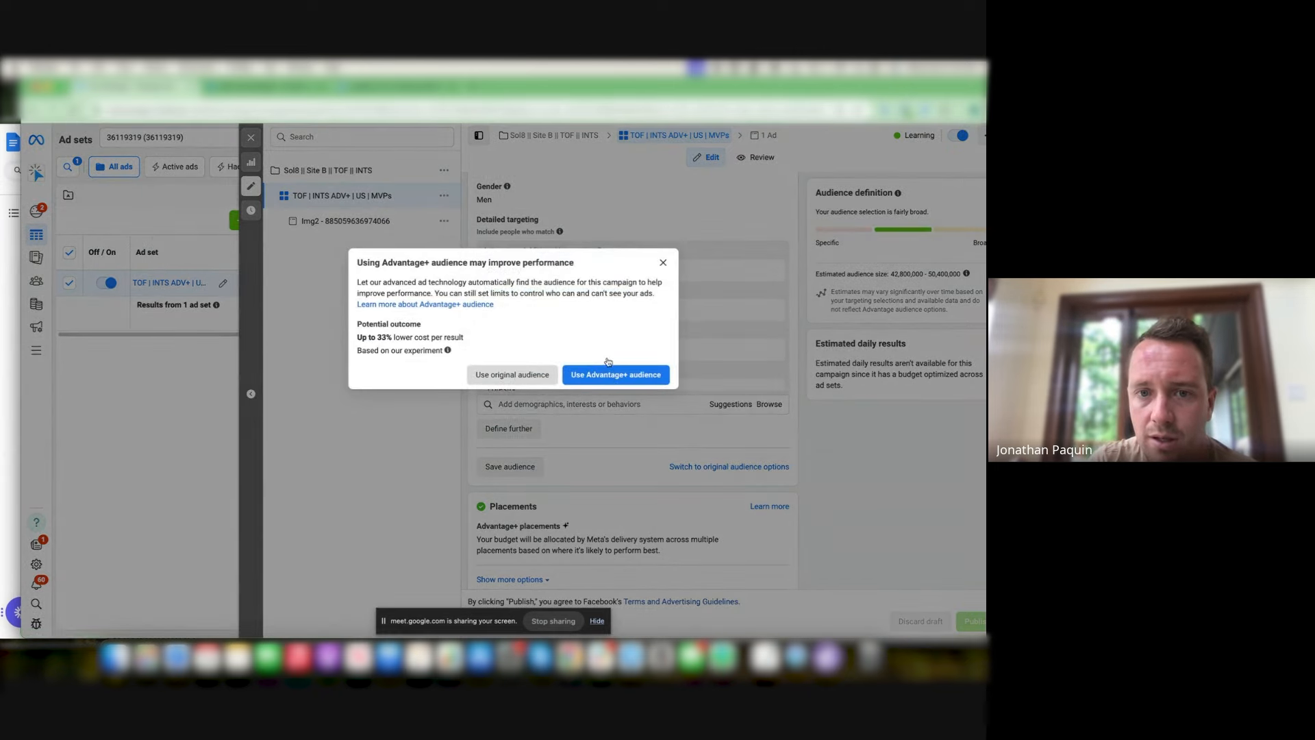
- Examine the included interests and the suggested targeting options ranked by relevance
scroll(608, 357, down, 3)
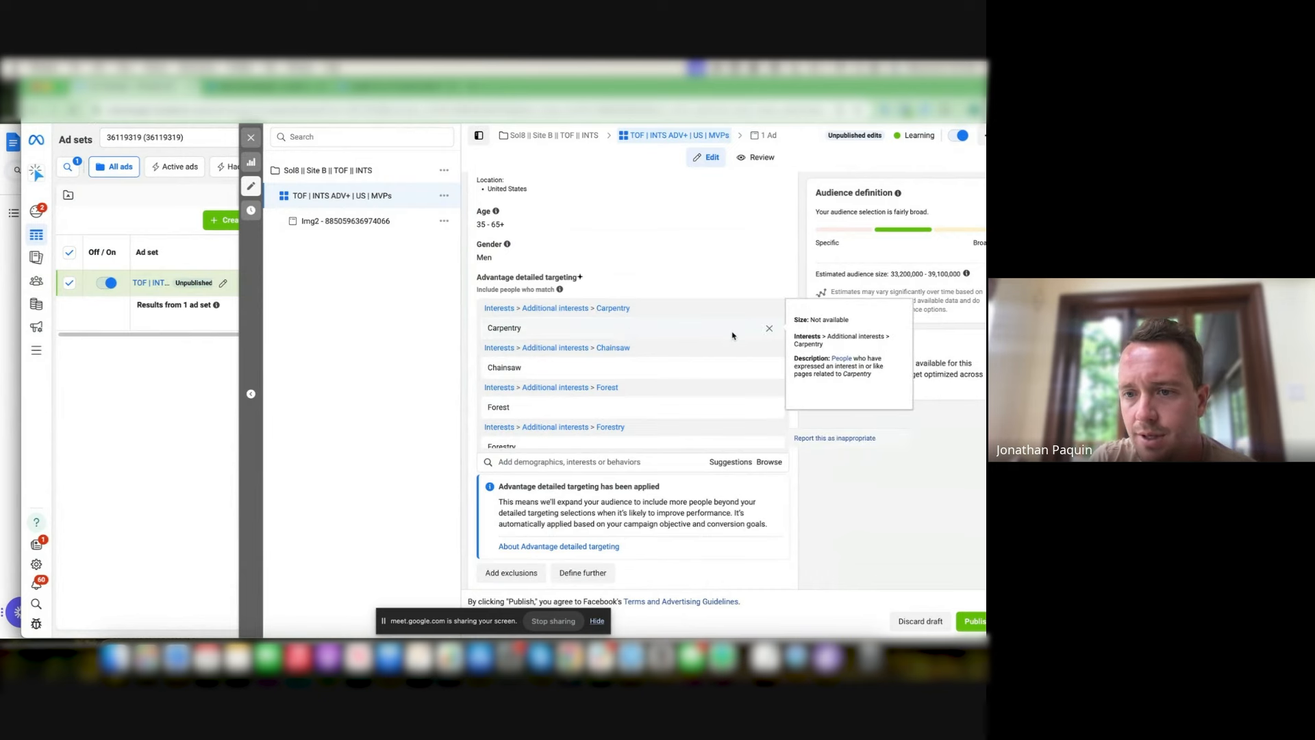
scroll(716, 376, down, 3)
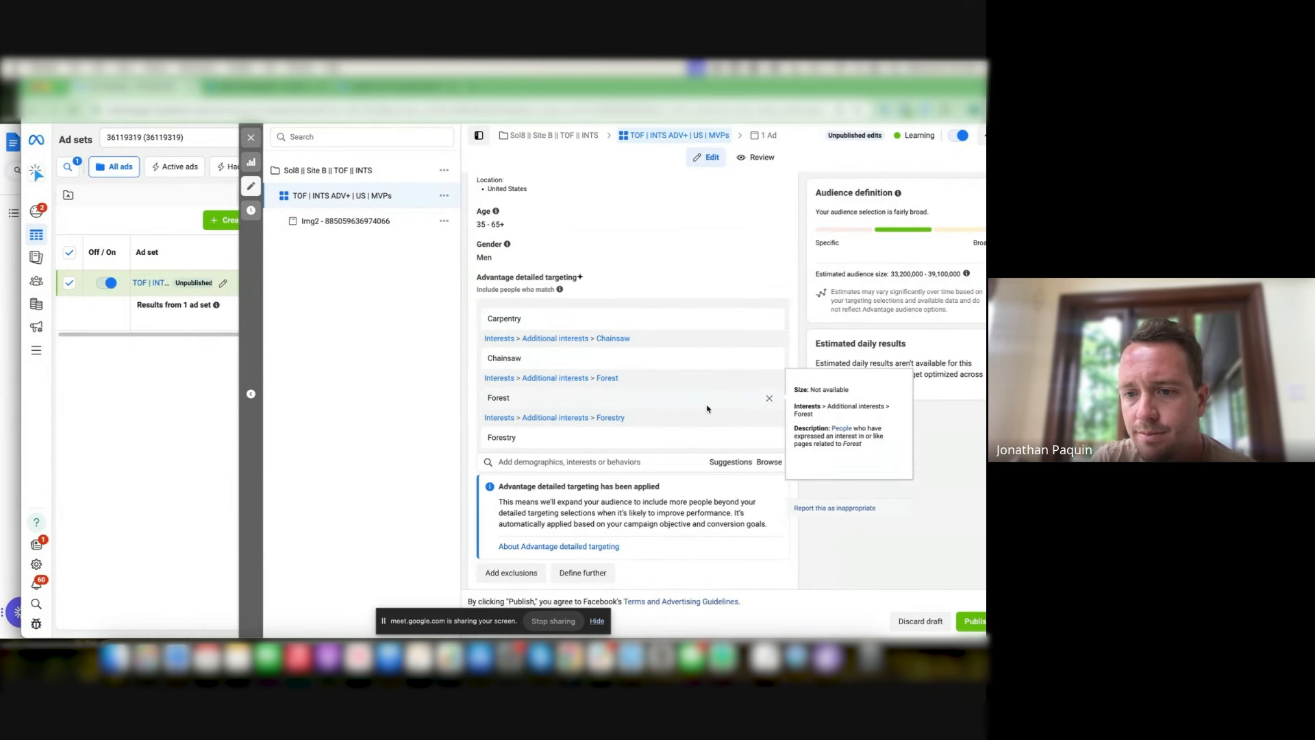
scroll(682, 407, down, 1)
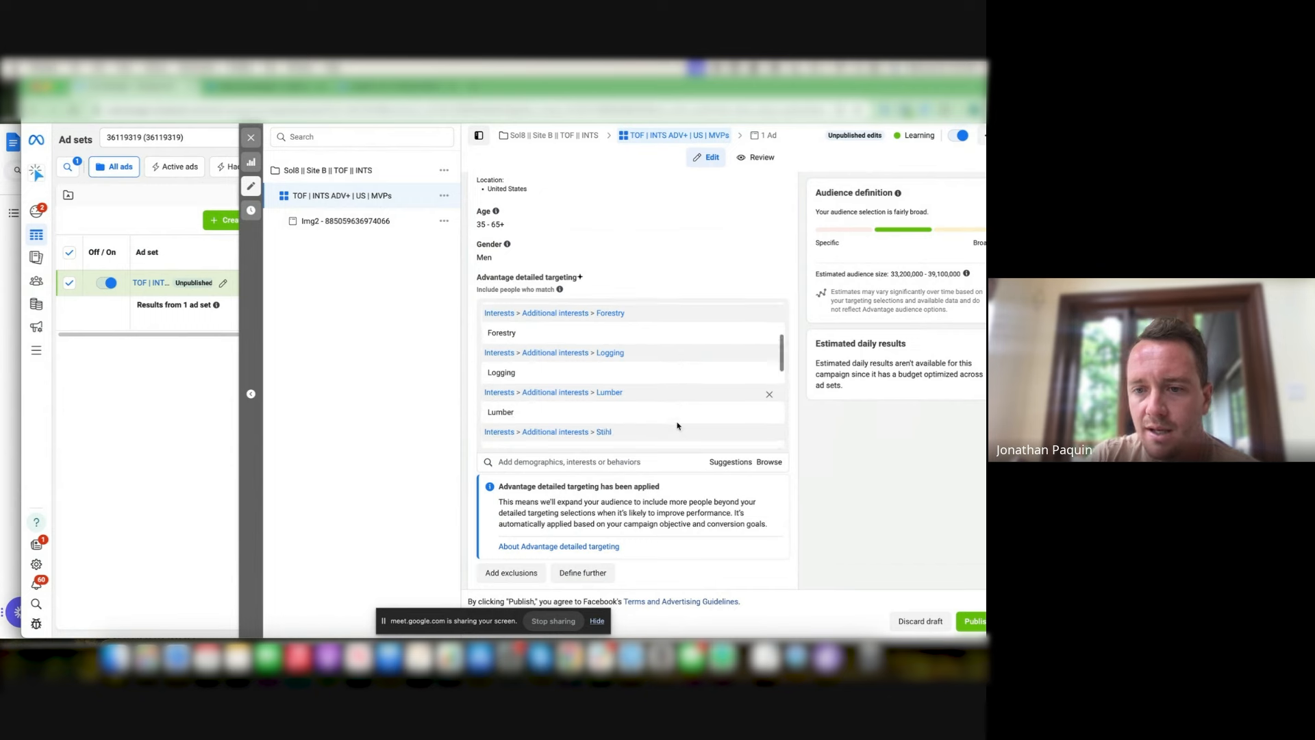
click(727, 464)
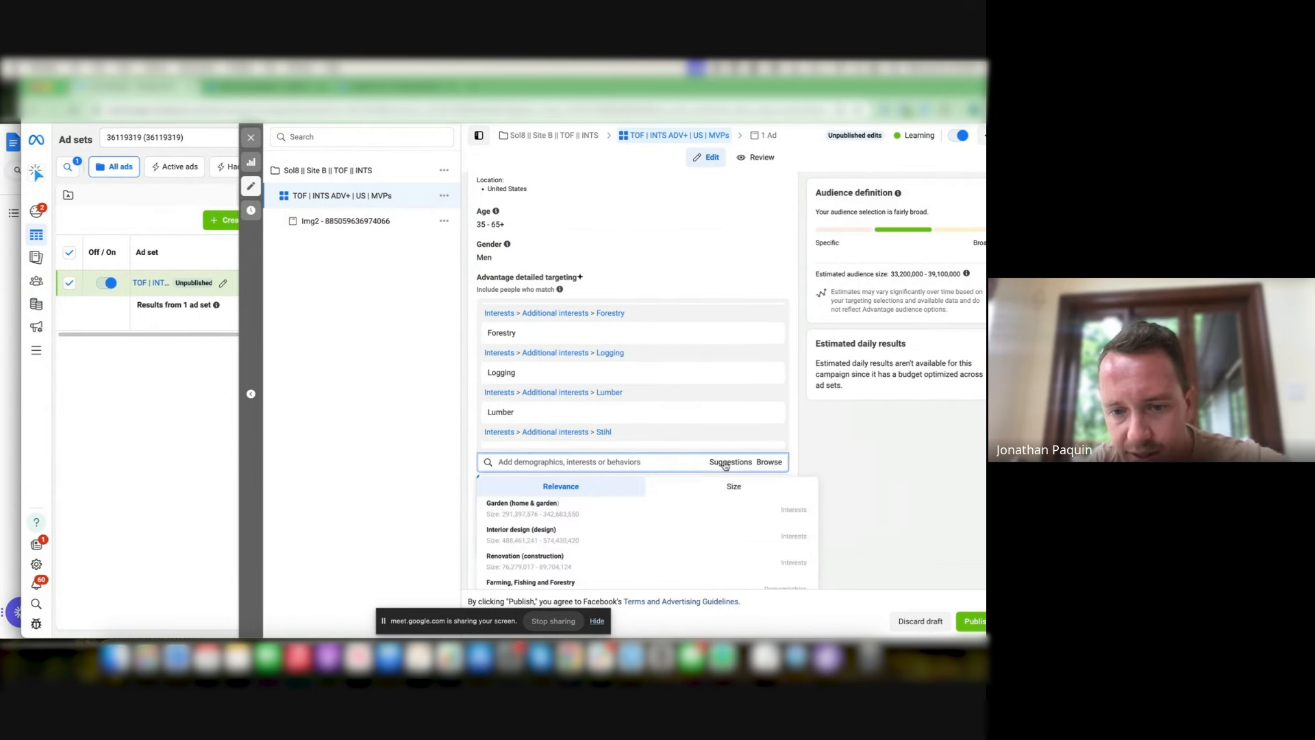
mouse_move(643, 480)
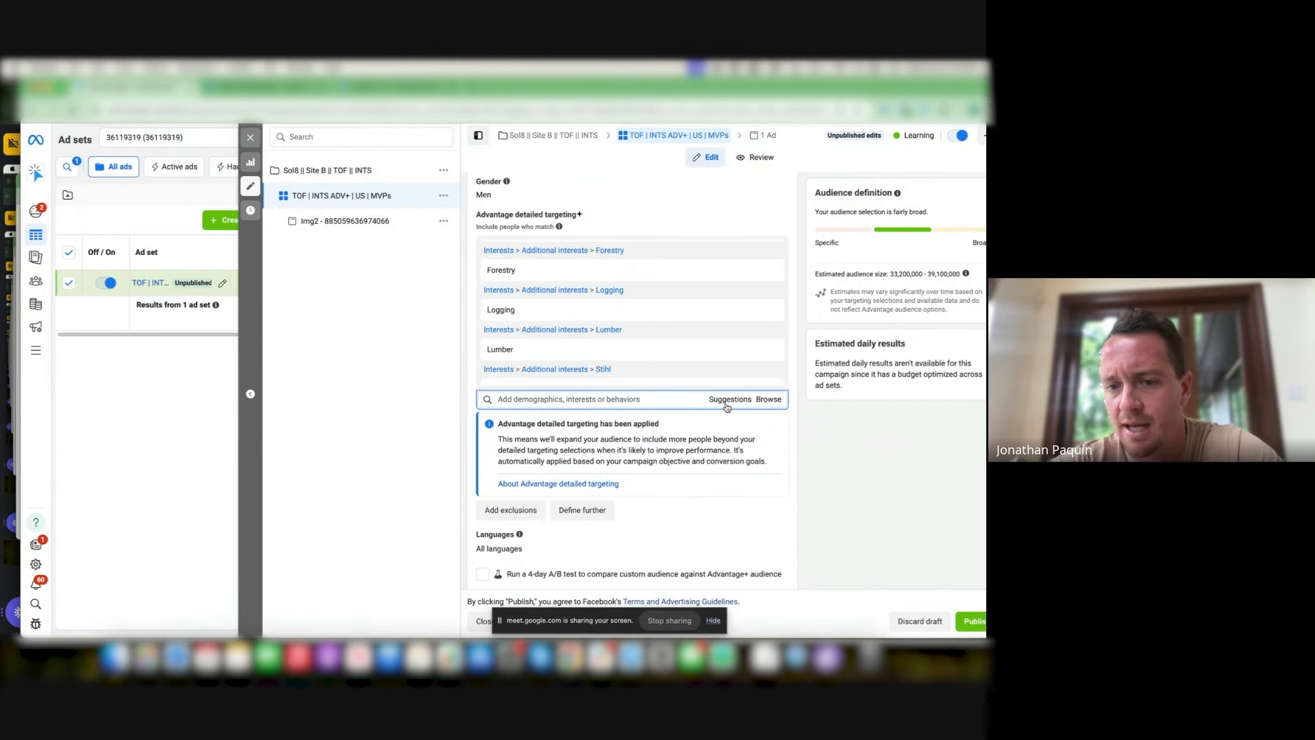
click(725, 403)
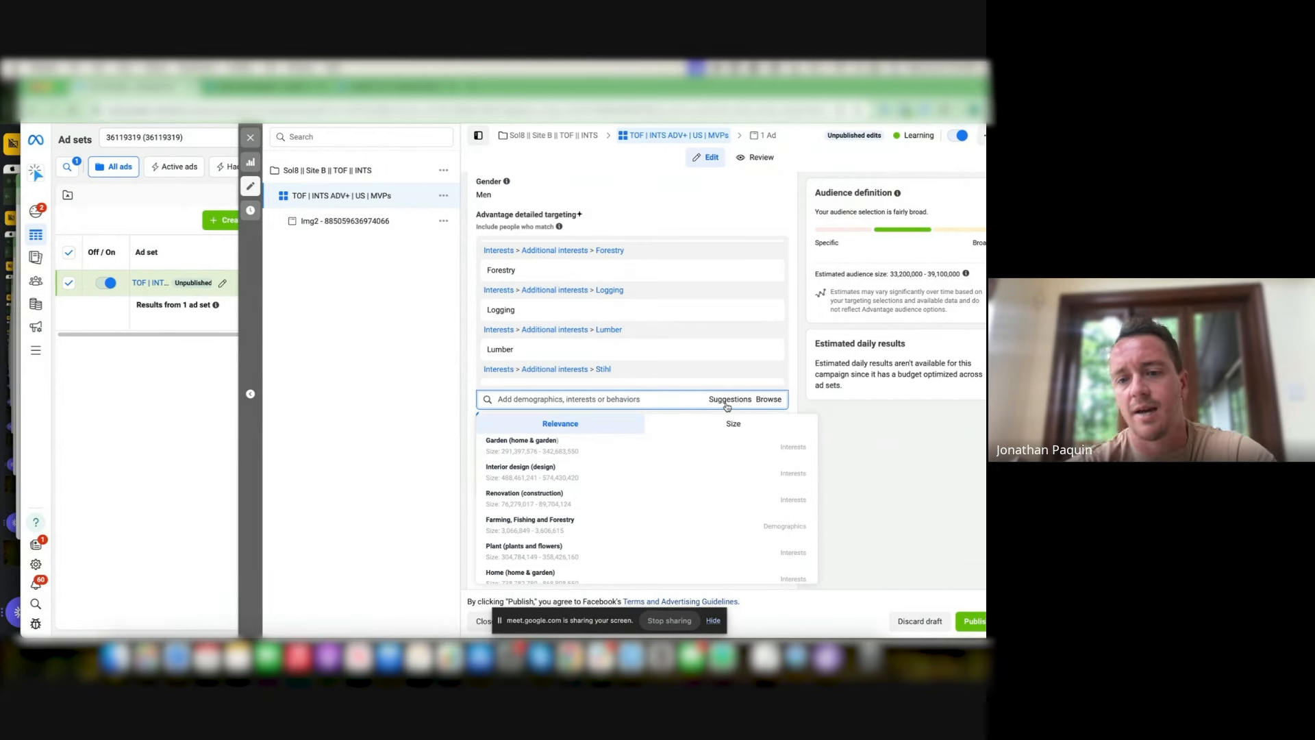
mouse_move(658, 459)
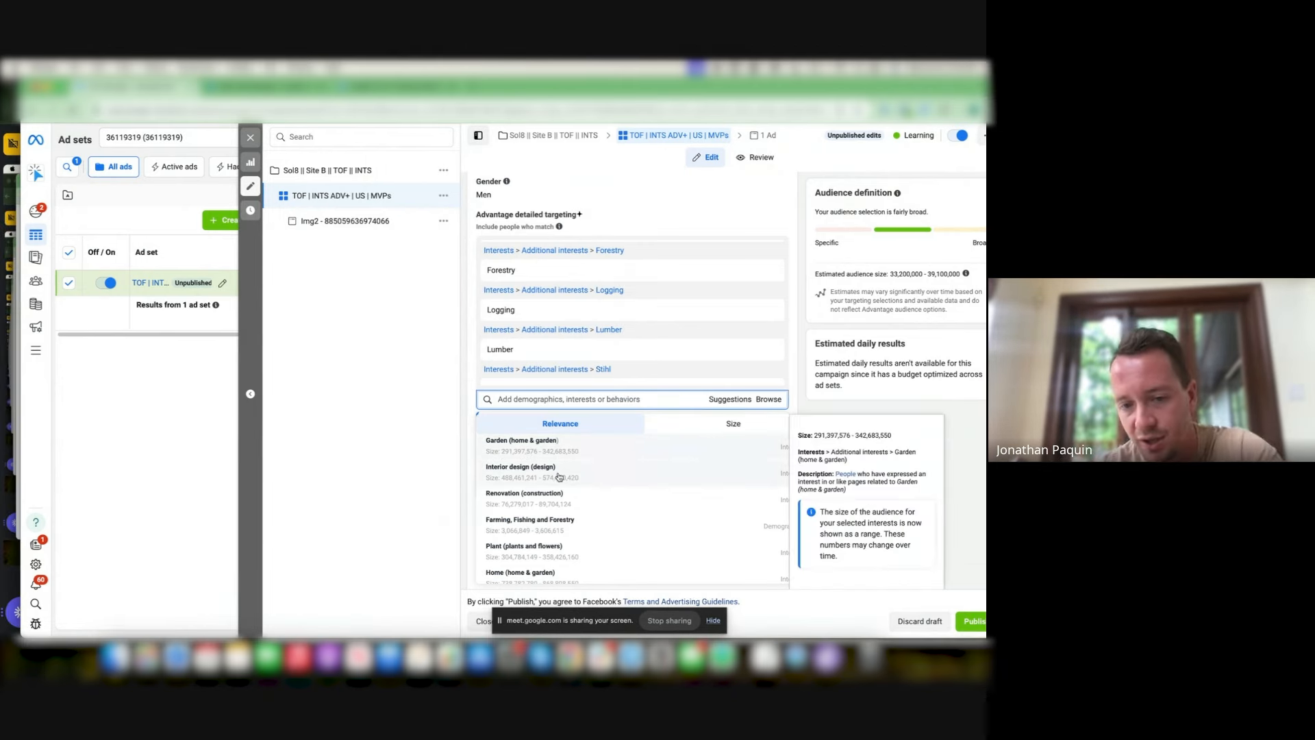
scroll(548, 494, down, 1)
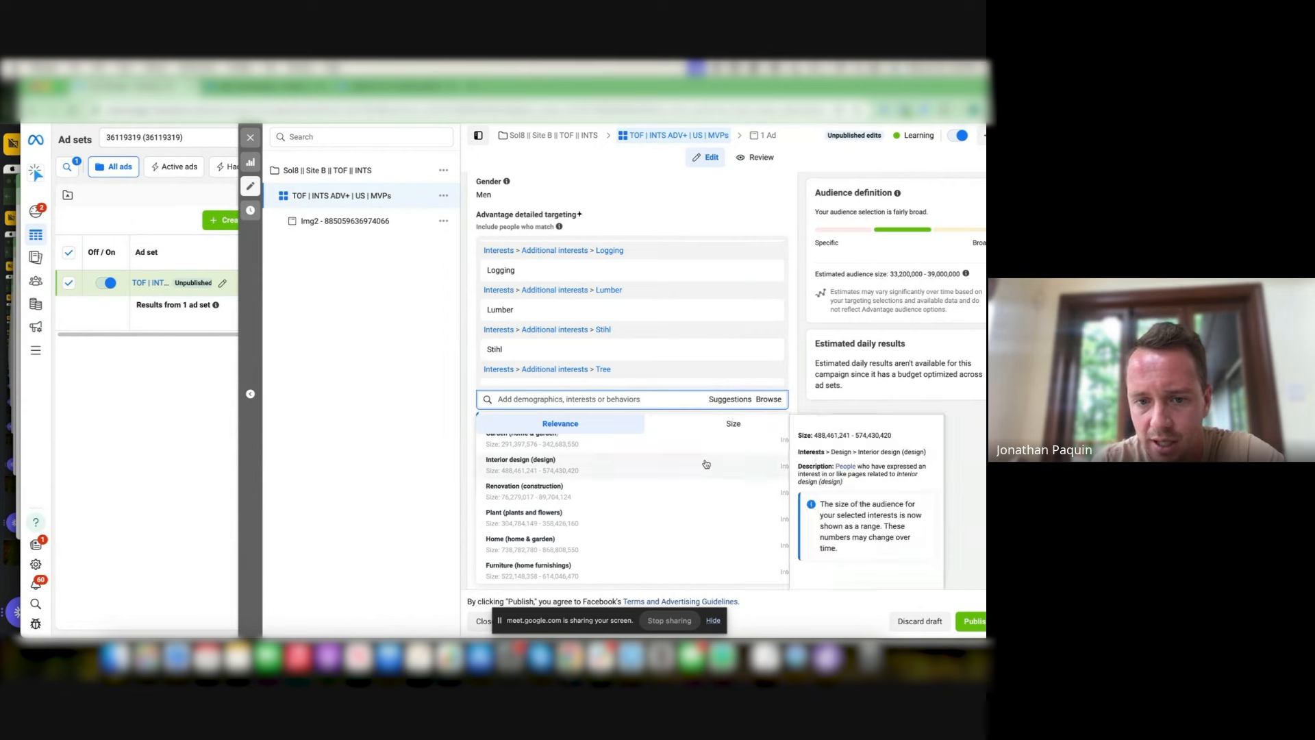
scroll(705, 461, up, 1)
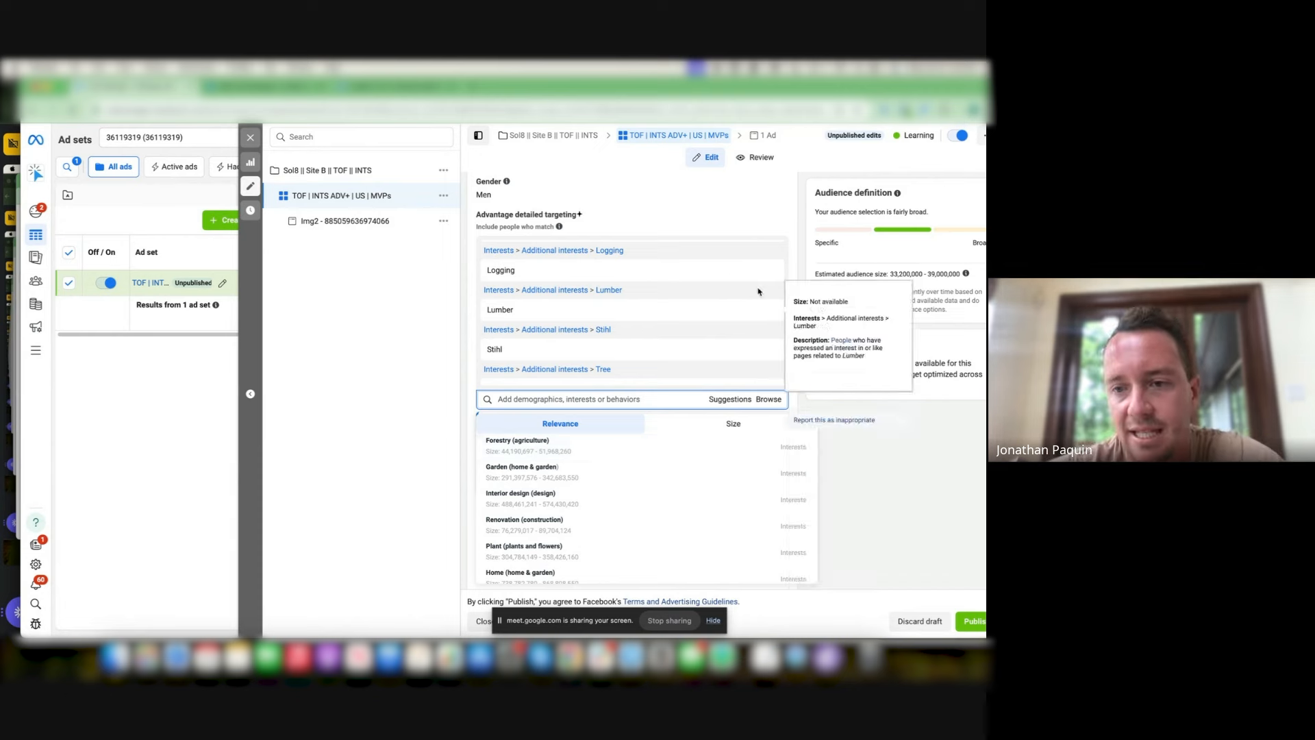
- Remove all remaining interests from the detailed targeting, from Carpentry and Chainsaw through Do it yourself (DIY) and Home improvement (home & garden)
scroll(774, 276, up, 3)
click(770, 267)
click(770, 267)
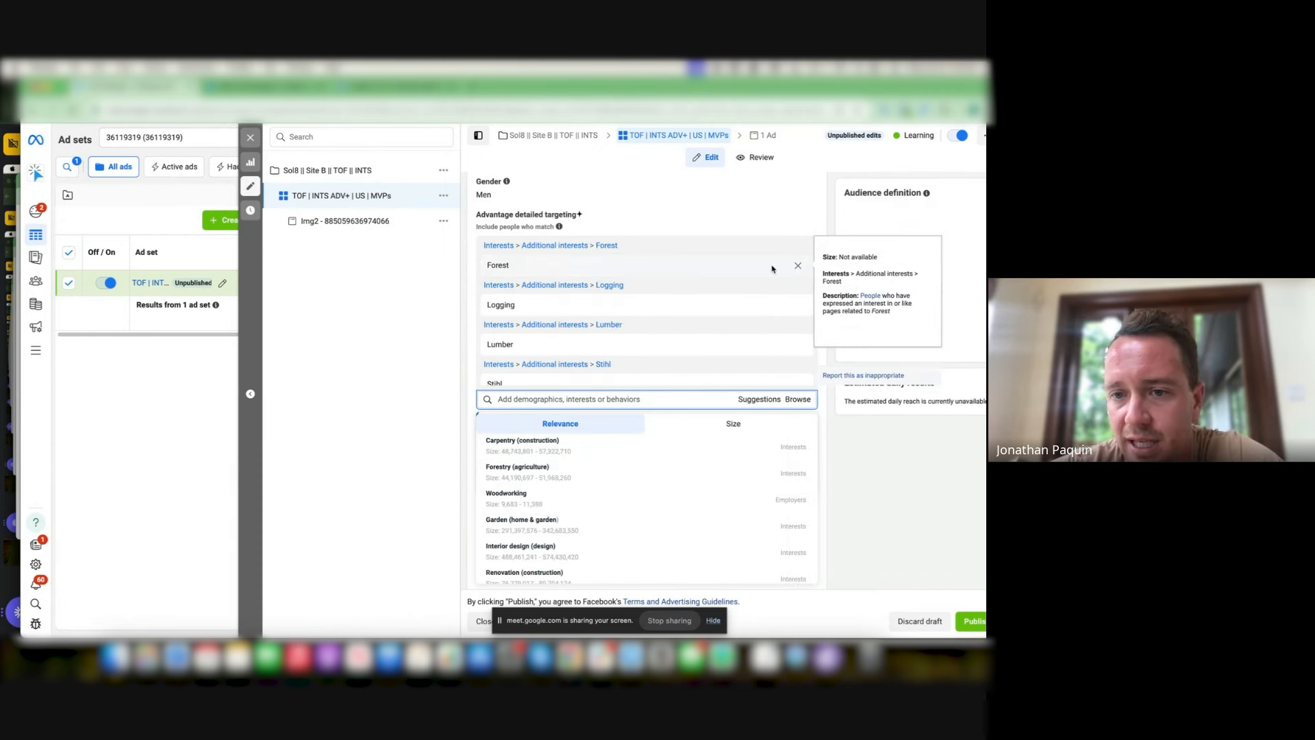
click(770, 267)
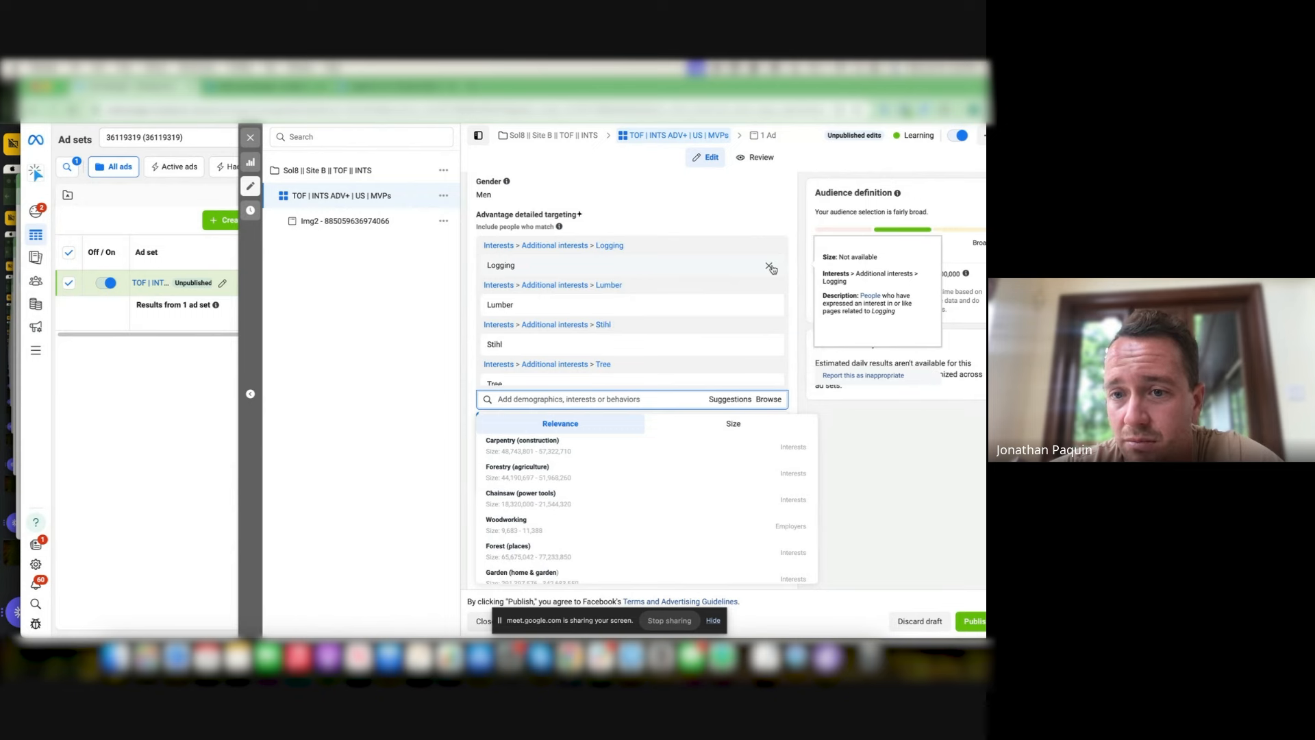
click(770, 267)
click(770, 267)
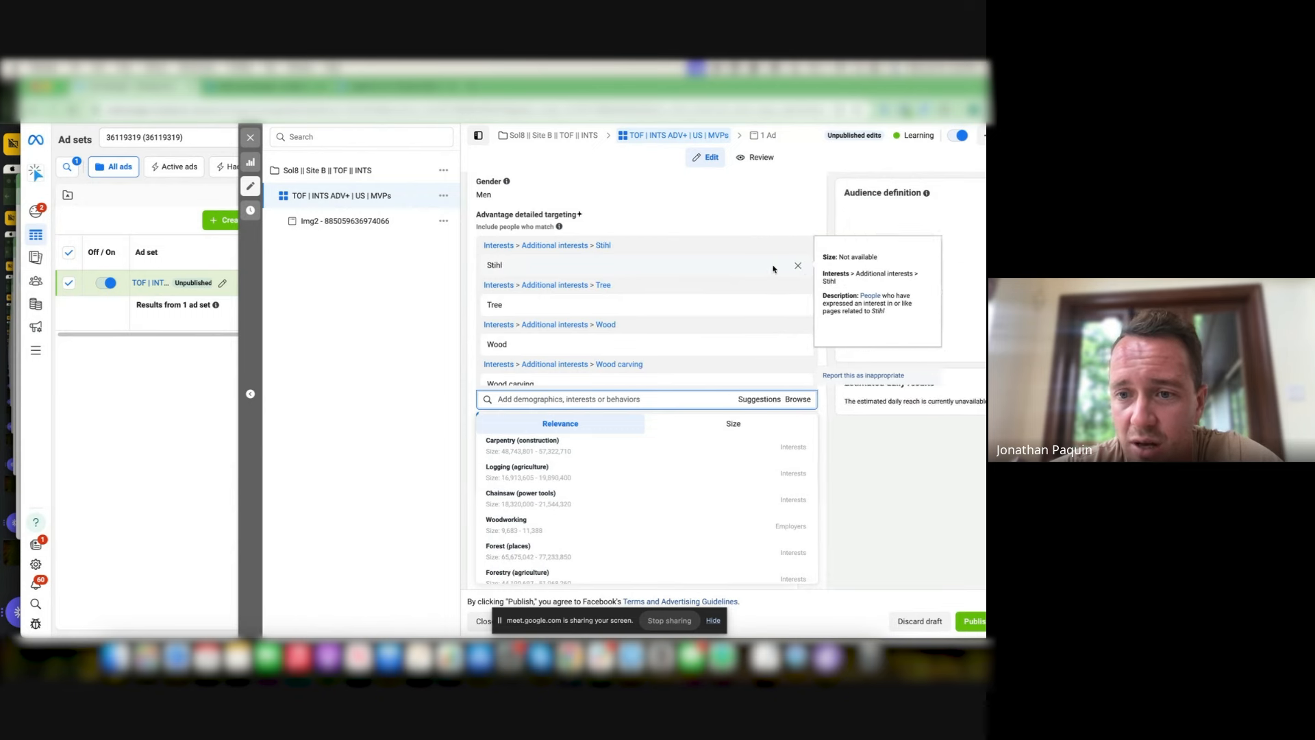
click(769, 267)
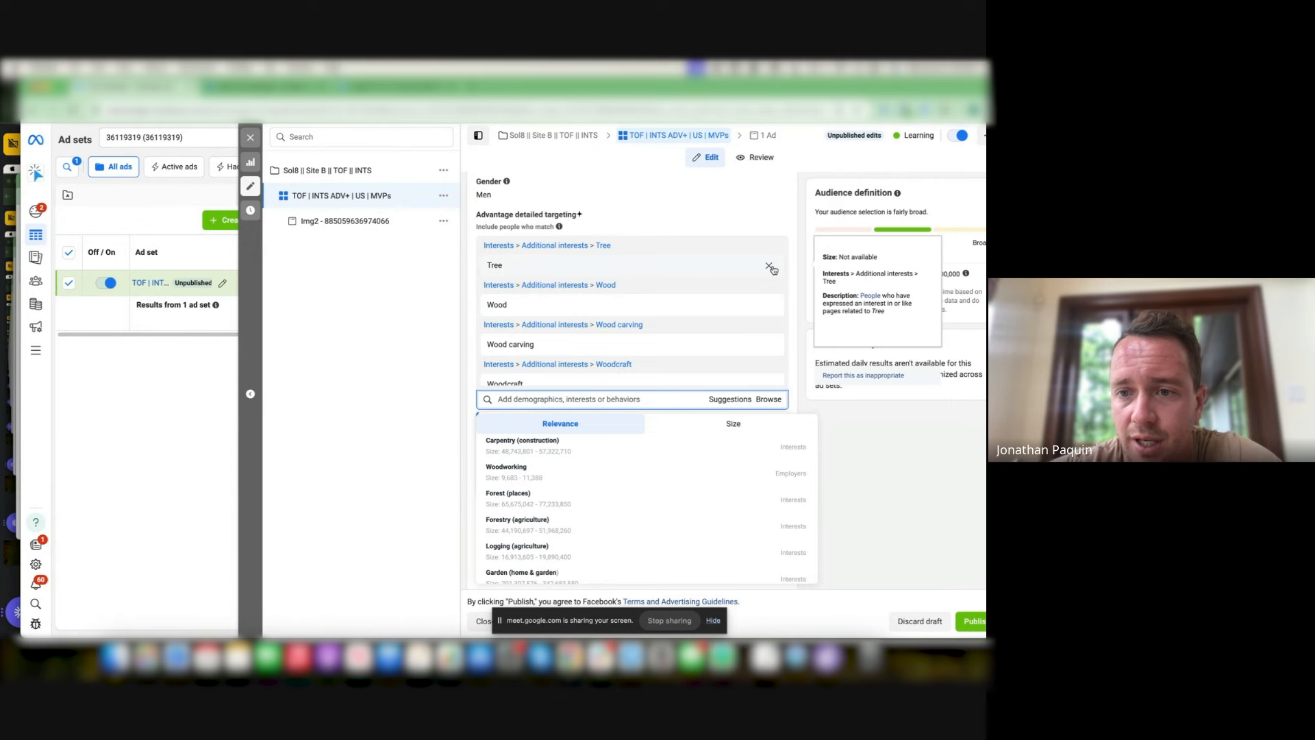
click(769, 267)
click(770, 267)
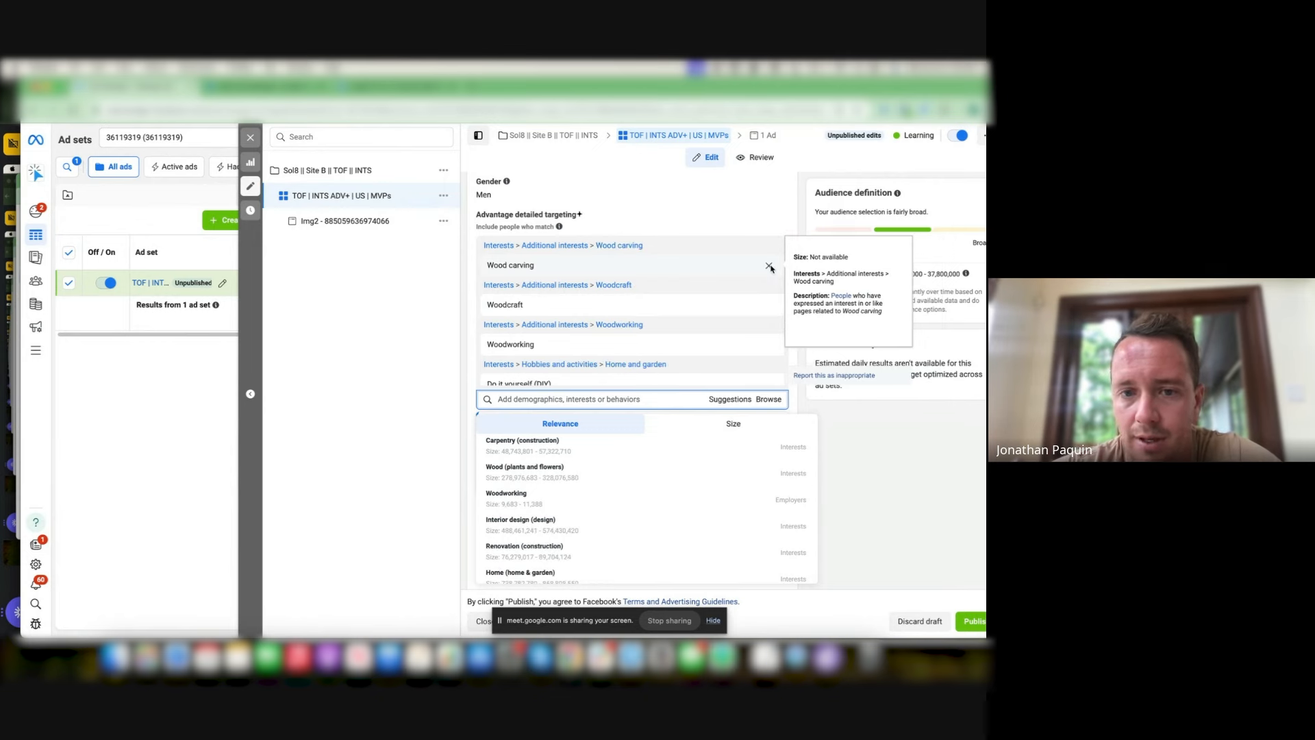
click(770, 267)
click(770, 267)
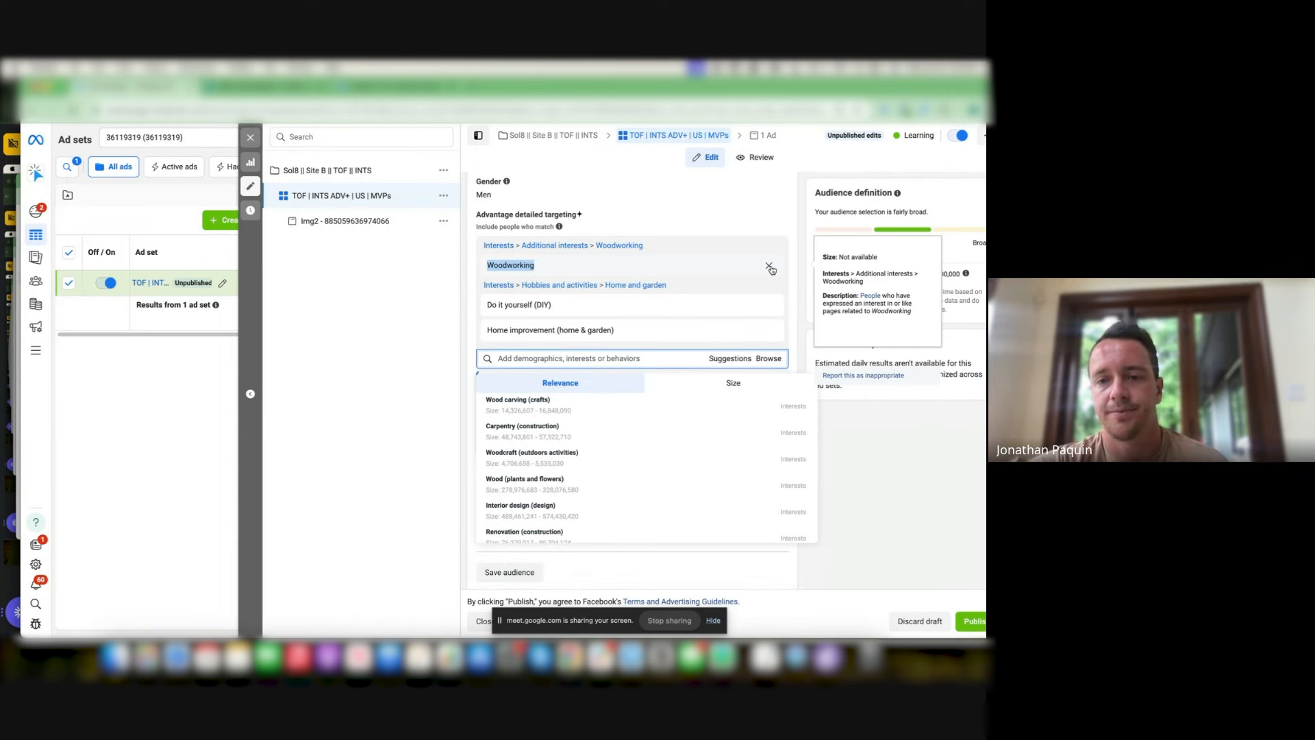
click(770, 267)
click(770, 267)
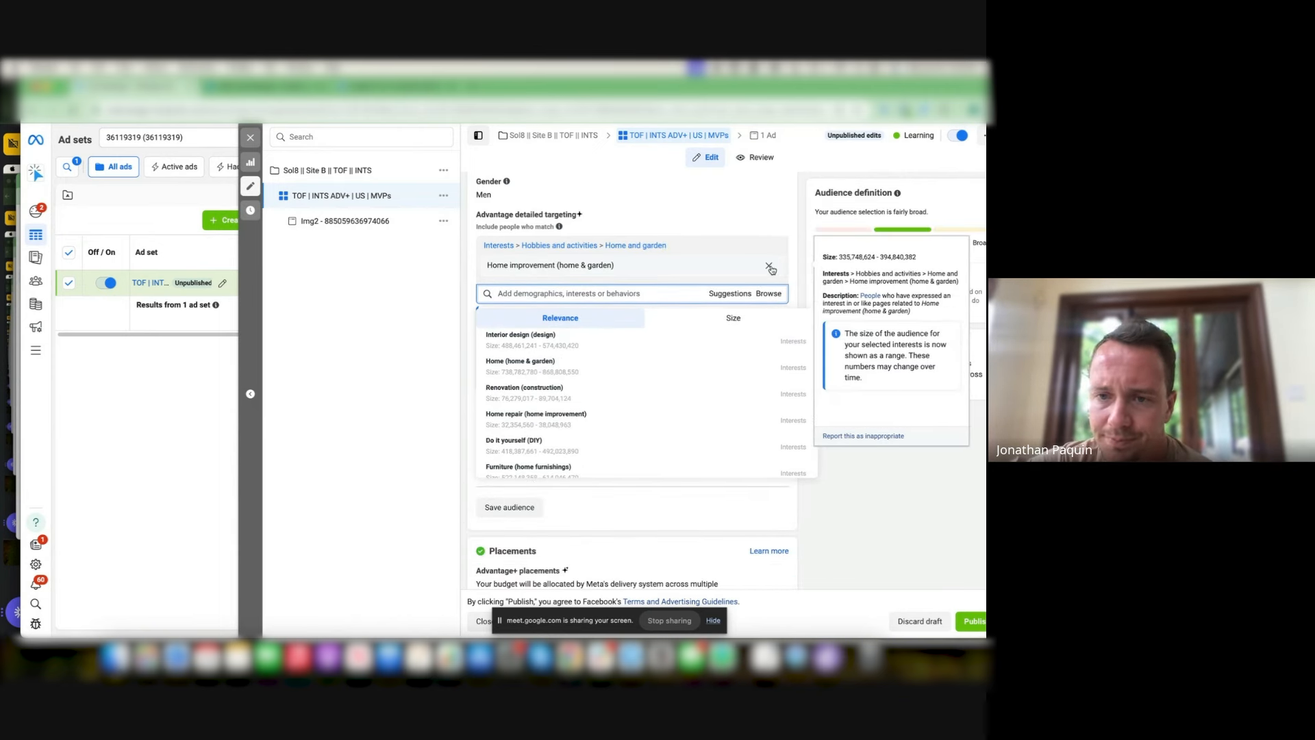
click(772, 269)
- Look through the relevance-ranked targeting suggestions offered for the emptied detailed targeting
click(732, 245)
click(732, 245)
mouse_move(744, 410)
scroll(676, 414, down, 2)
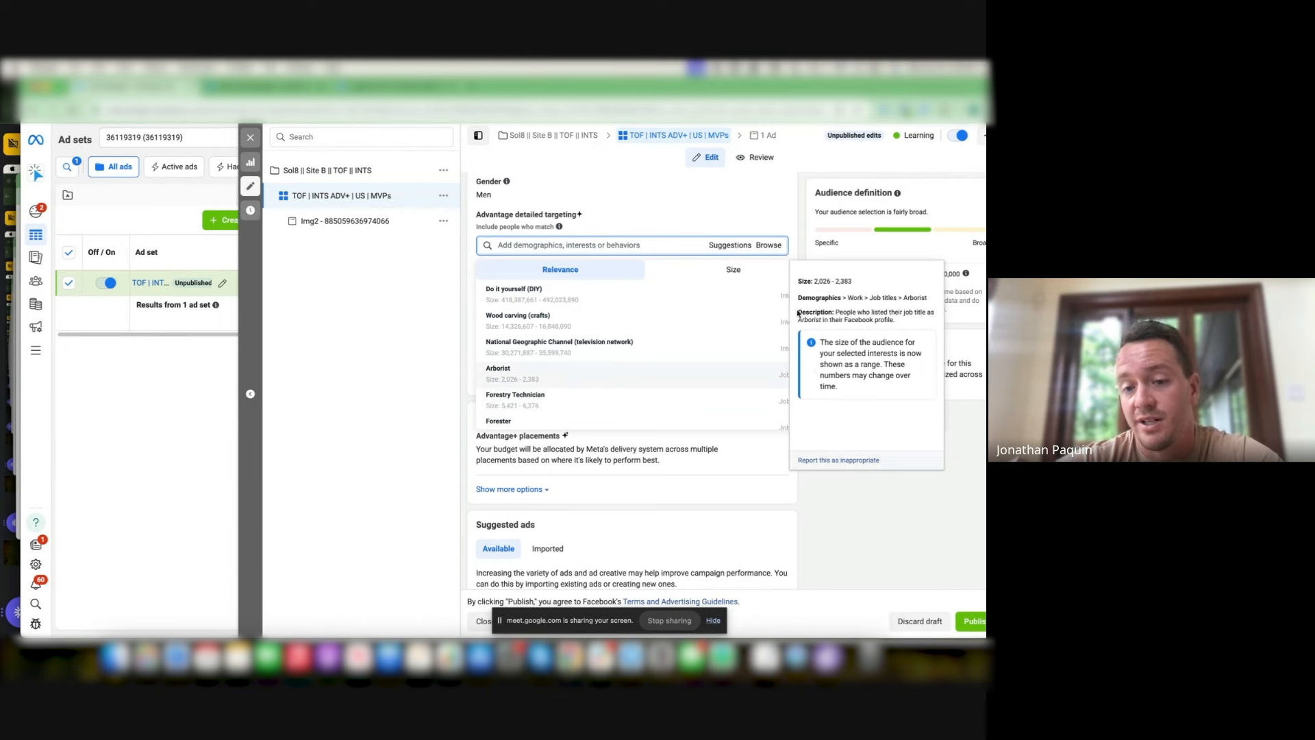
- Add the suggested interests Carpentry (construction) and Woodworking (crafts) to the ad set's detailed targeting
scroll(719, 366, down, 1)
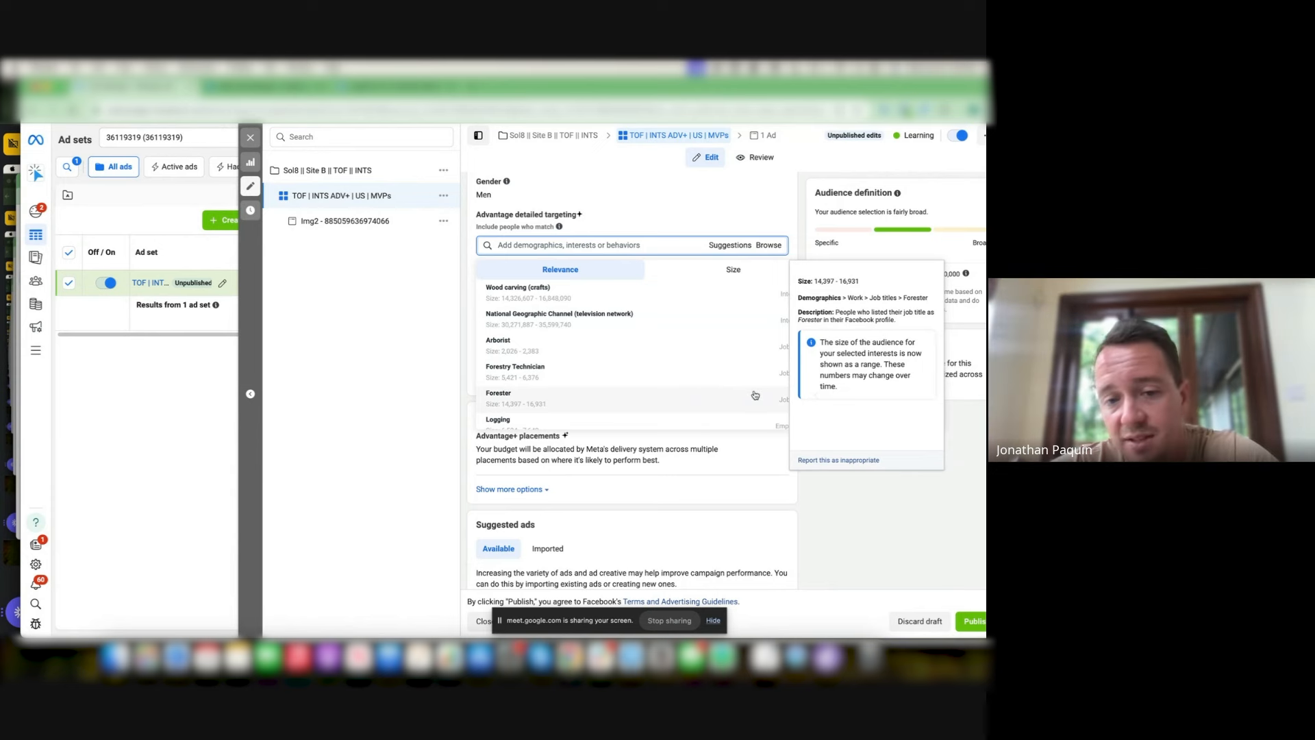
scroll(753, 398, down, 1)
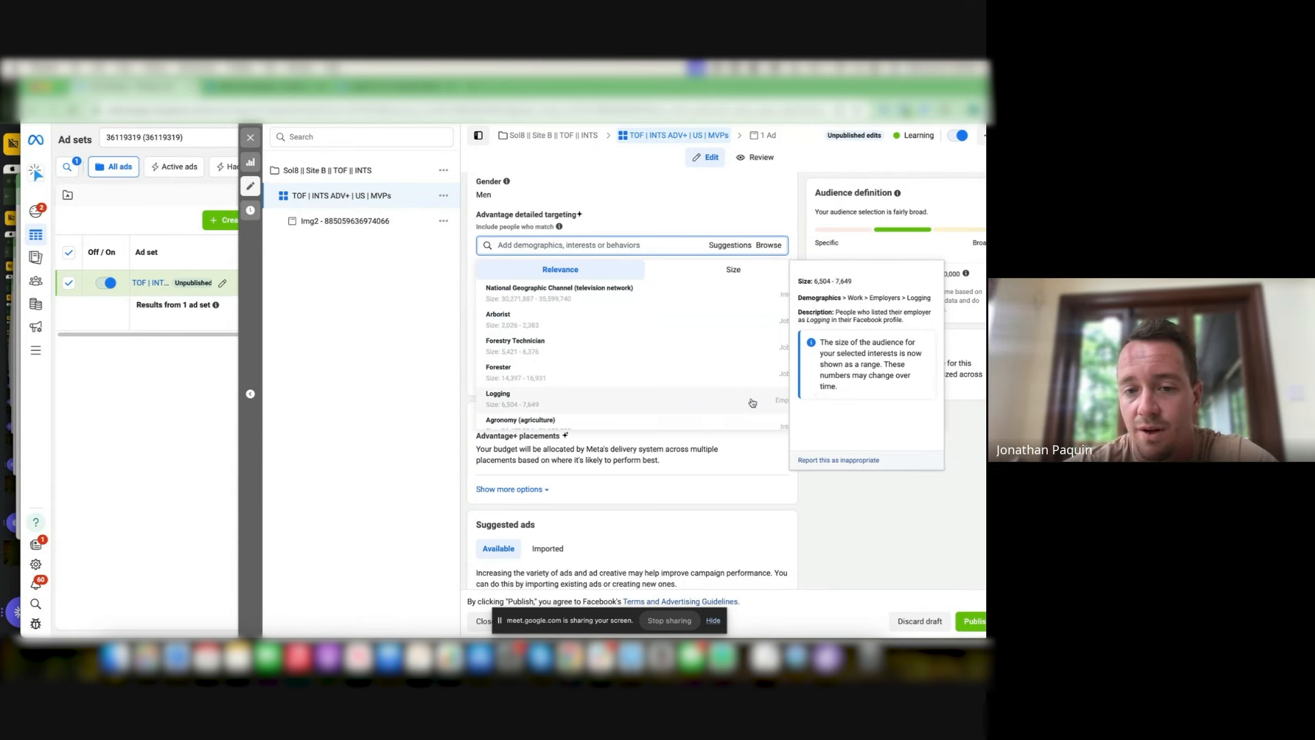
scroll(743, 408, down, 1)
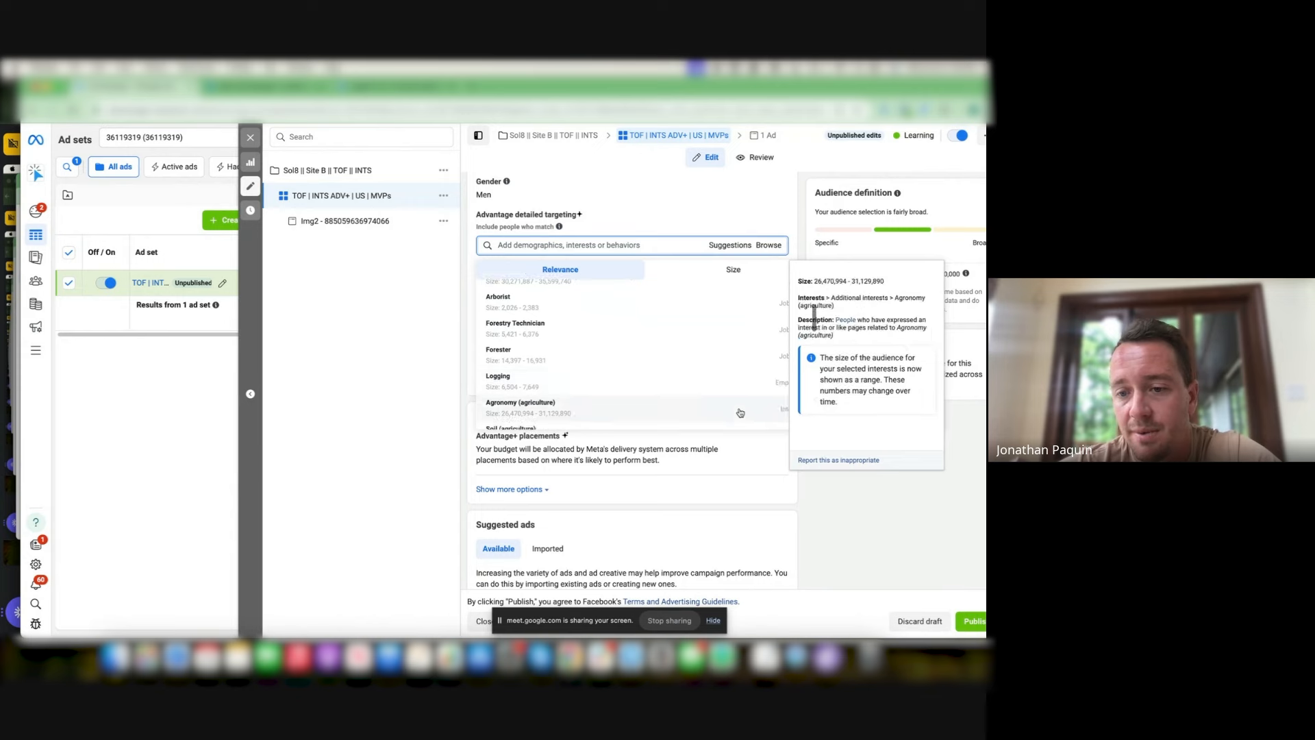
scroll(737, 374, up, 4)
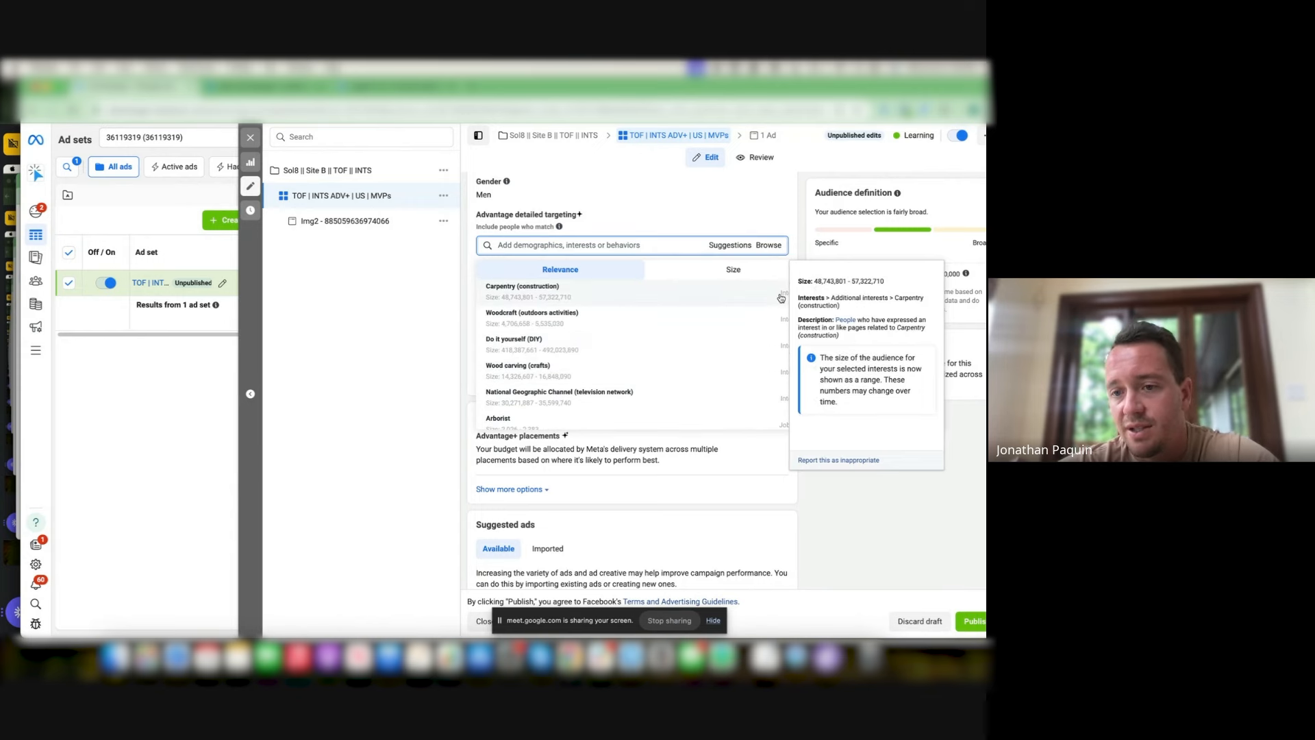
scroll(740, 357, up, 1)
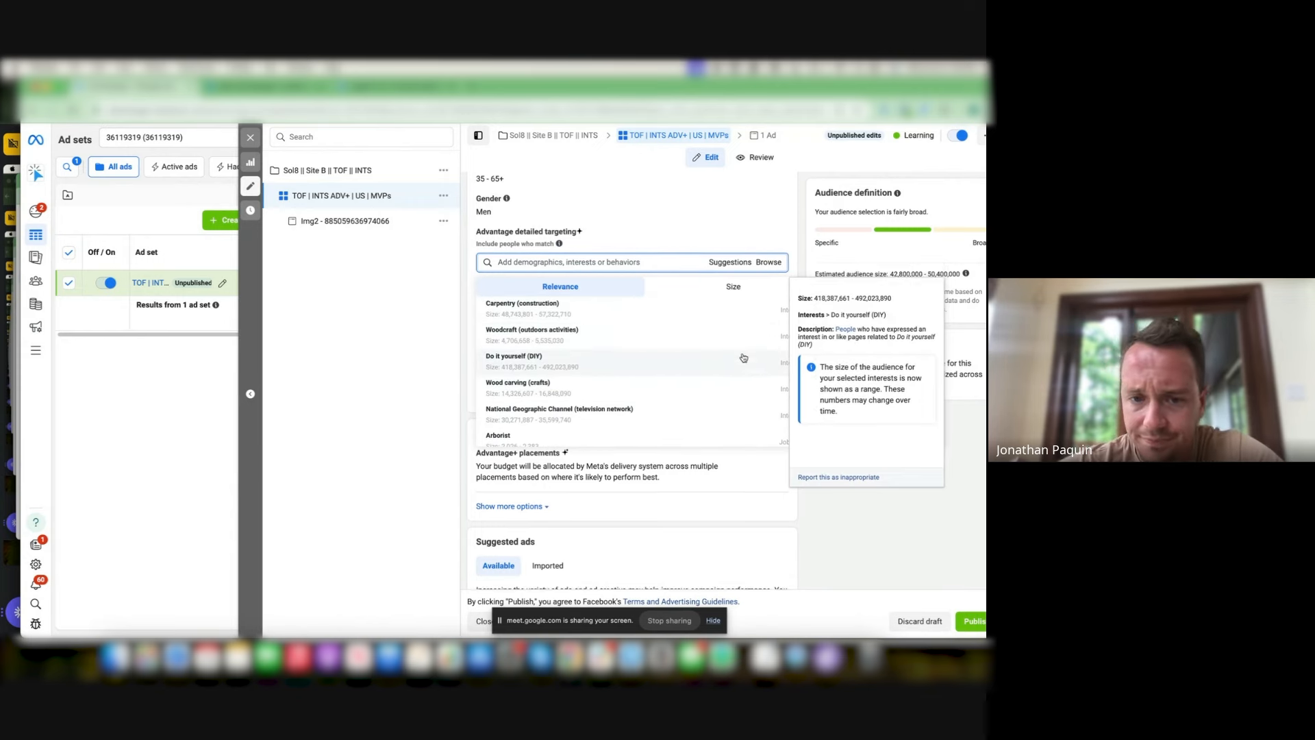
click(566, 327)
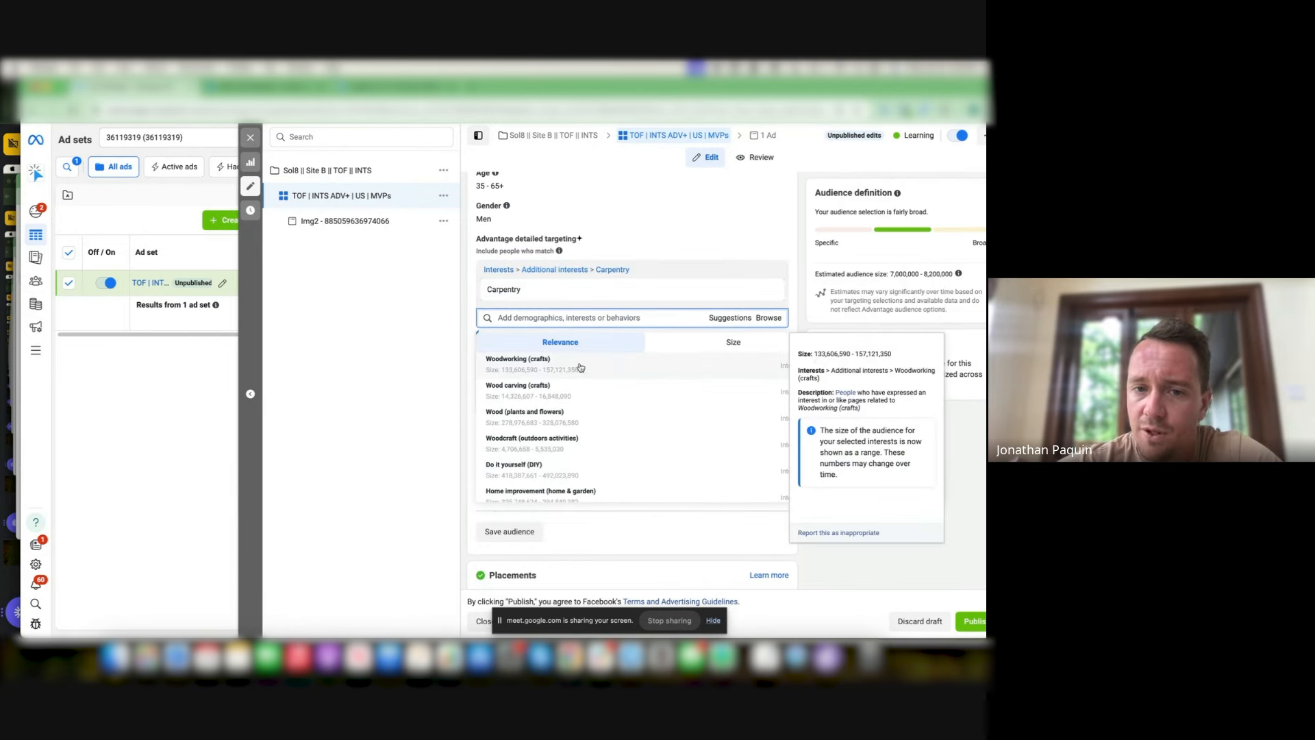
click(570, 370)
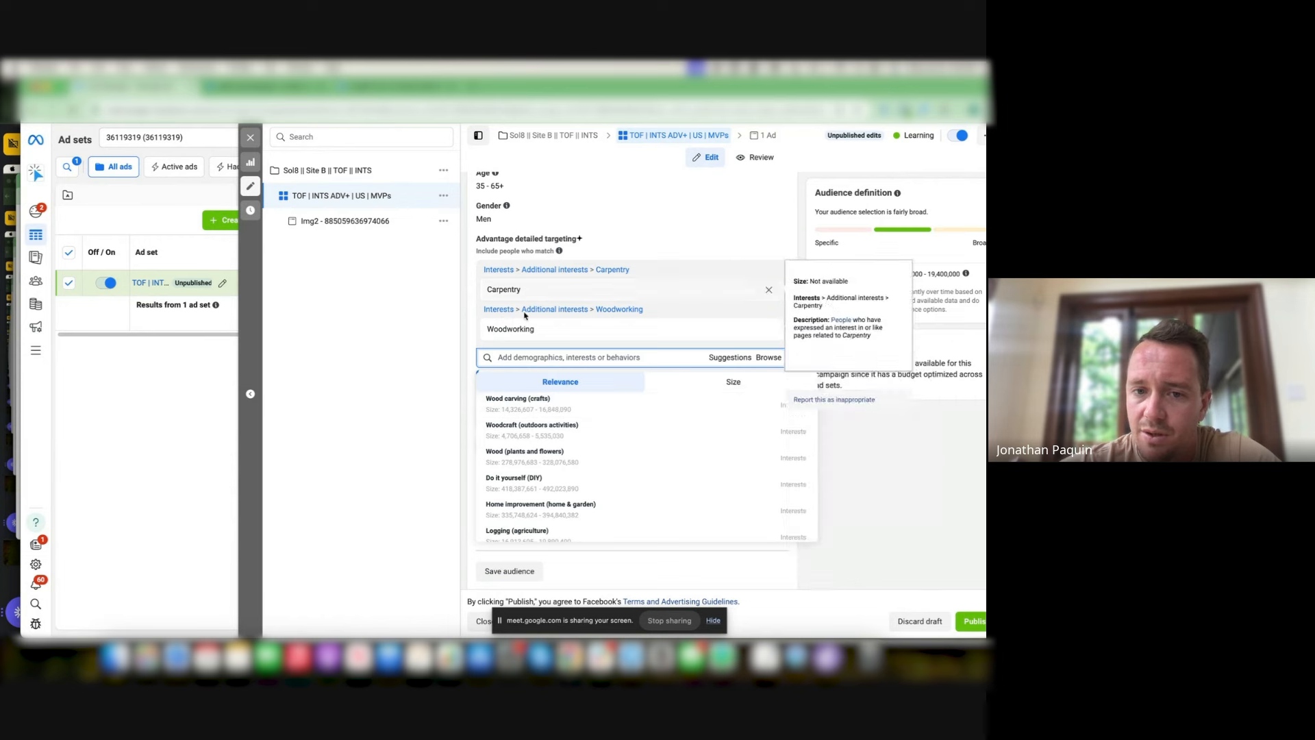
- Compare the suggested targeting options ranked by size with those ranked by relevance, and close the suggestions
click(768, 358)
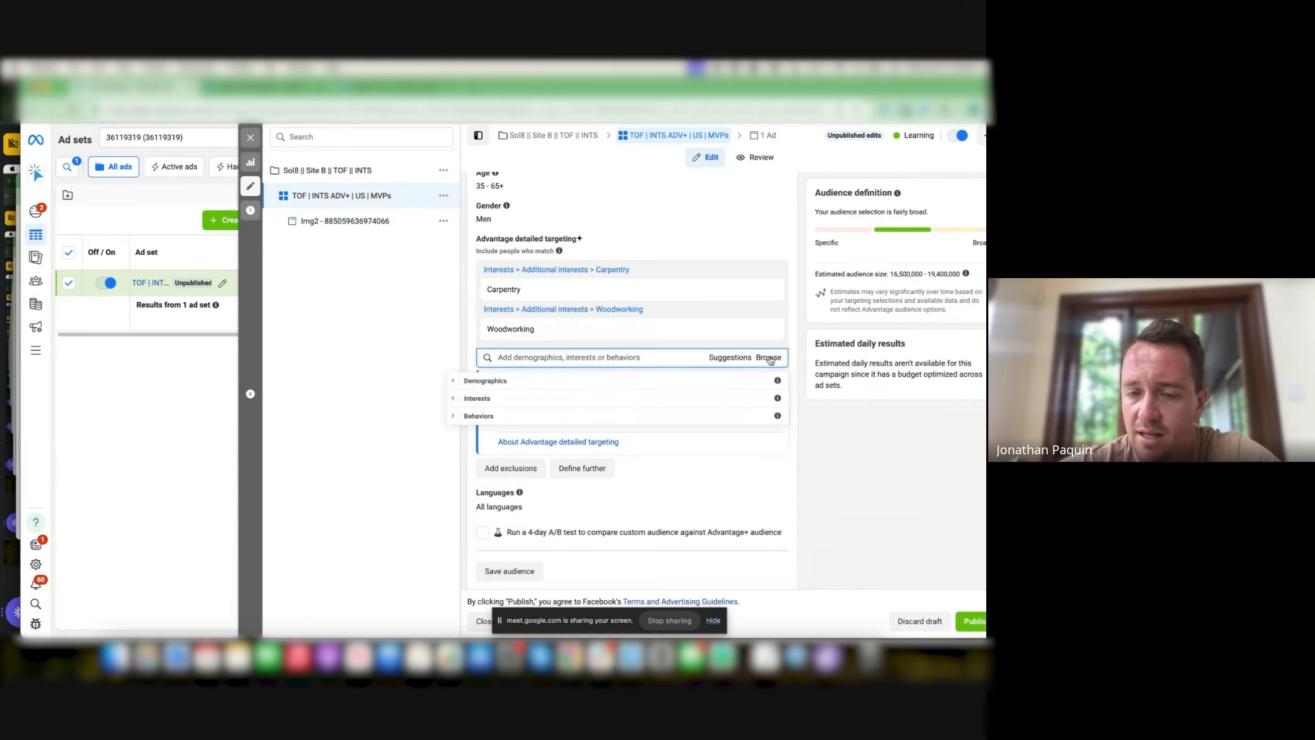
click(730, 359)
click(733, 382)
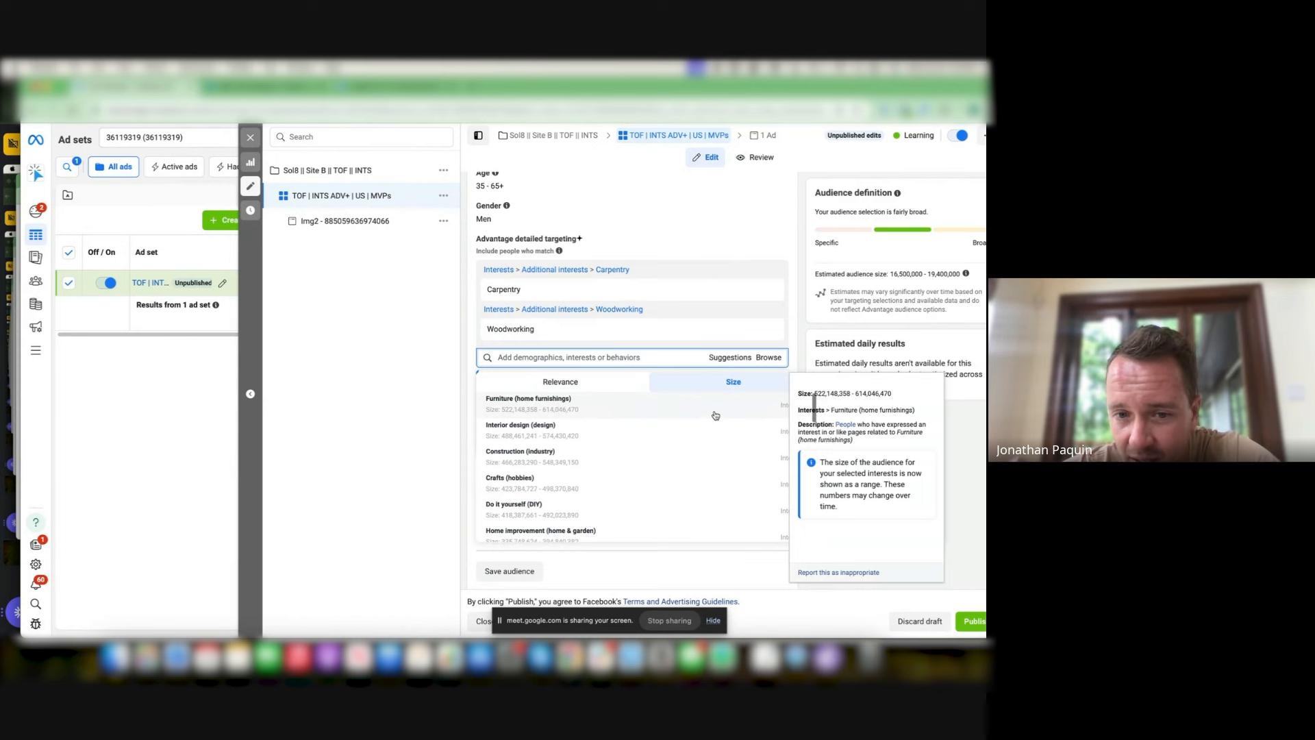
scroll(711, 416, down, 2)
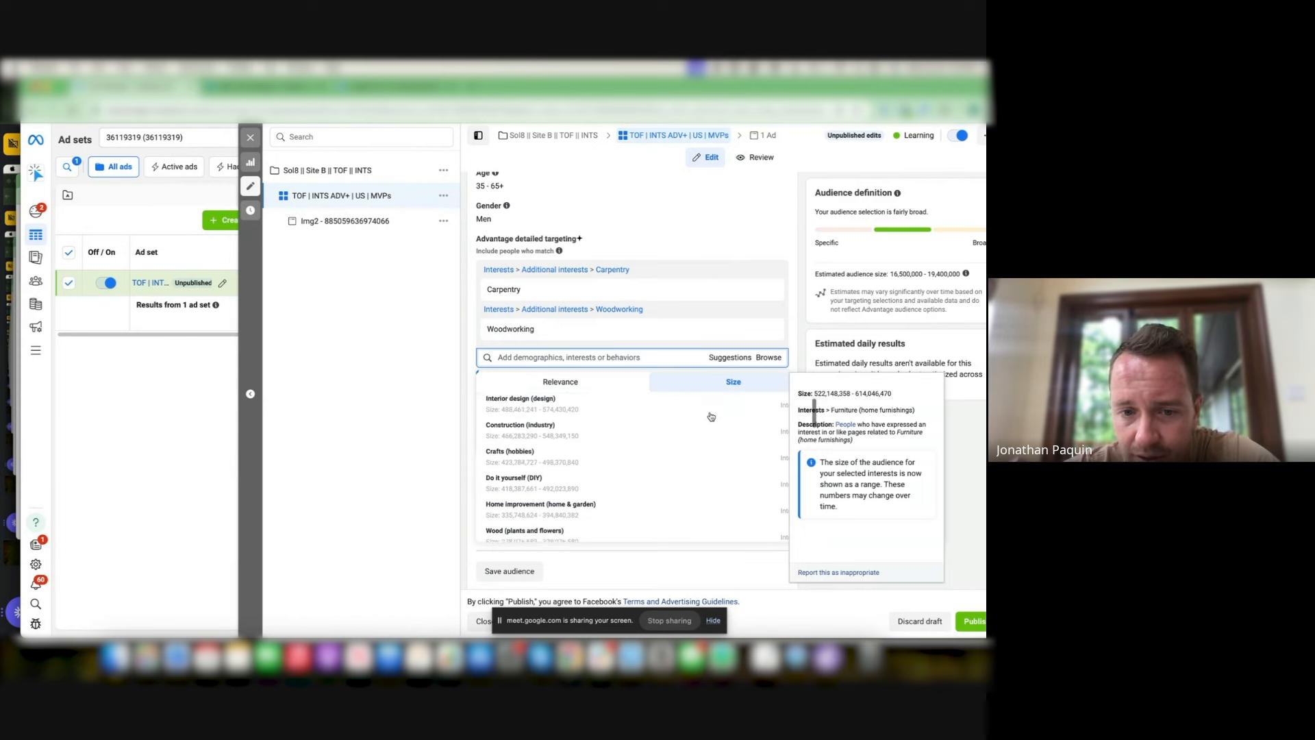
scroll(711, 417, down, 3)
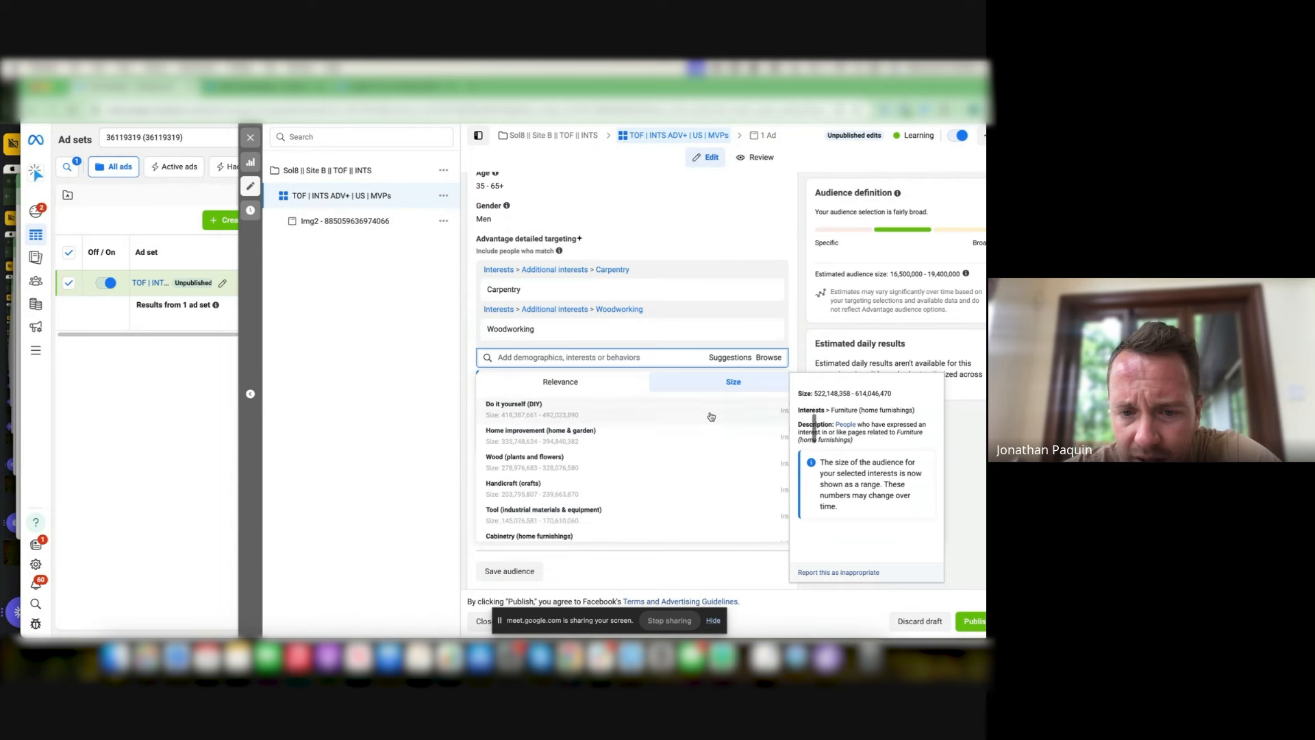
scroll(671, 520, up, 5)
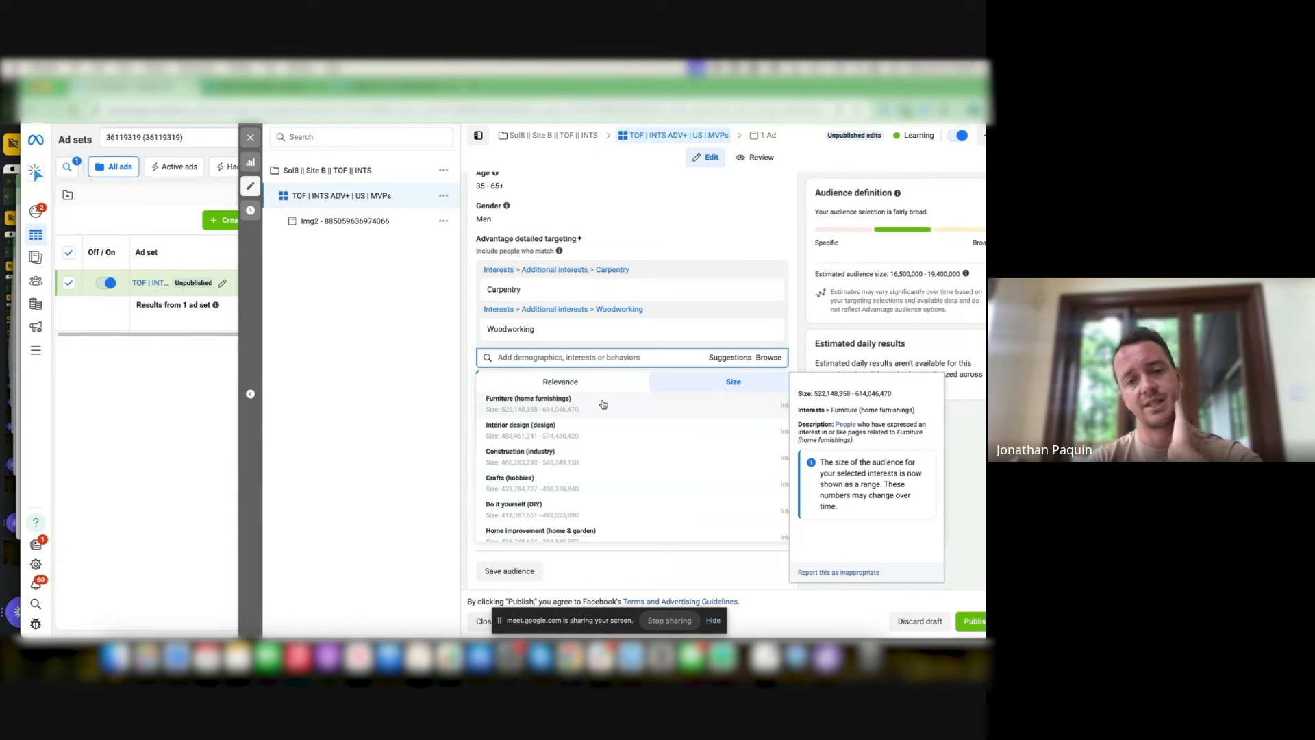
click(595, 381)
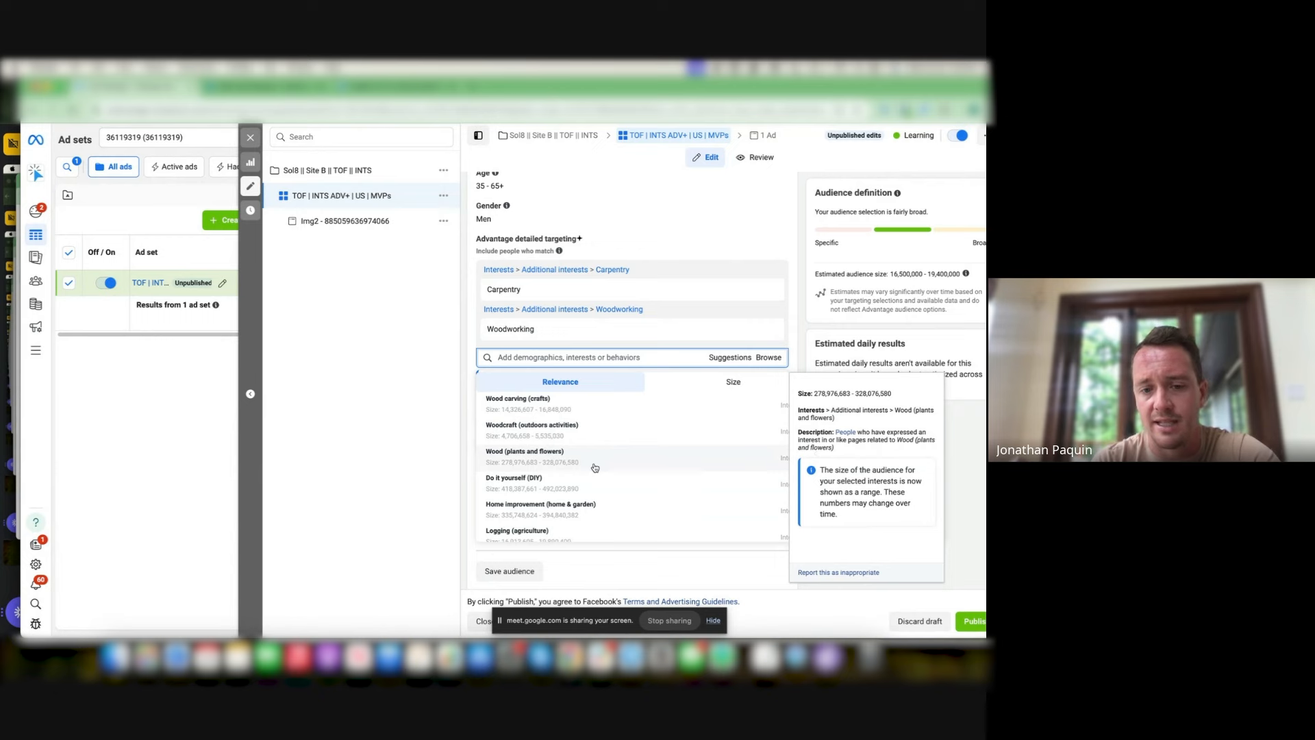
scroll(595, 468, down, 2)
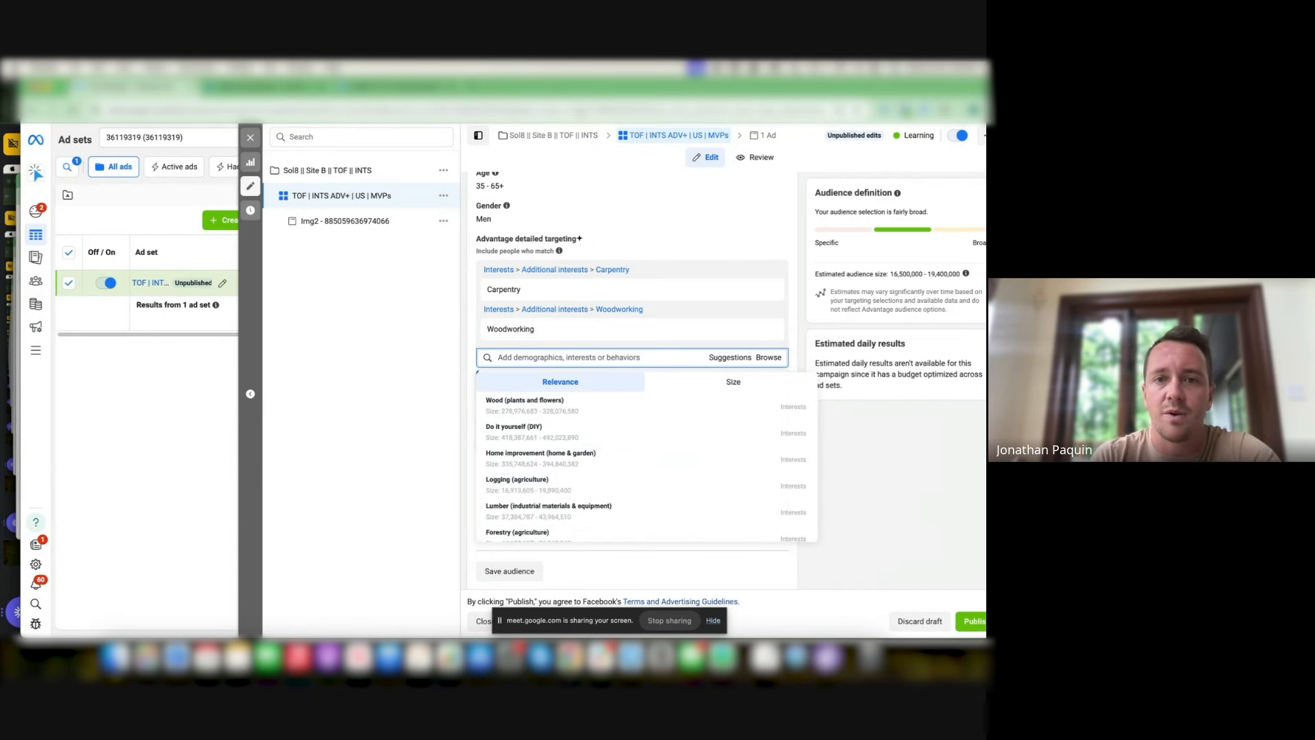
mouse_move(151, 84)
mouse_down()
mouse_move(197, 84)
mouse_move(137, 84)
mouse_up()
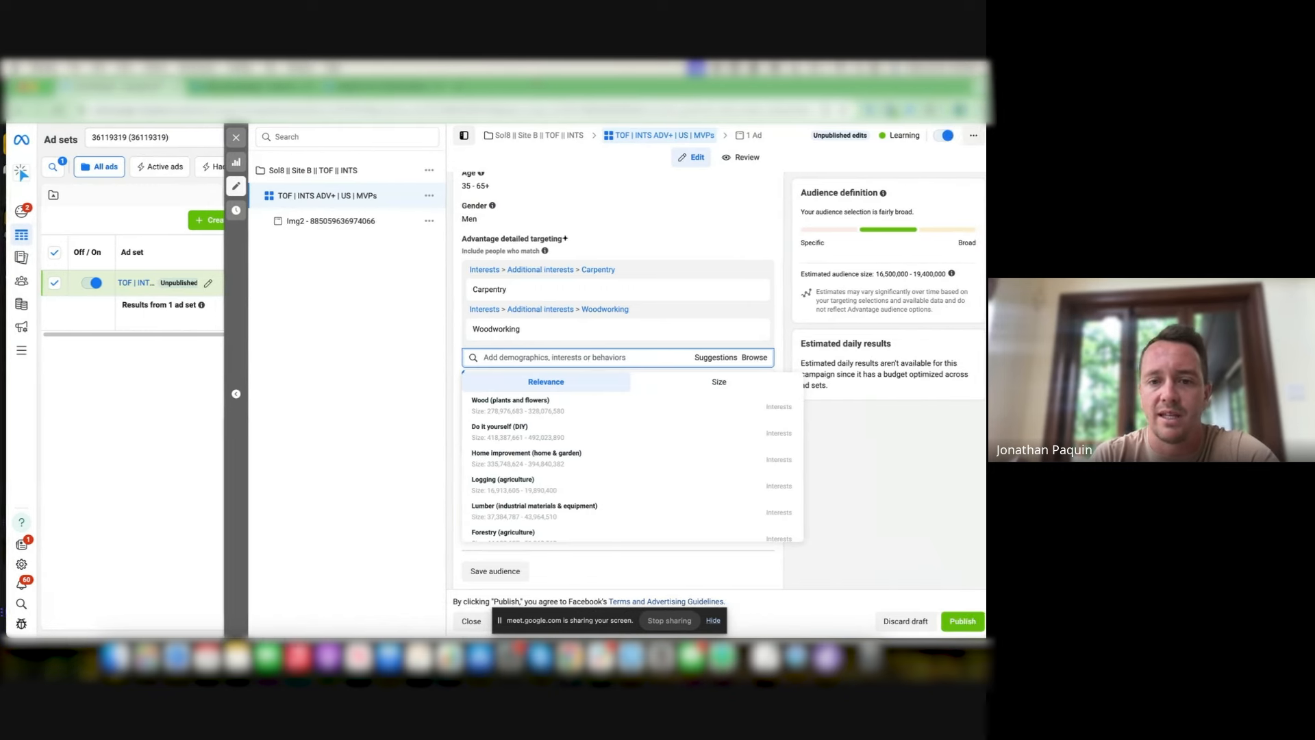
click(710, 228)
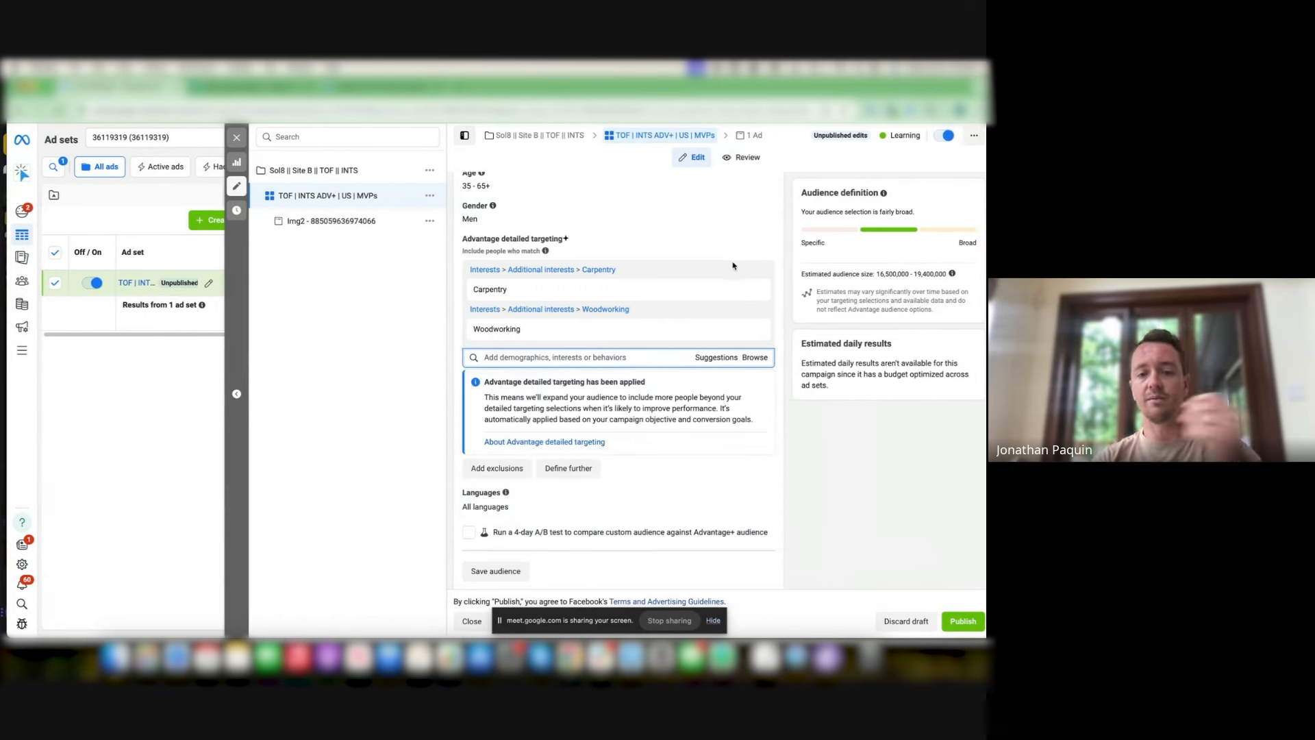
scroll(538, 419, down, 3)
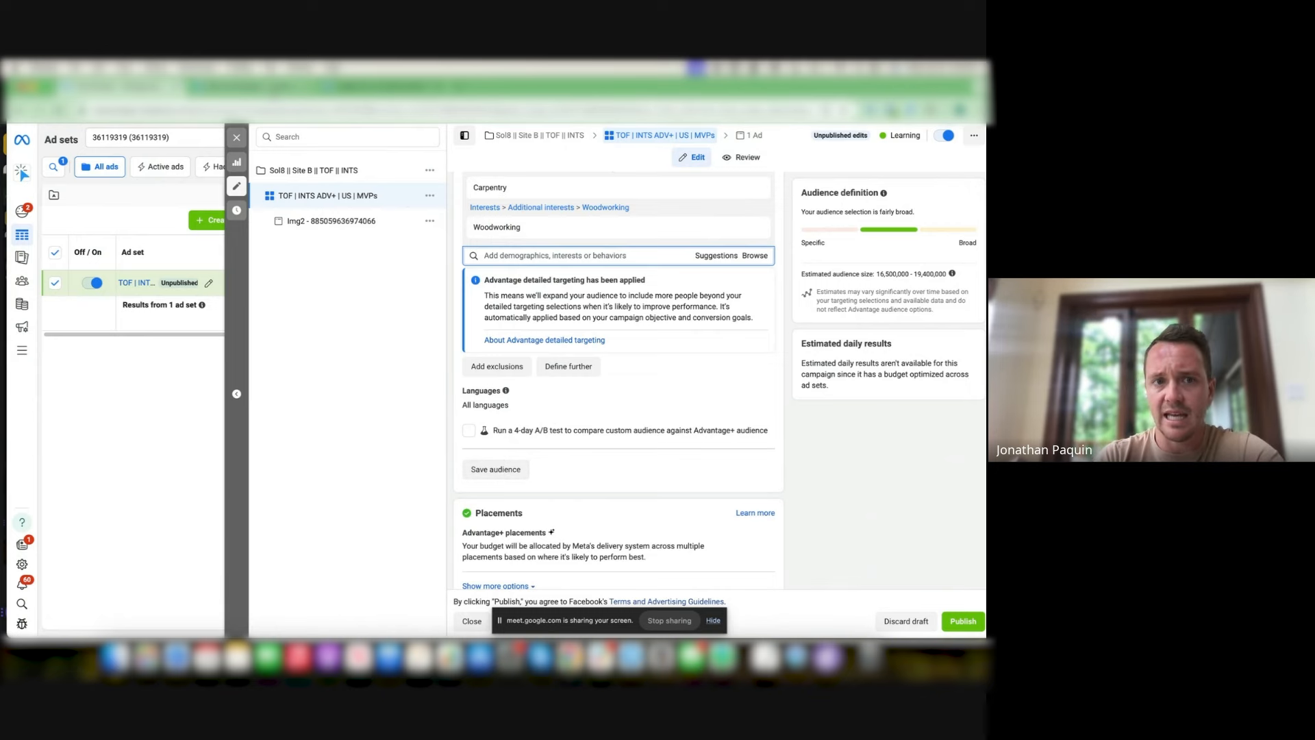
- In Audiences, discard the website custom audience and show the overlap between the Klaviyo Buyers All and Buyers Value <$300 All lookalikes
click(264, 88)
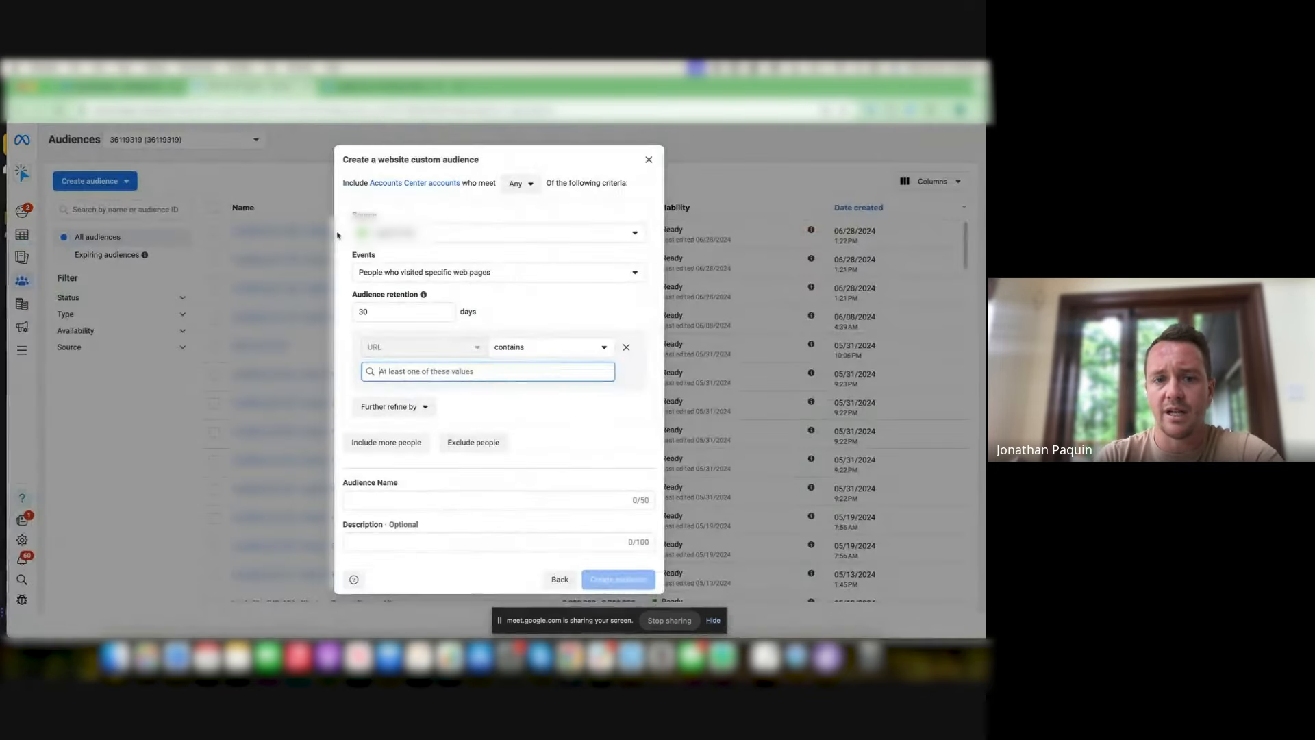
click(649, 160)
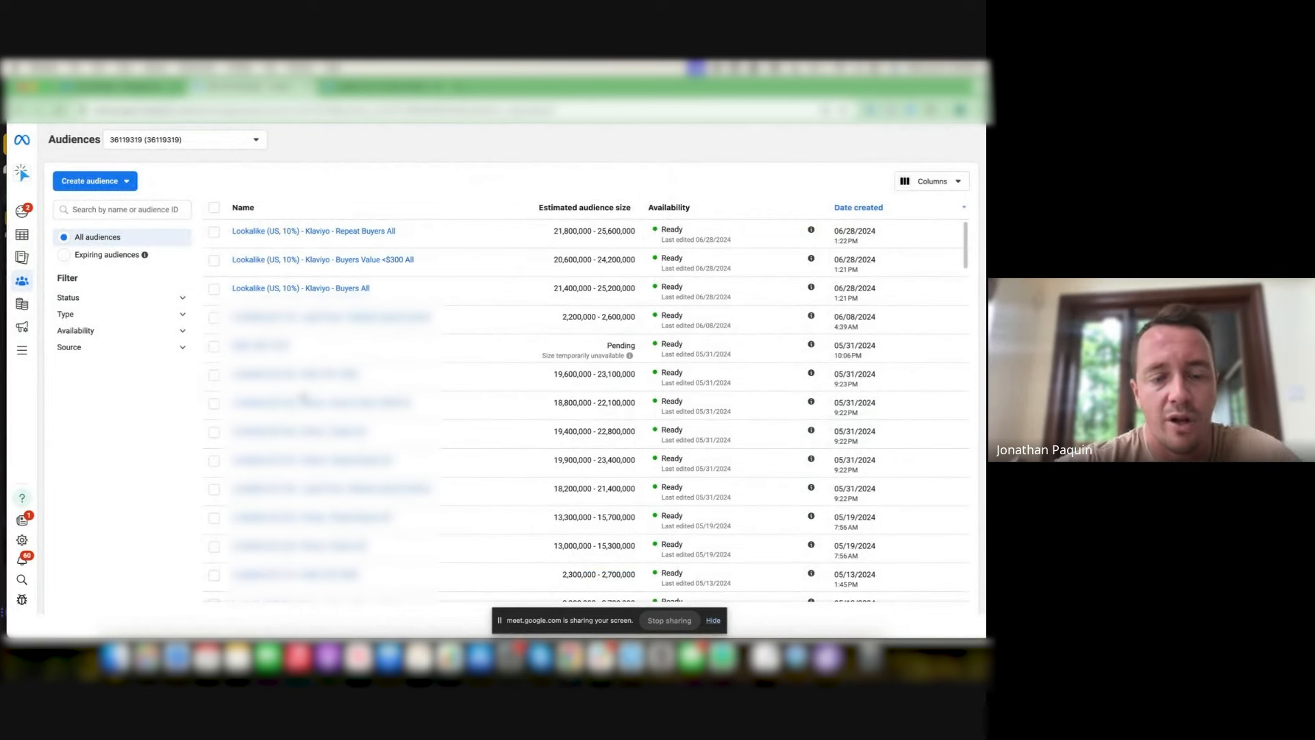
click(214, 290)
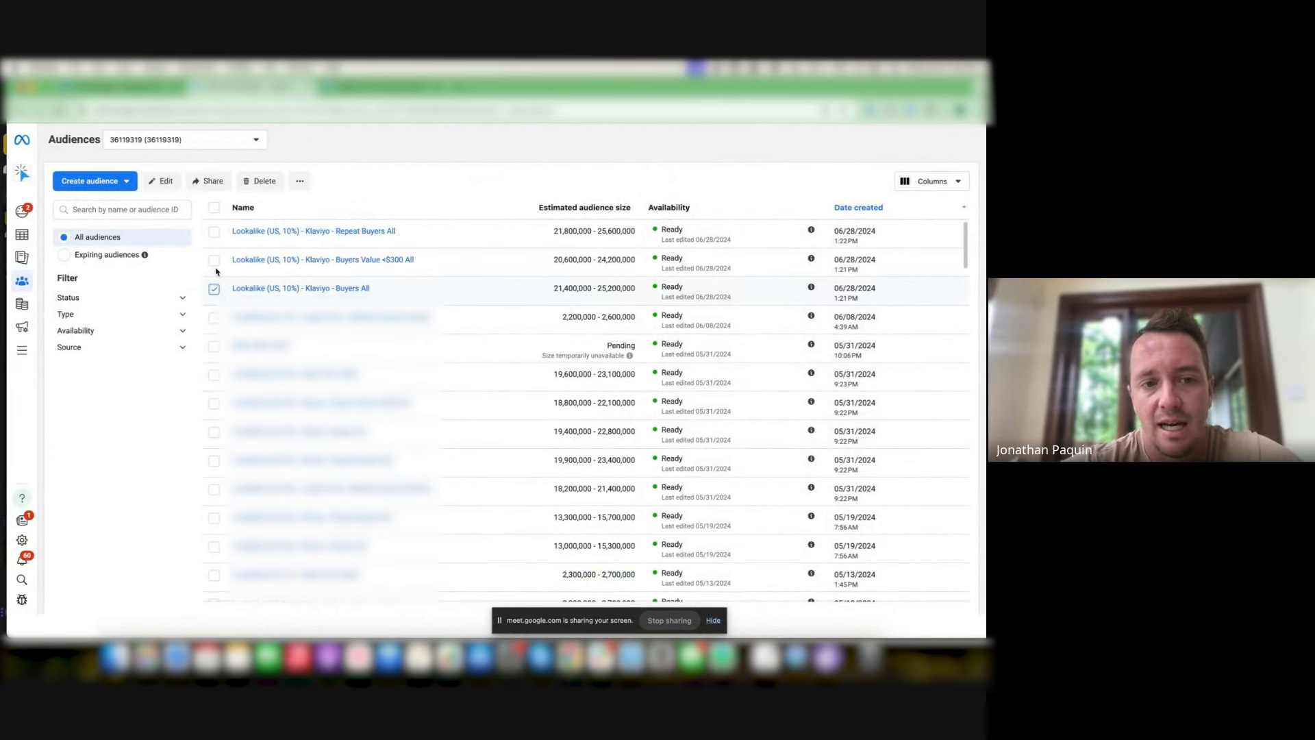
click(214, 262)
click(298, 182)
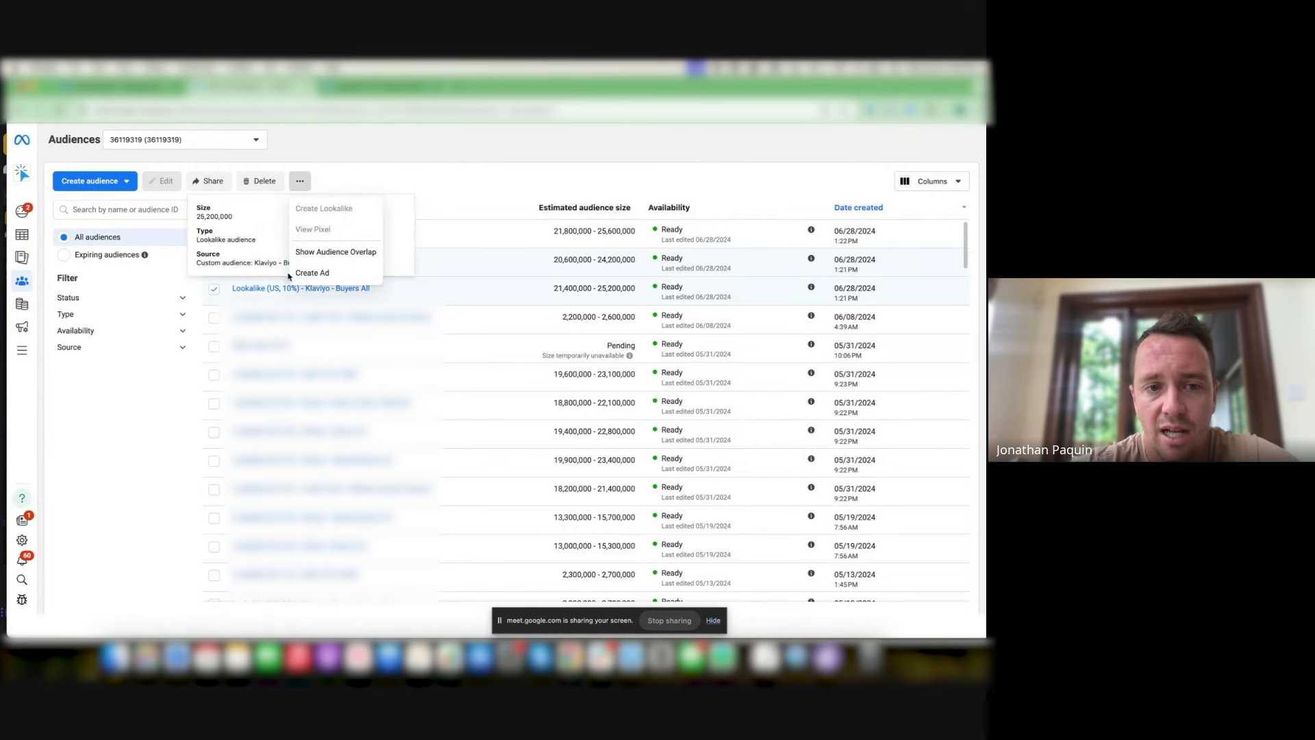
click(354, 263)
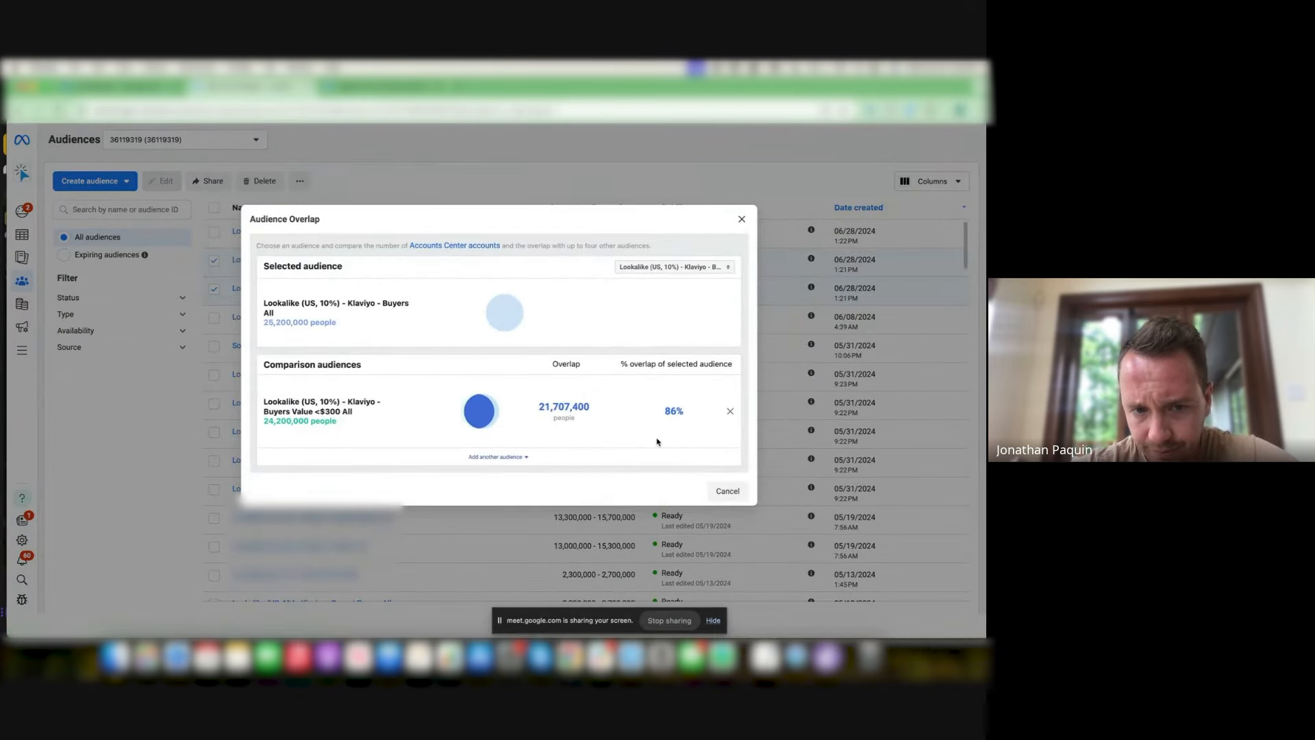
drag(688, 411, 650, 414)
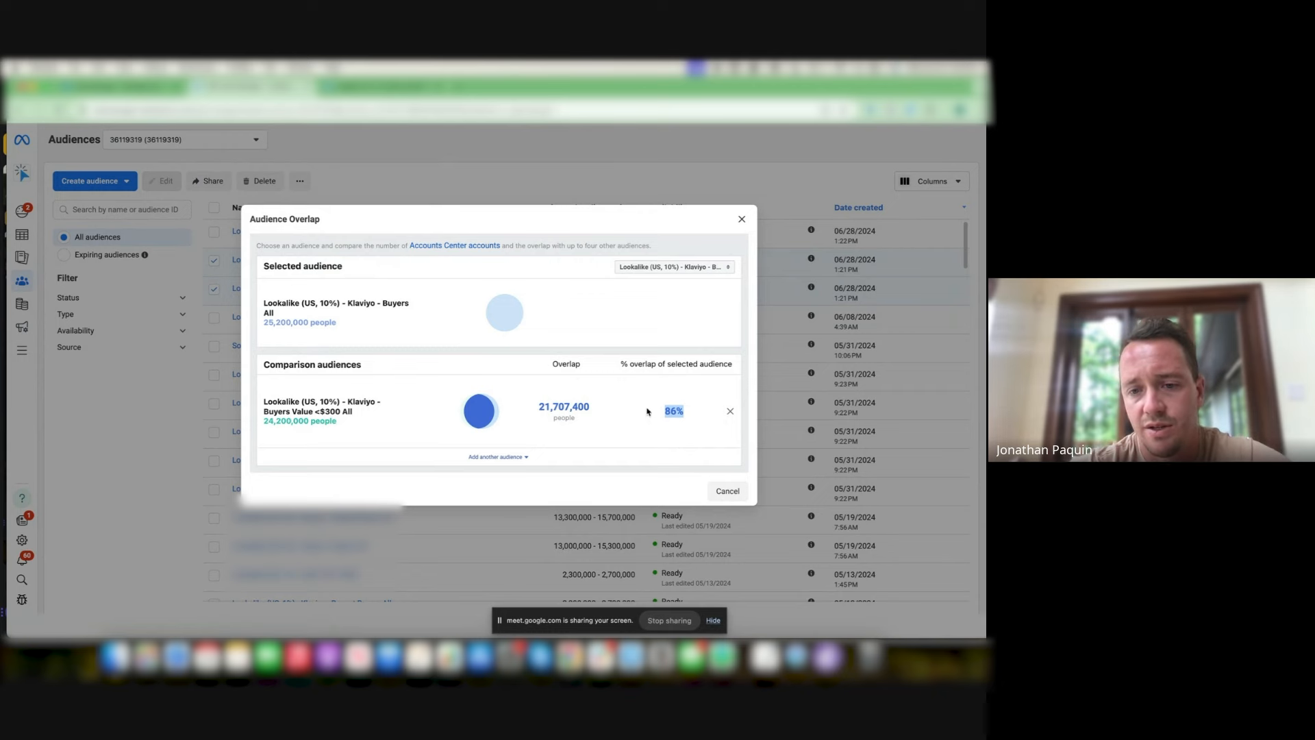
click(679, 419)
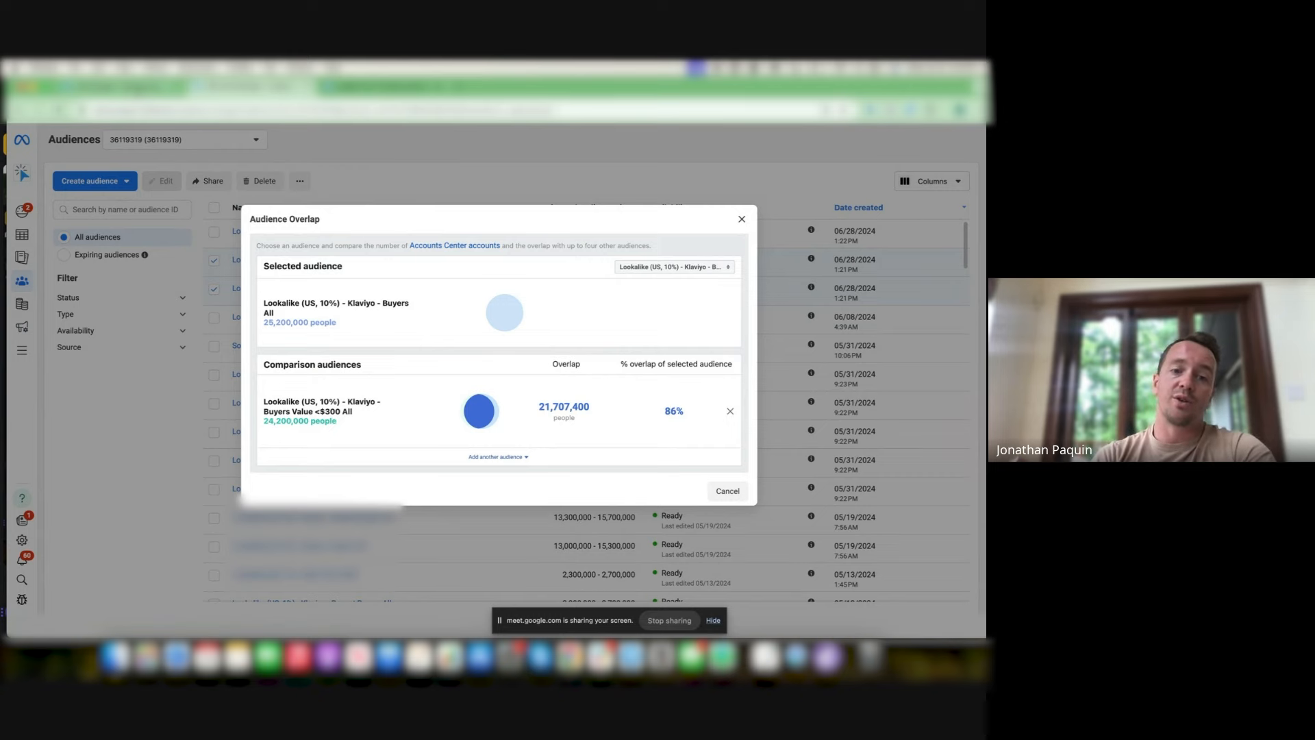
- Return to the ad set and remove the Woodworking and Carpentry interests from the detailed targeting
click(137, 89)
scroll(657, 326, up, 1)
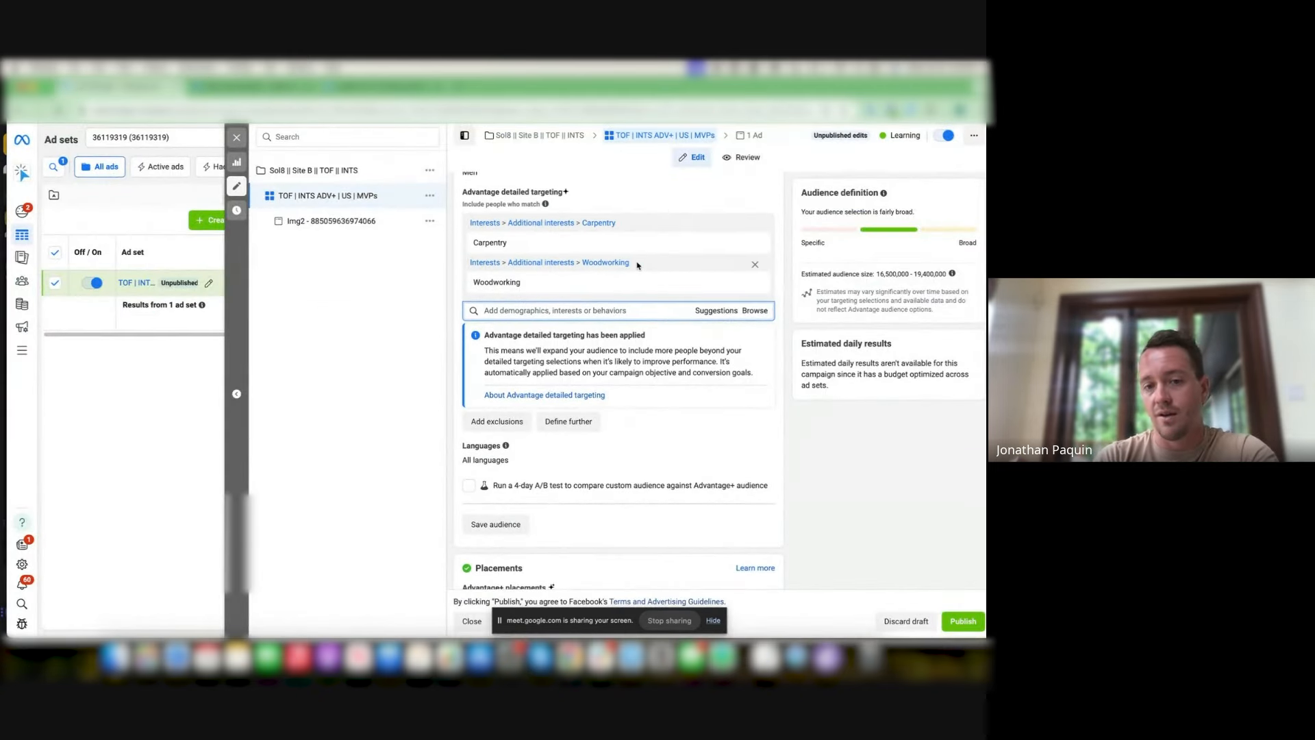
mouse_move(632, 252)
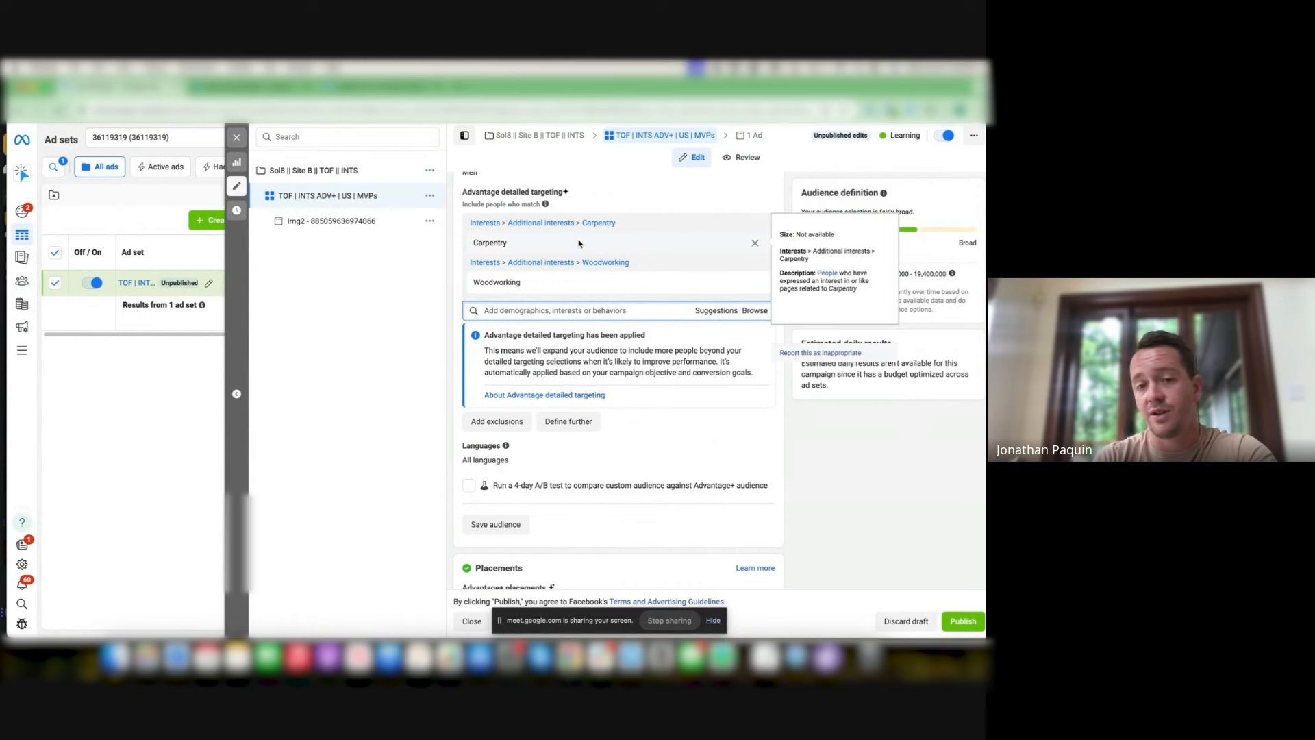
mouse_move(757, 286)
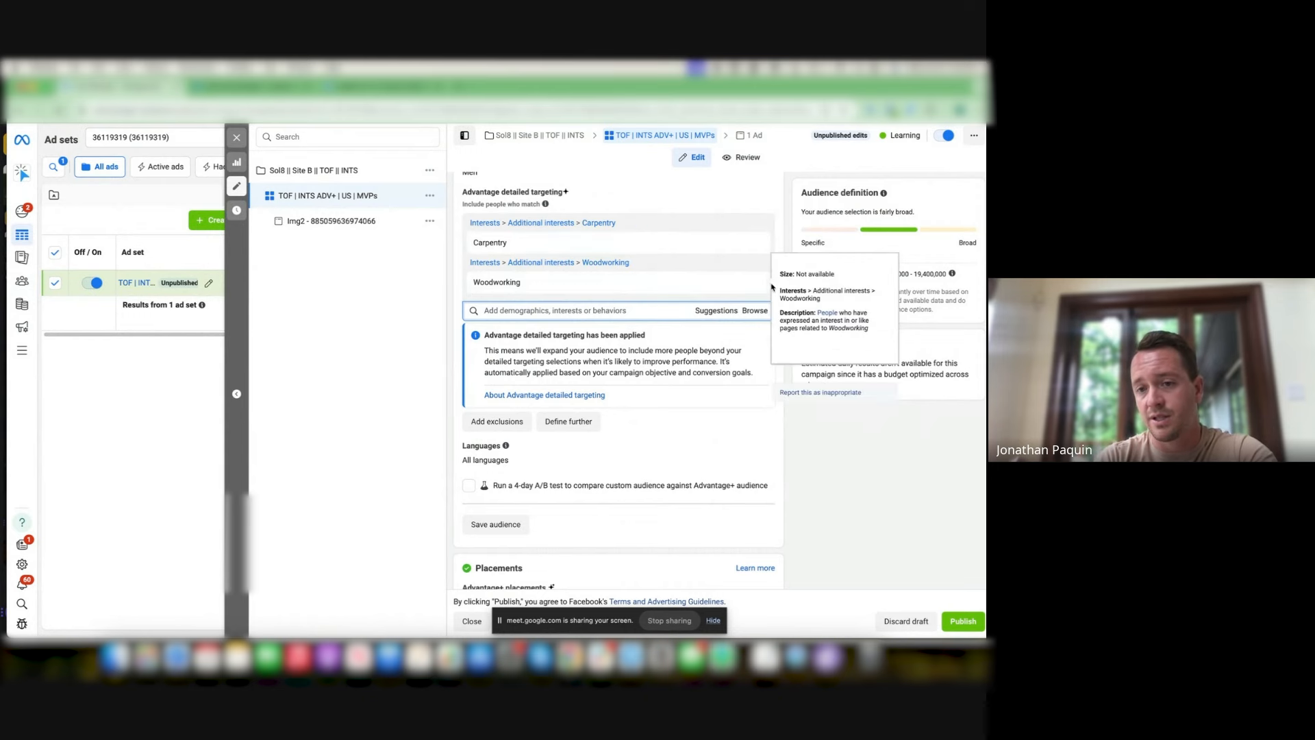
click(756, 285)
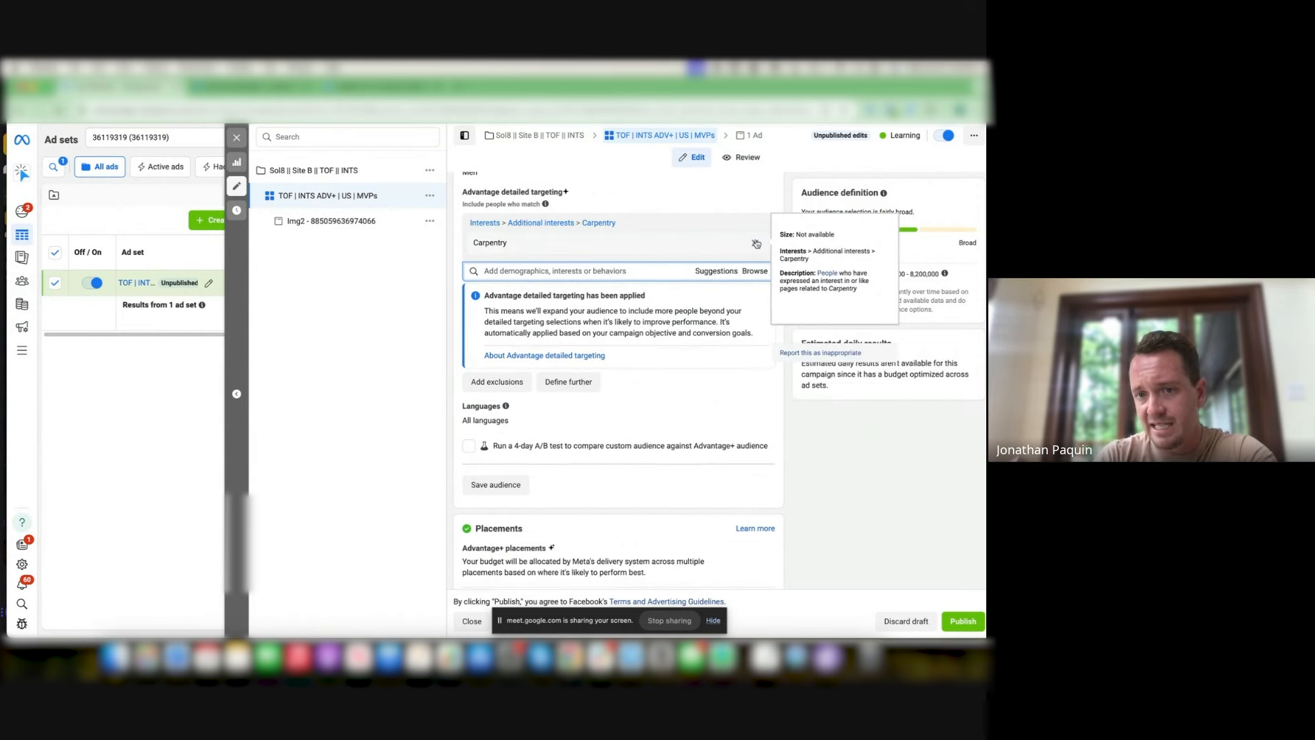
scroll(616, 377, down, 2)
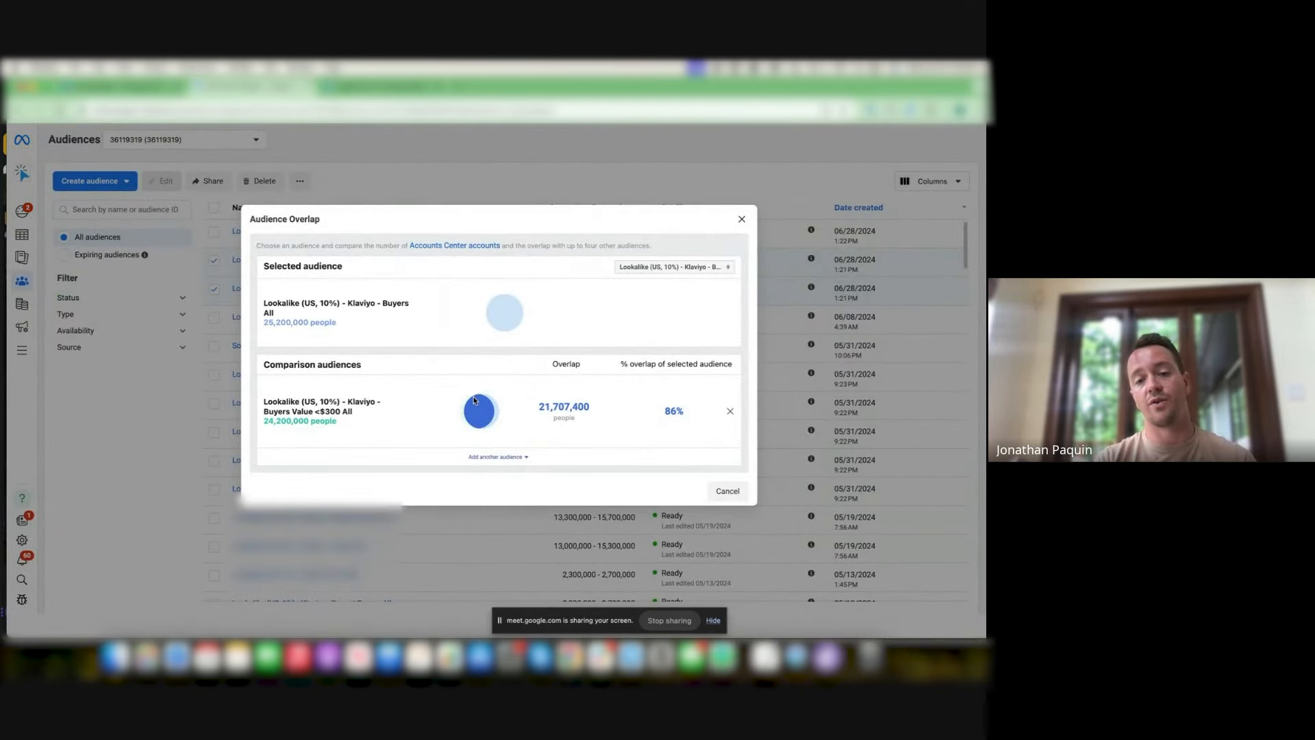
- Re-examine the overlap percentage between the two Klaviyo lookalike audiences
drag(680, 412, 651, 411)
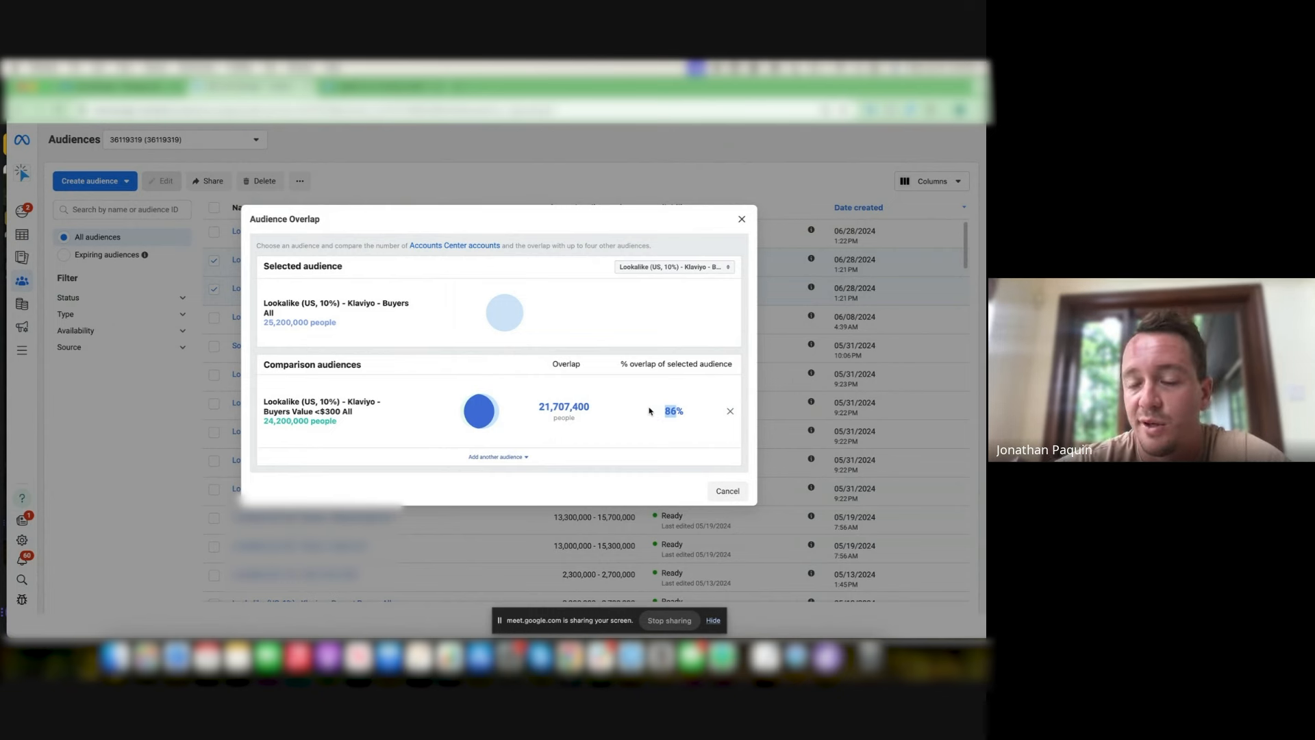
drag(684, 411, 663, 413)
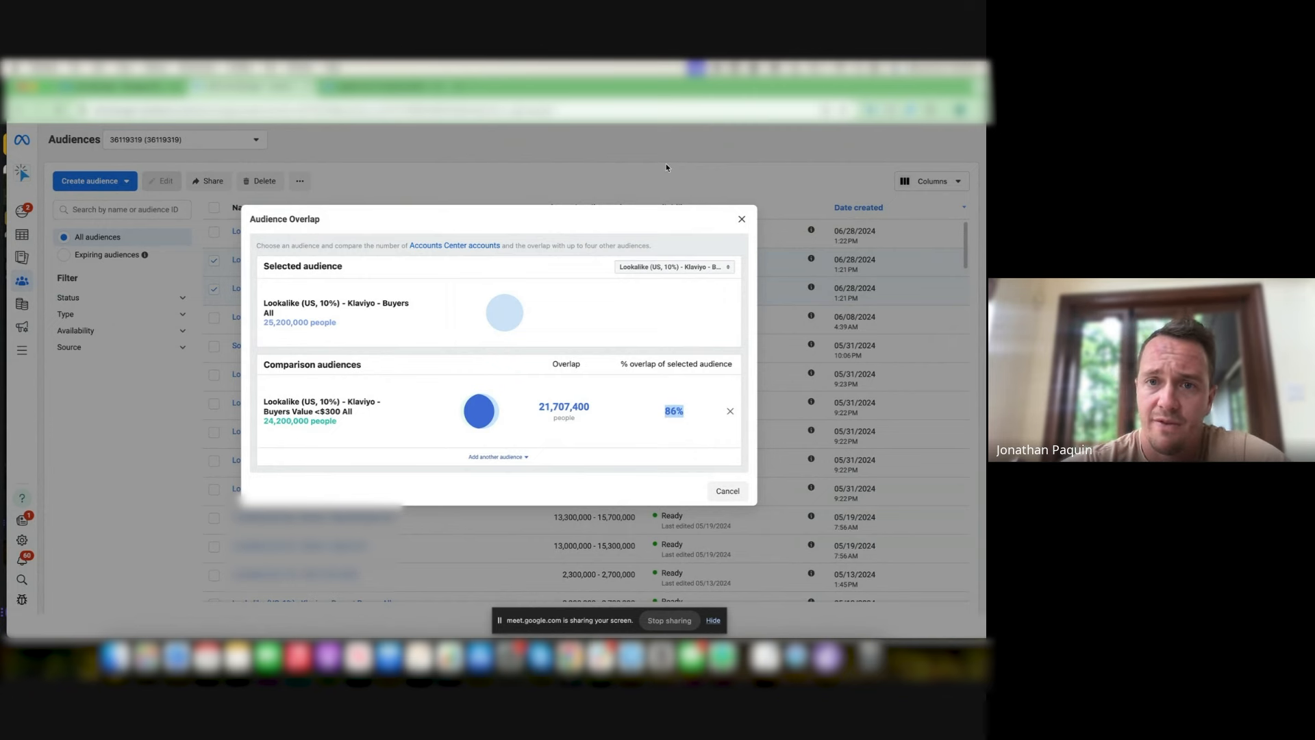
drag(514, 87, 542, 87)
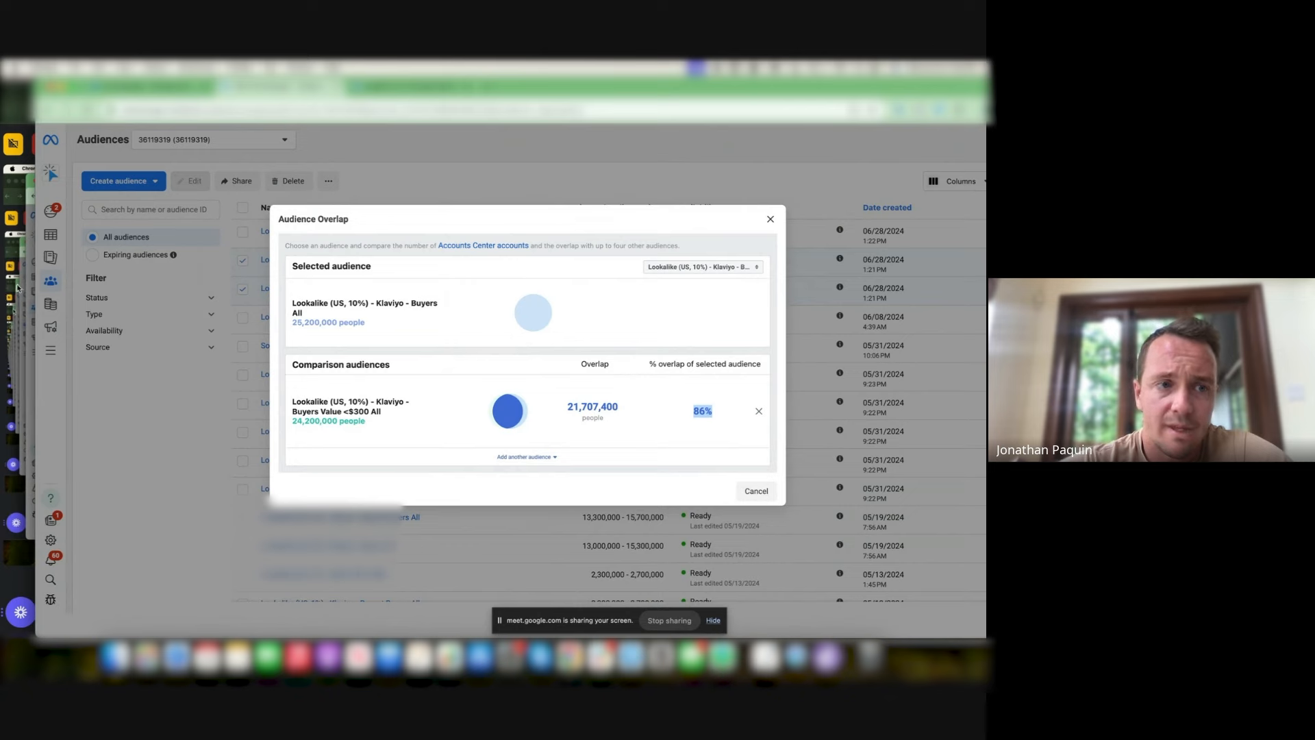
- Return to the ad set and look through the suggested options for its empty detailed targeting
click(152, 87)
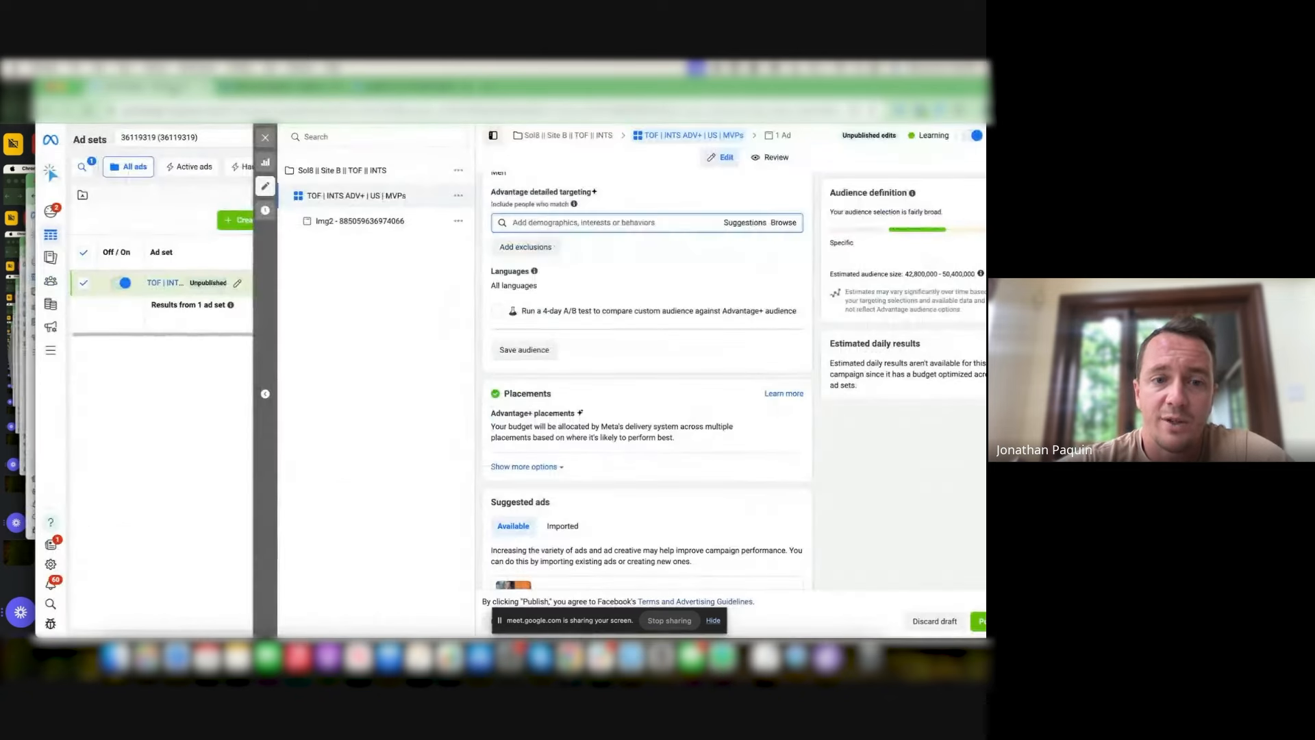
scroll(625, 415, up, 3)
click(729, 340)
scroll(662, 435, down, 3)
scroll(663, 437, down, 5)
scroll(663, 437, down, 1)
scroll(663, 437, down, 1)
scroll(632, 388, up, 1)
- Browse the Behaviors targeting categories and examine the options listed under Digital Activities
click(774, 278)
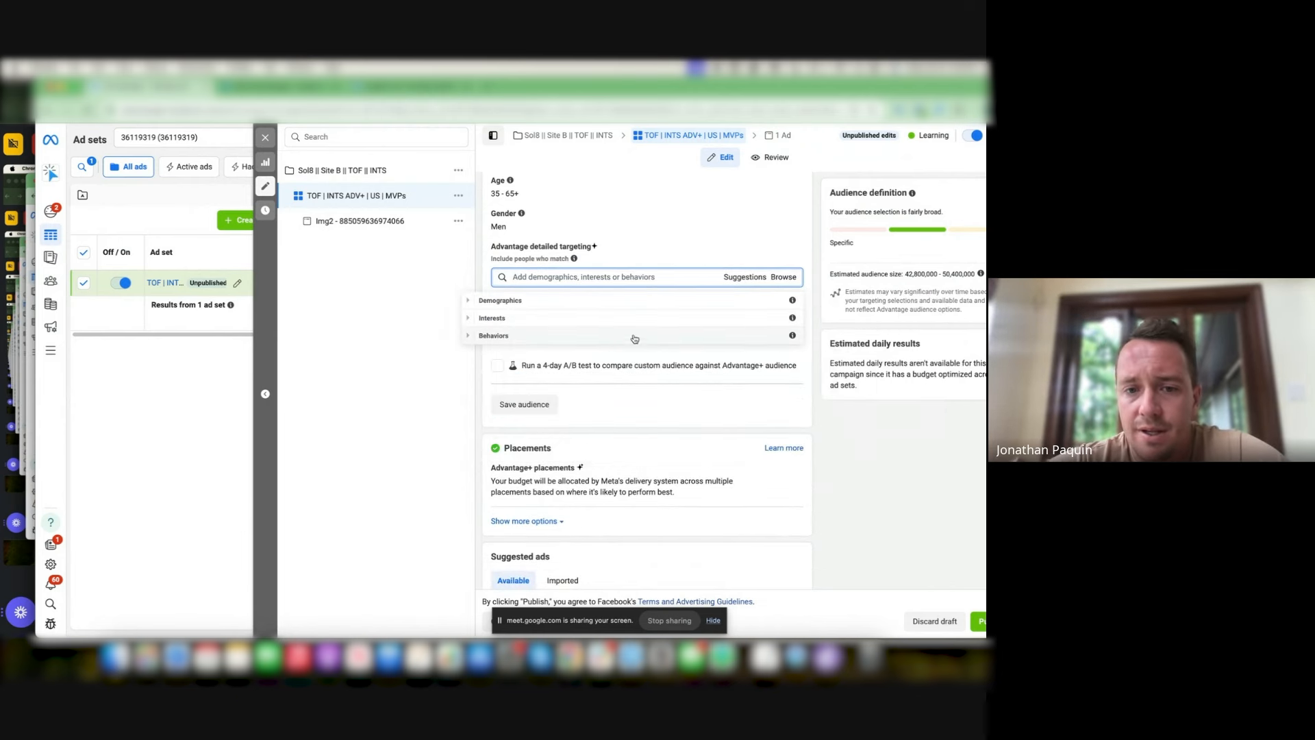
click(470, 336)
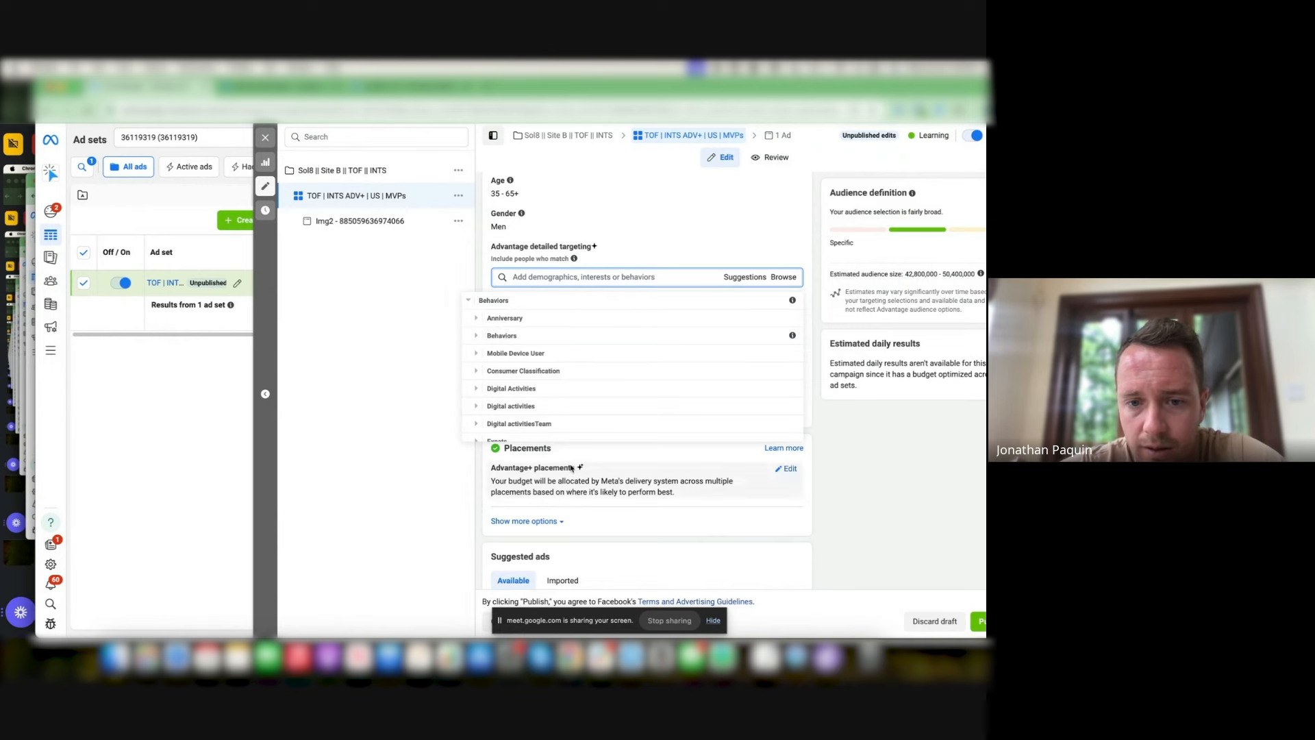
scroll(546, 364, down, 1)
click(477, 369)
scroll(477, 370, down, 1)
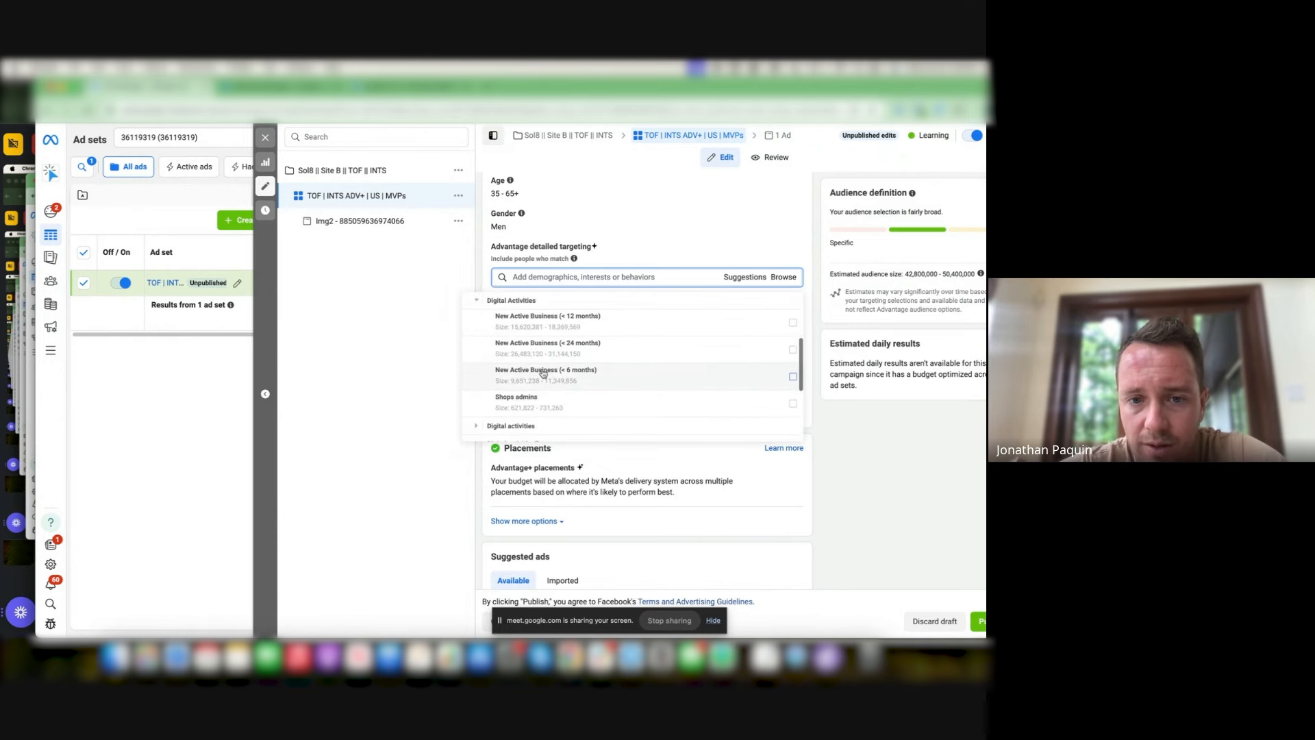
mouse_move(543, 373)
scroll(521, 370, down, 4)
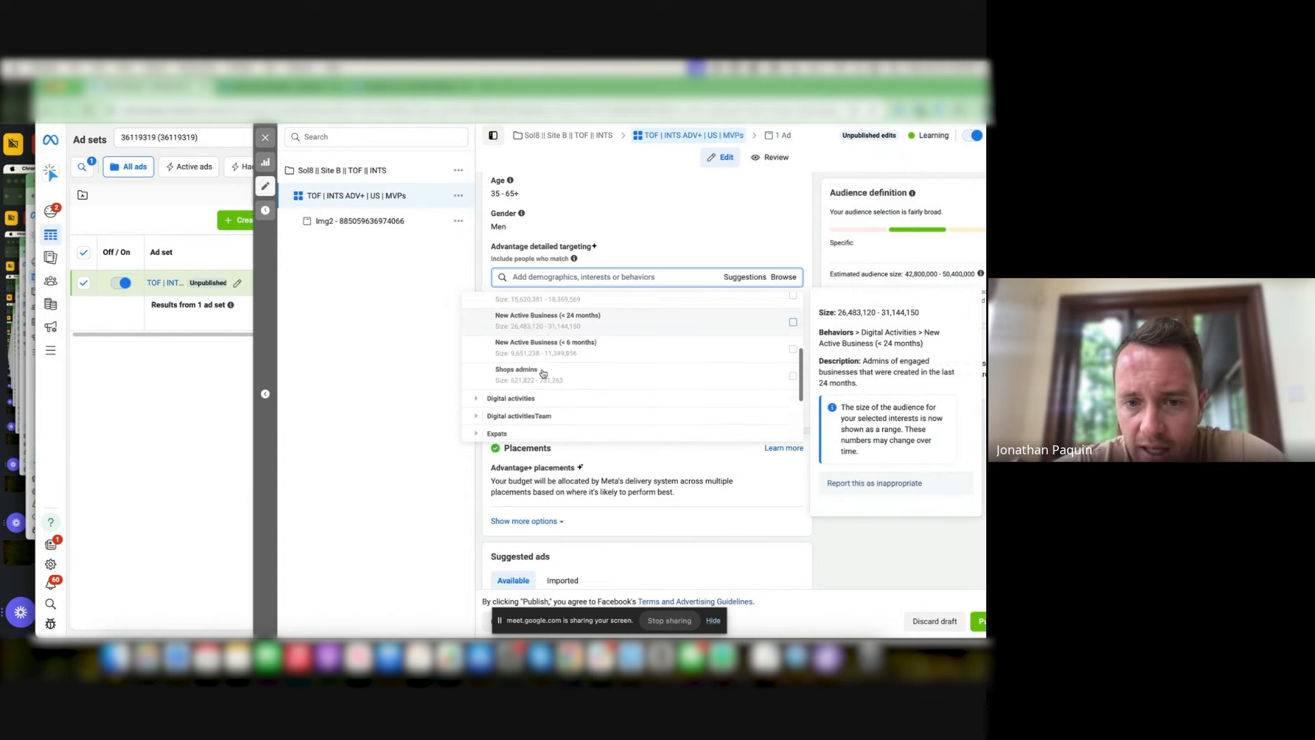
- Look through the behaviors under Digital activities and Digital activitiesTeam, and close the category list
scroll(520, 373, down, 2)
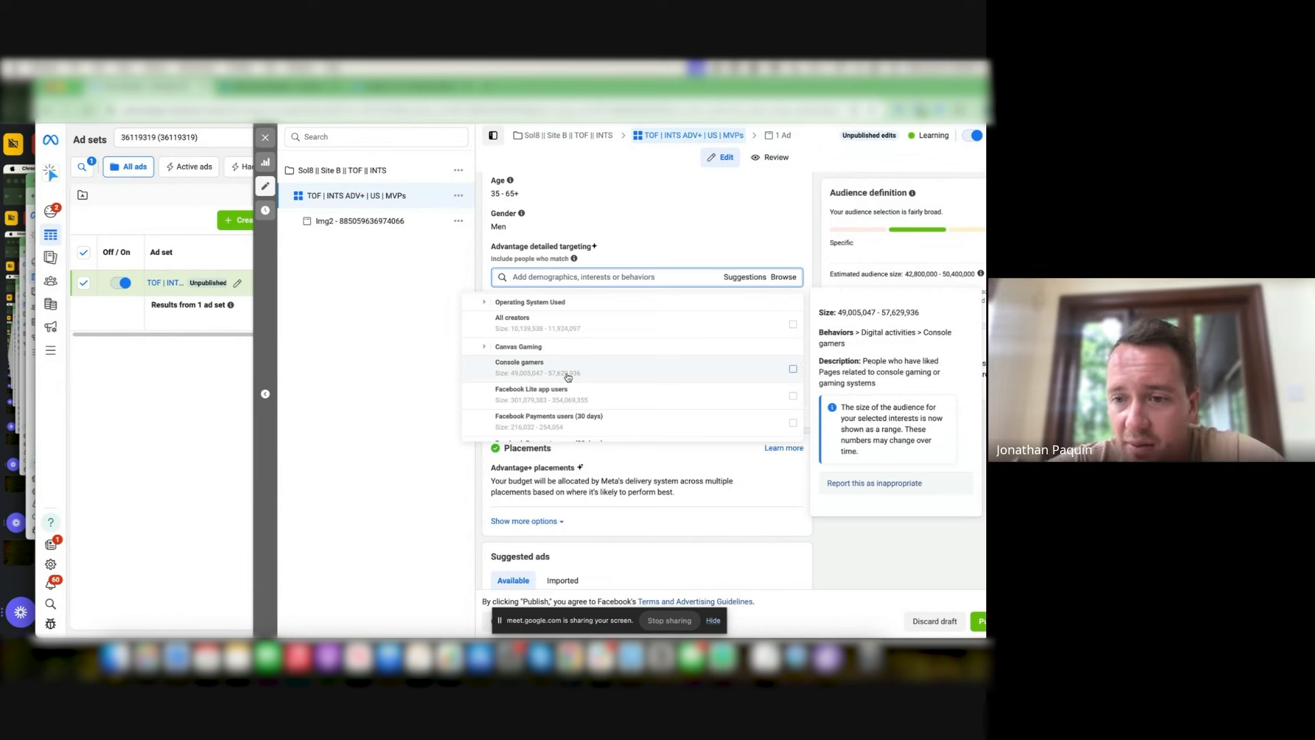
scroll(567, 377, down, 1)
scroll(567, 377, down, 3)
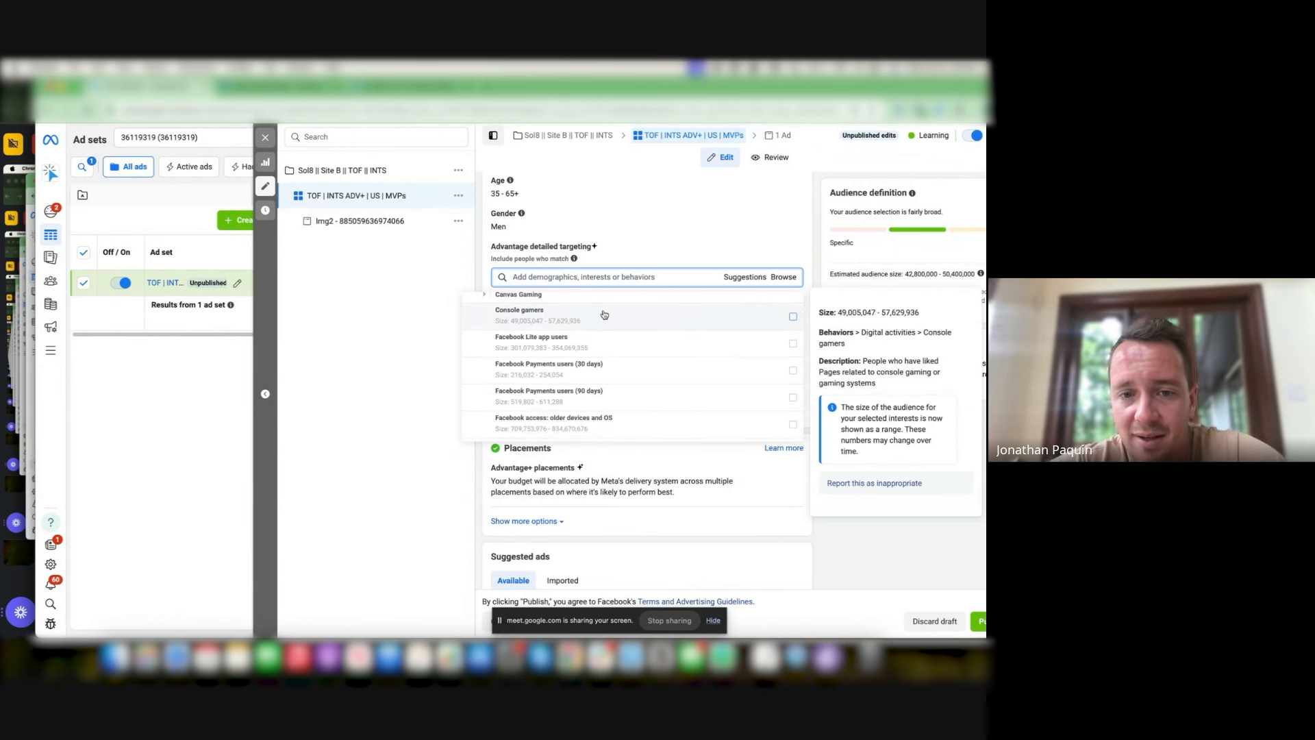
scroll(607, 321, down, 5)
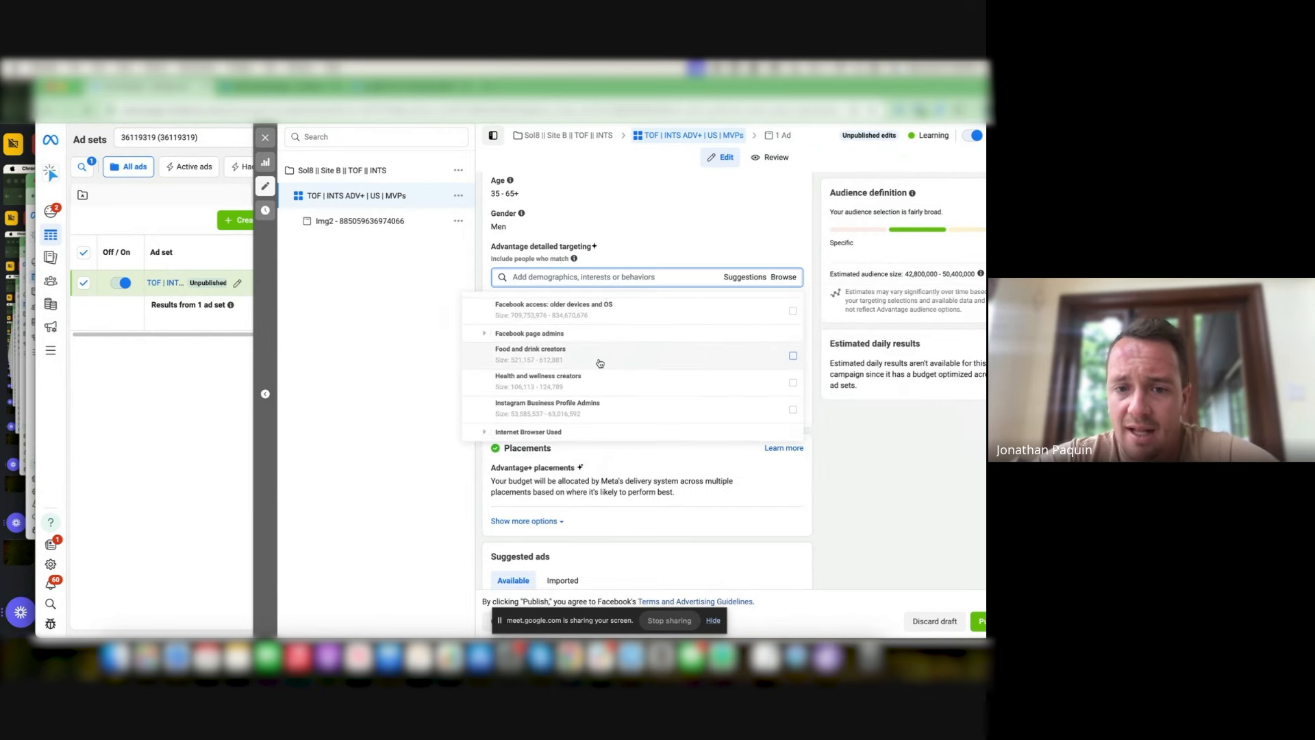
scroll(595, 337, down, 1)
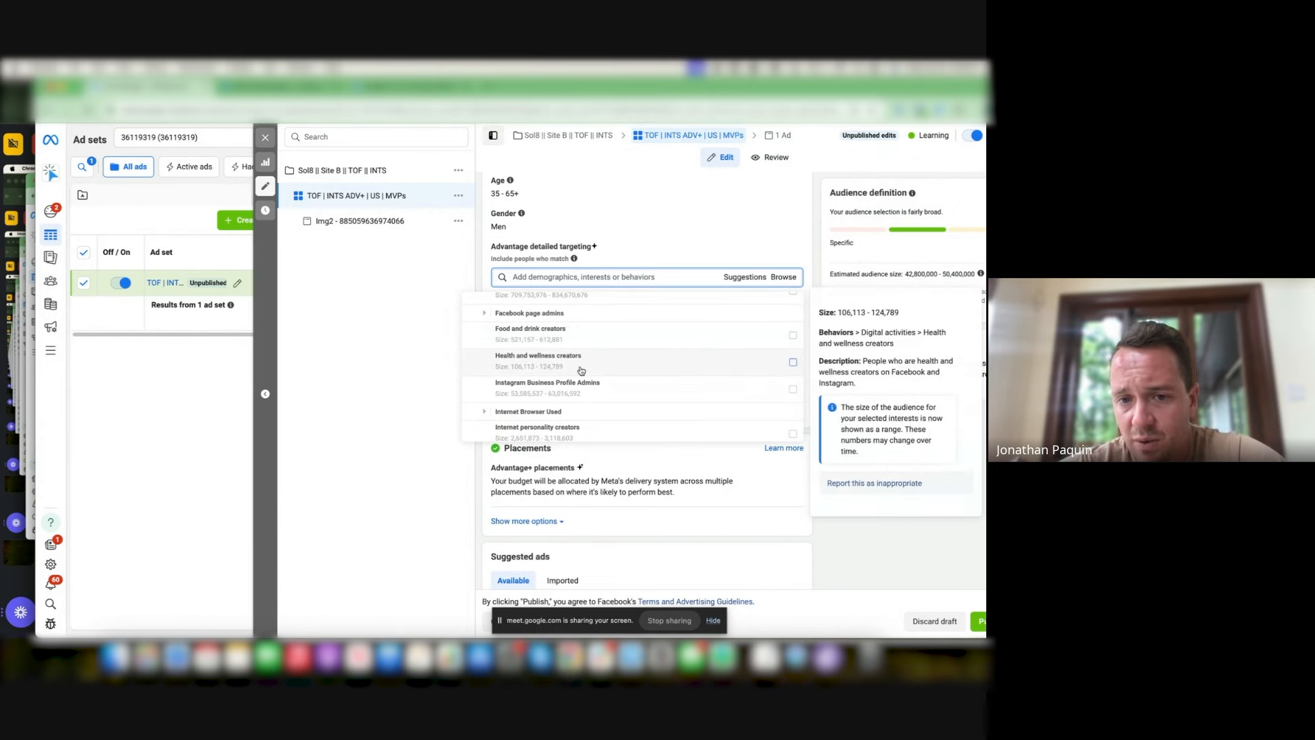
scroll(581, 369, down, 3)
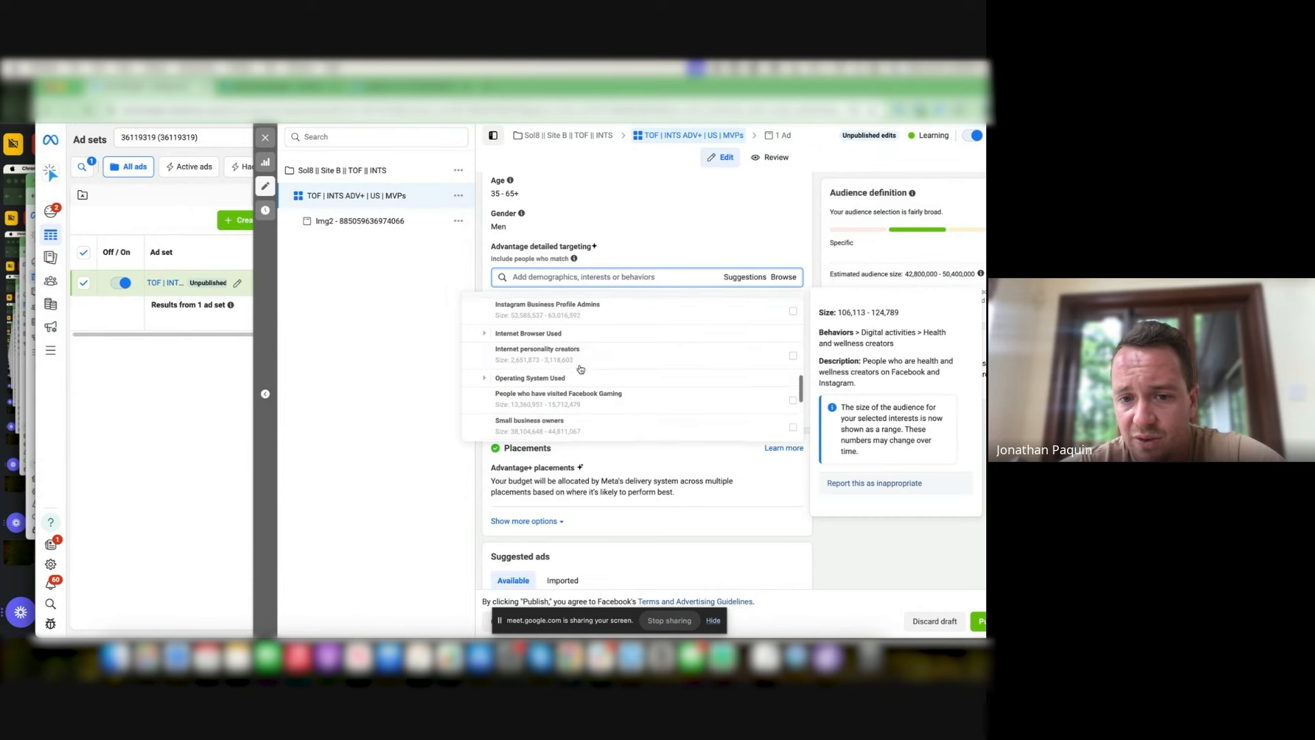
scroll(581, 369, down, 8)
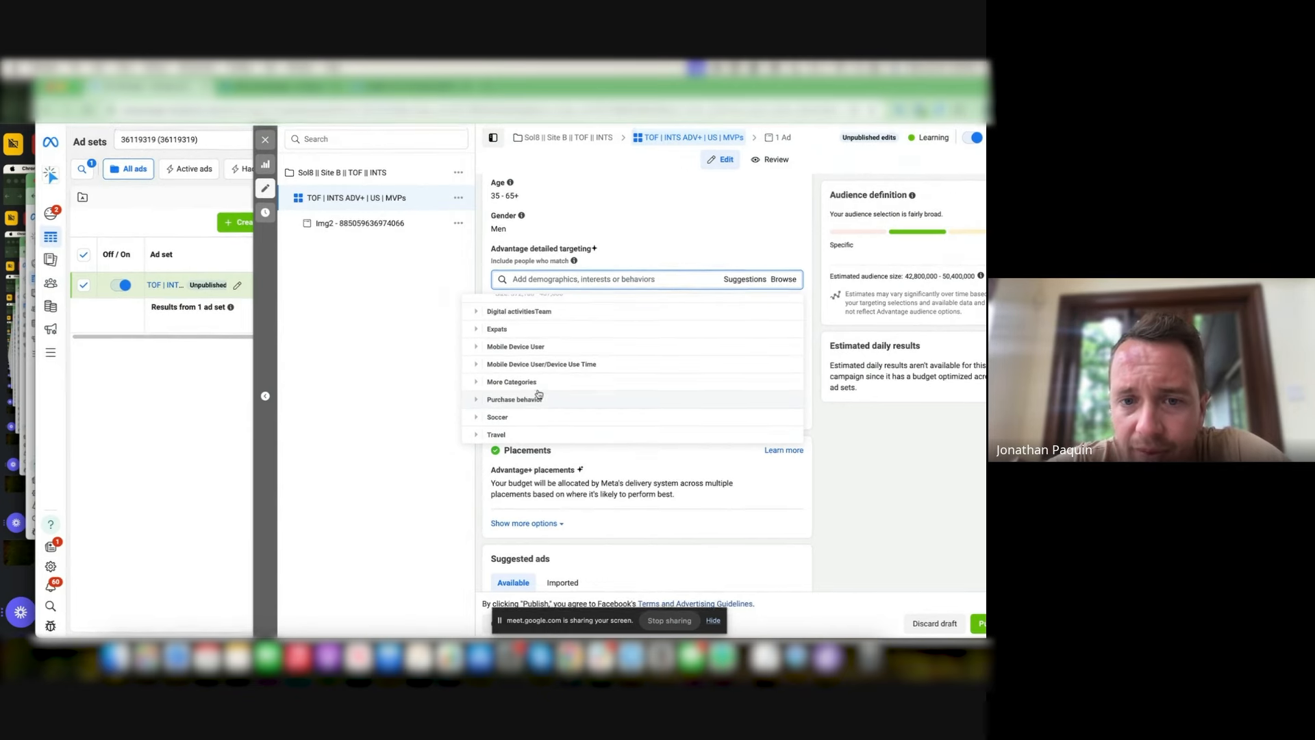
click(478, 308)
mouse_move(588, 325)
scroll(540, 354, up, 2)
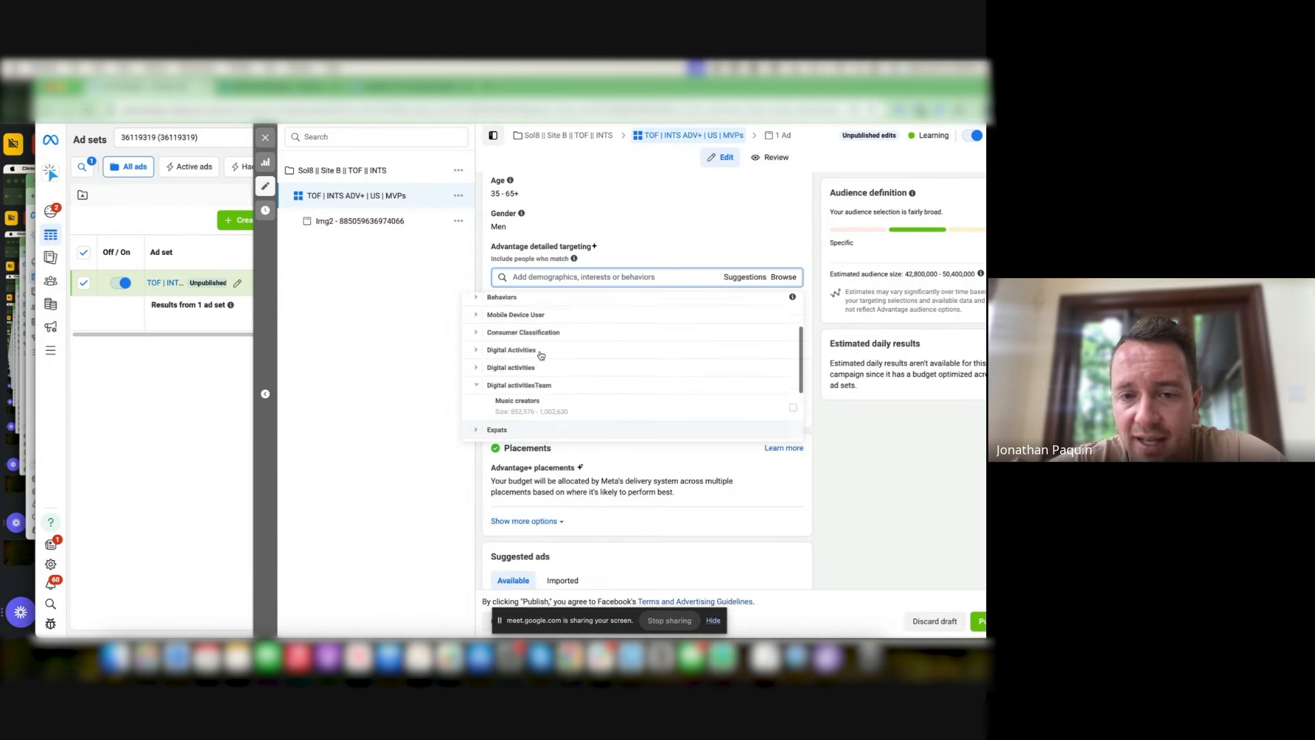
click(700, 245)
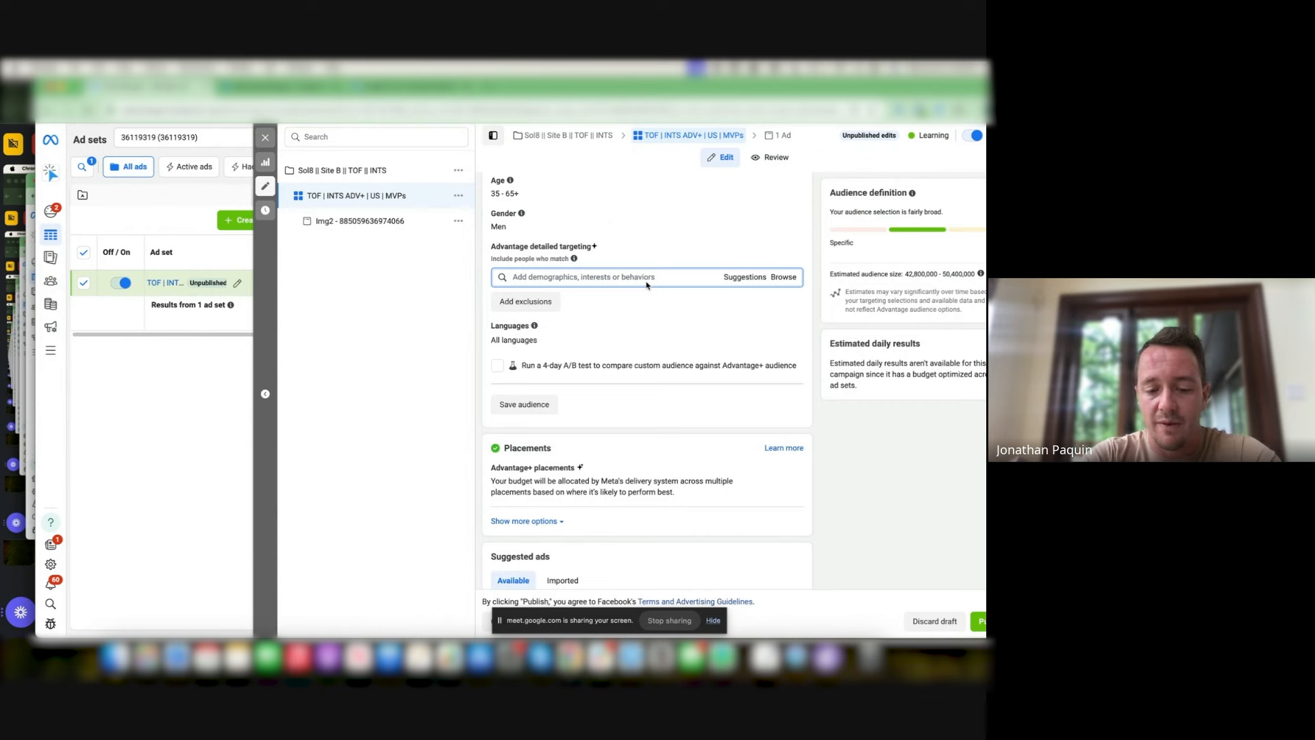
- Search the detailed targeting for "business page" and add the Health & Beauty page admins and Retail page admins behaviors
text(business)
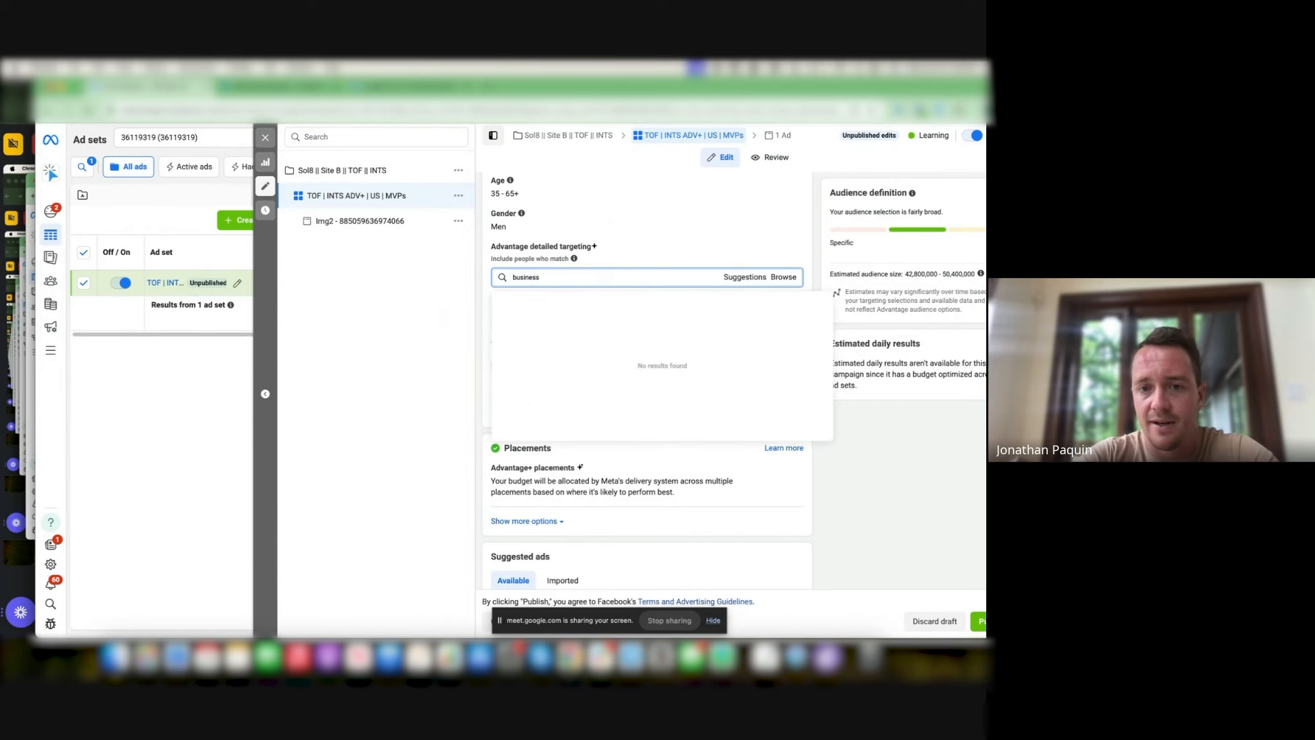
text( page)
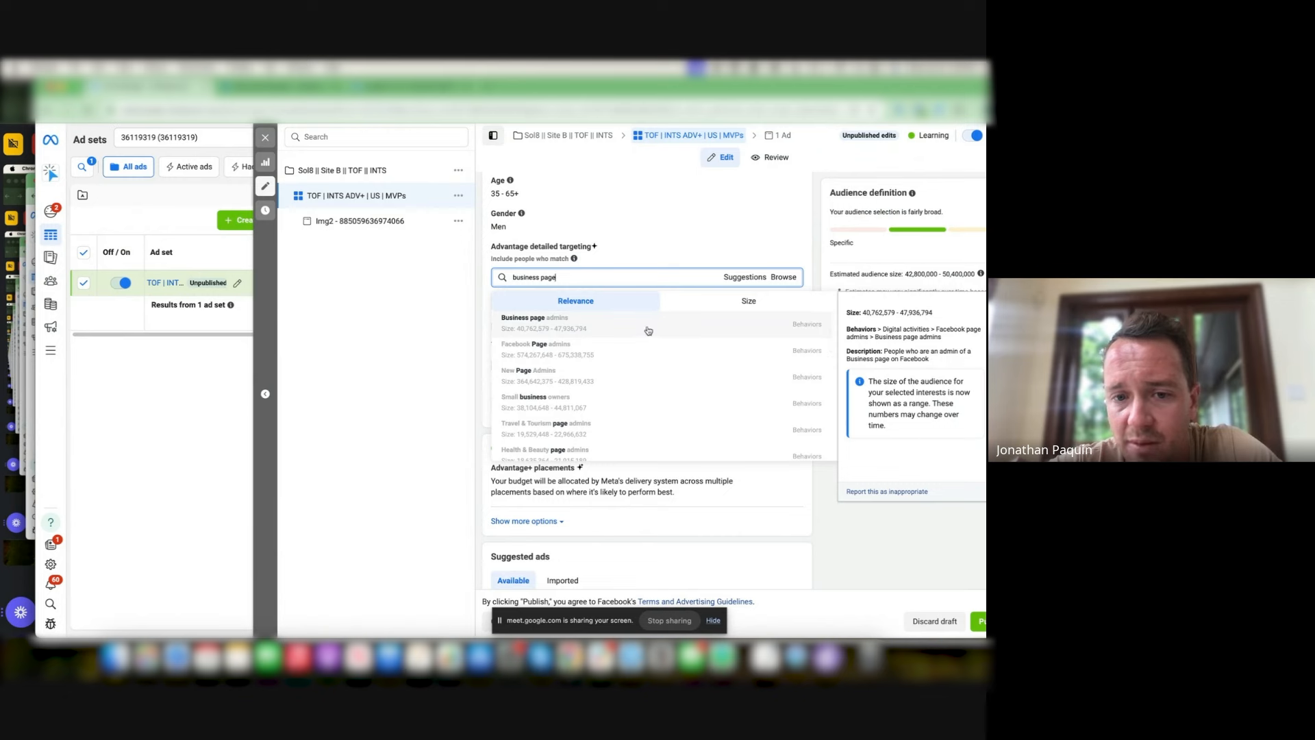
scroll(646, 329, down, 2)
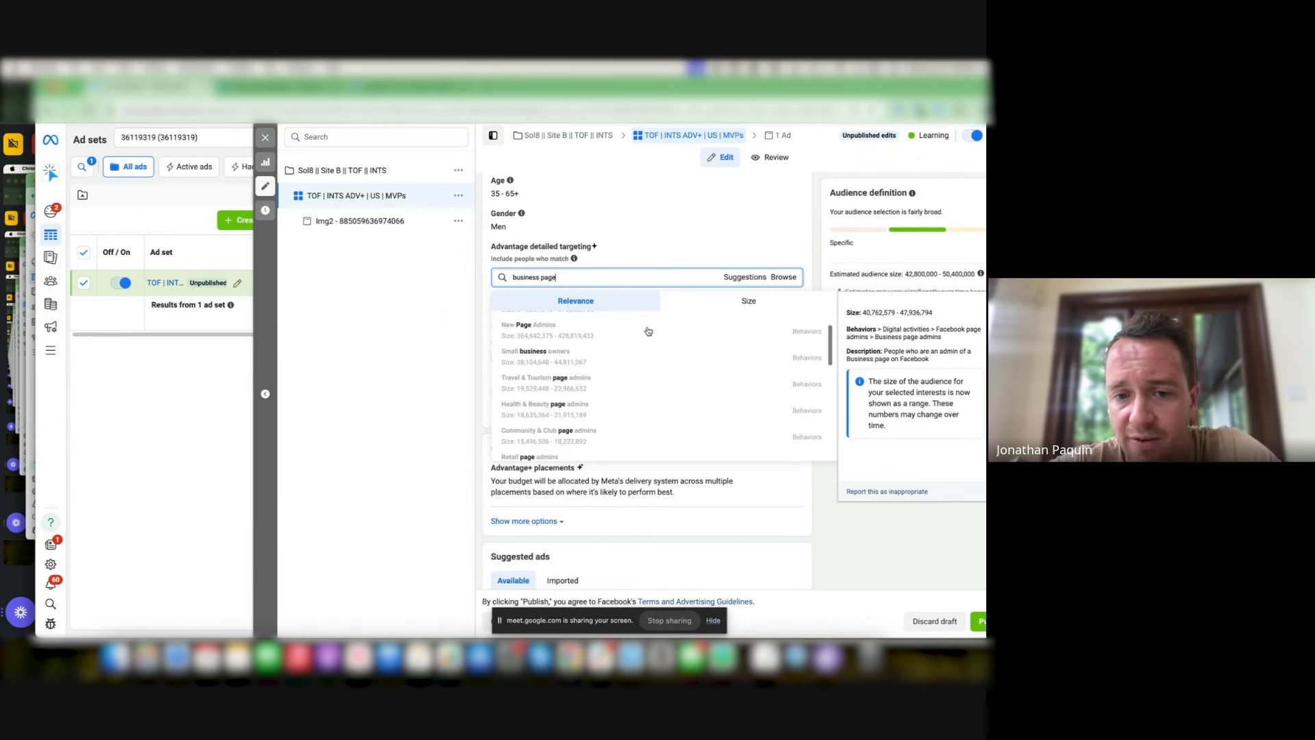
click(628, 414)
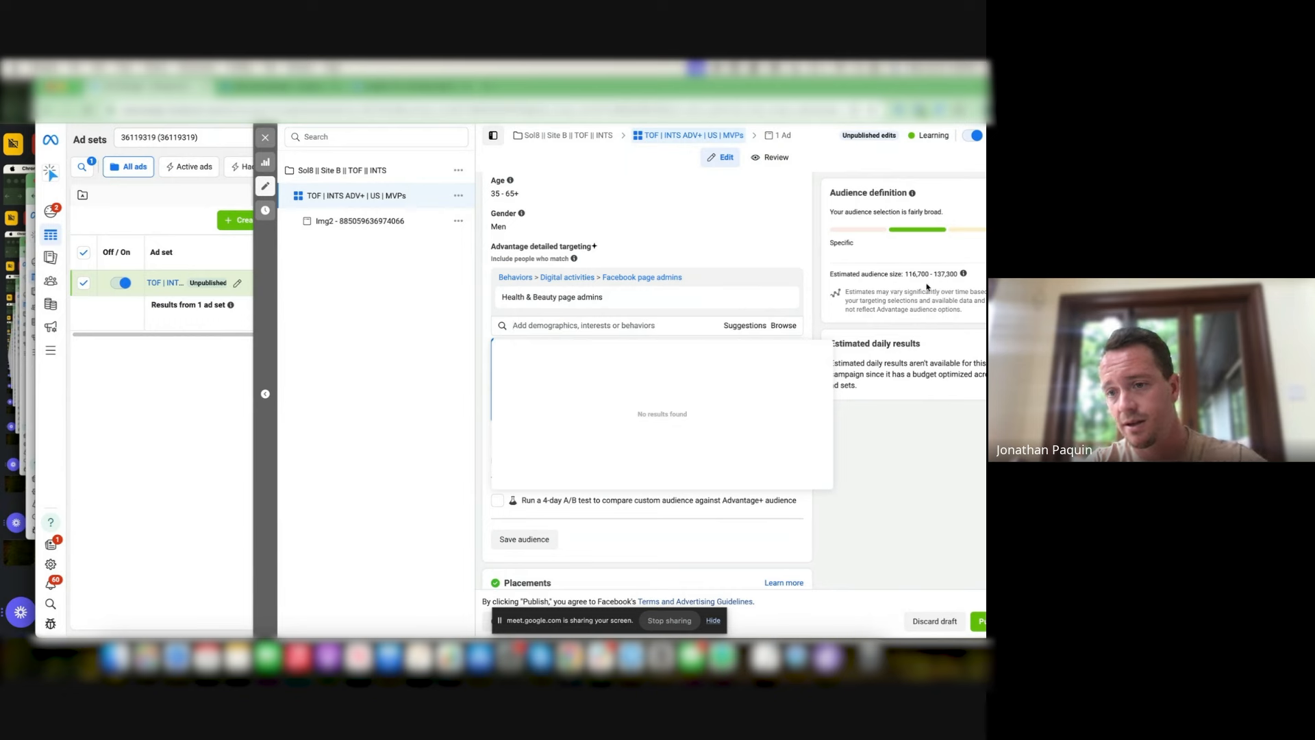
click(746, 326)
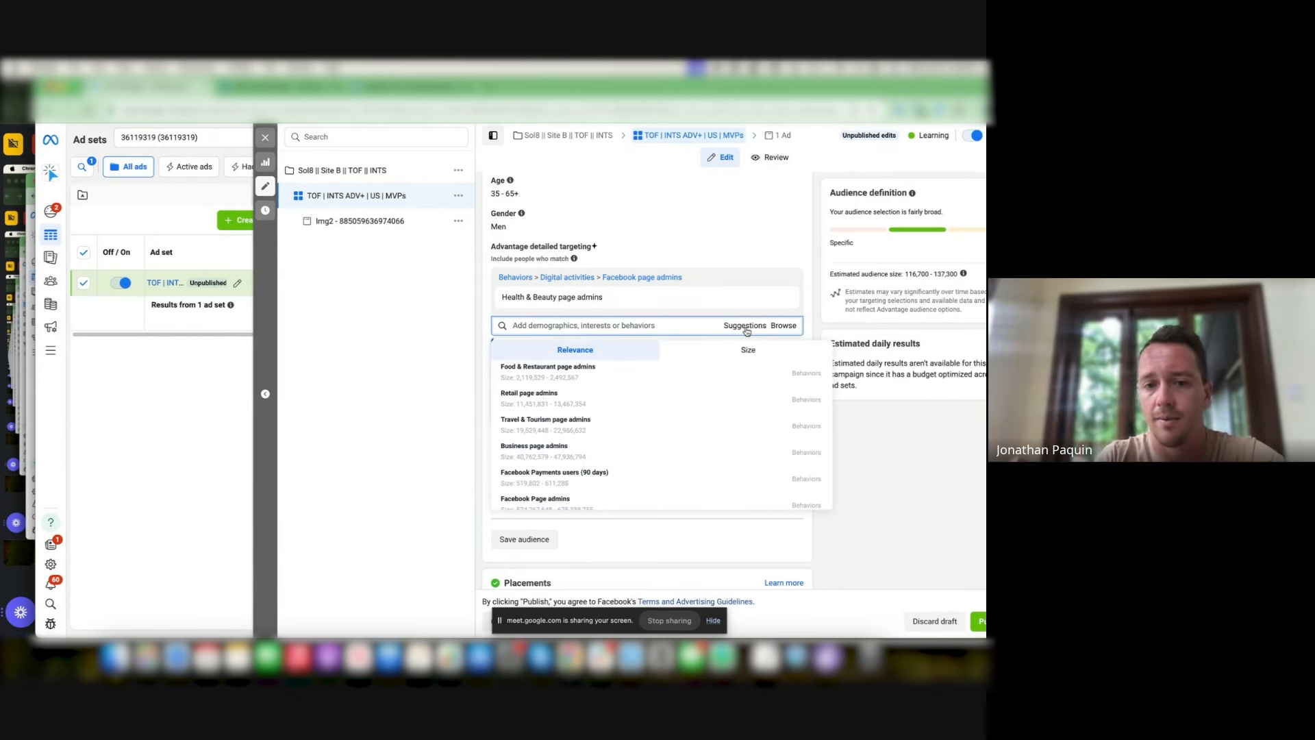
click(615, 397)
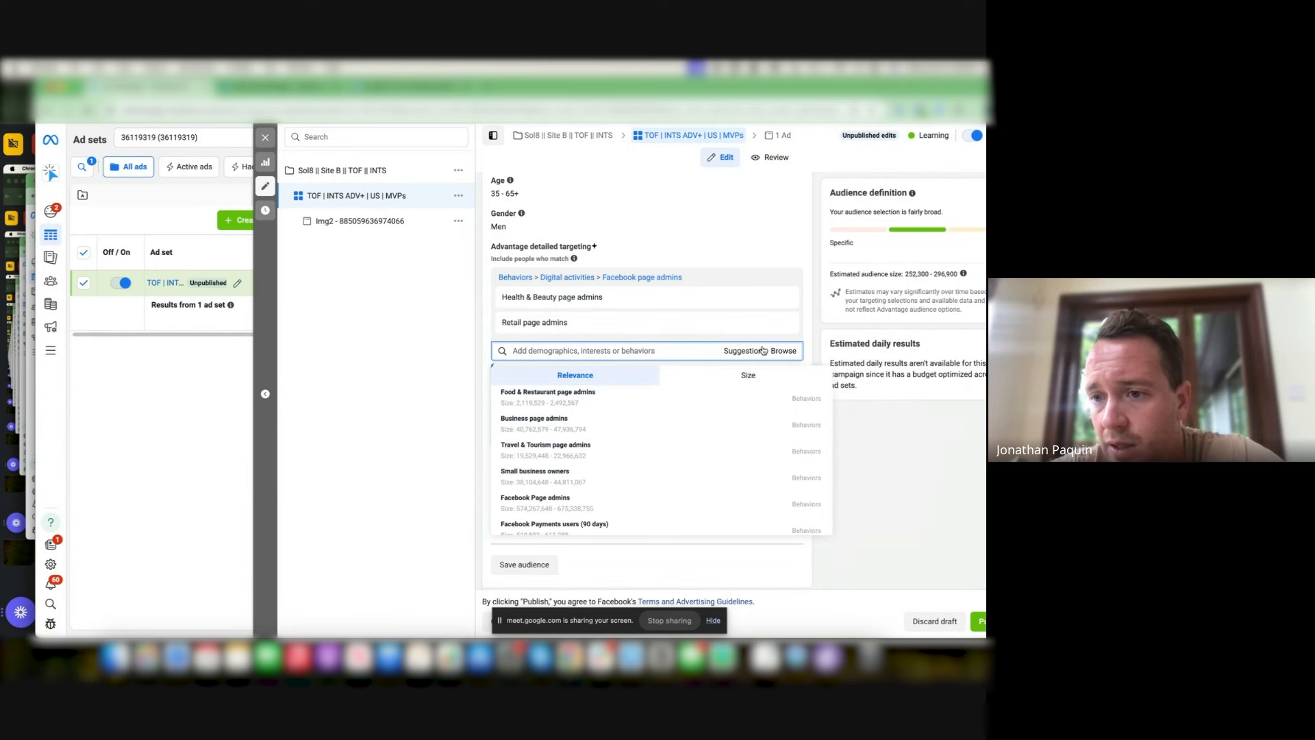
- Set the ad set's gender to All and remove both page admin behaviors from the detailed targeting
scroll(760, 322, up, 2)
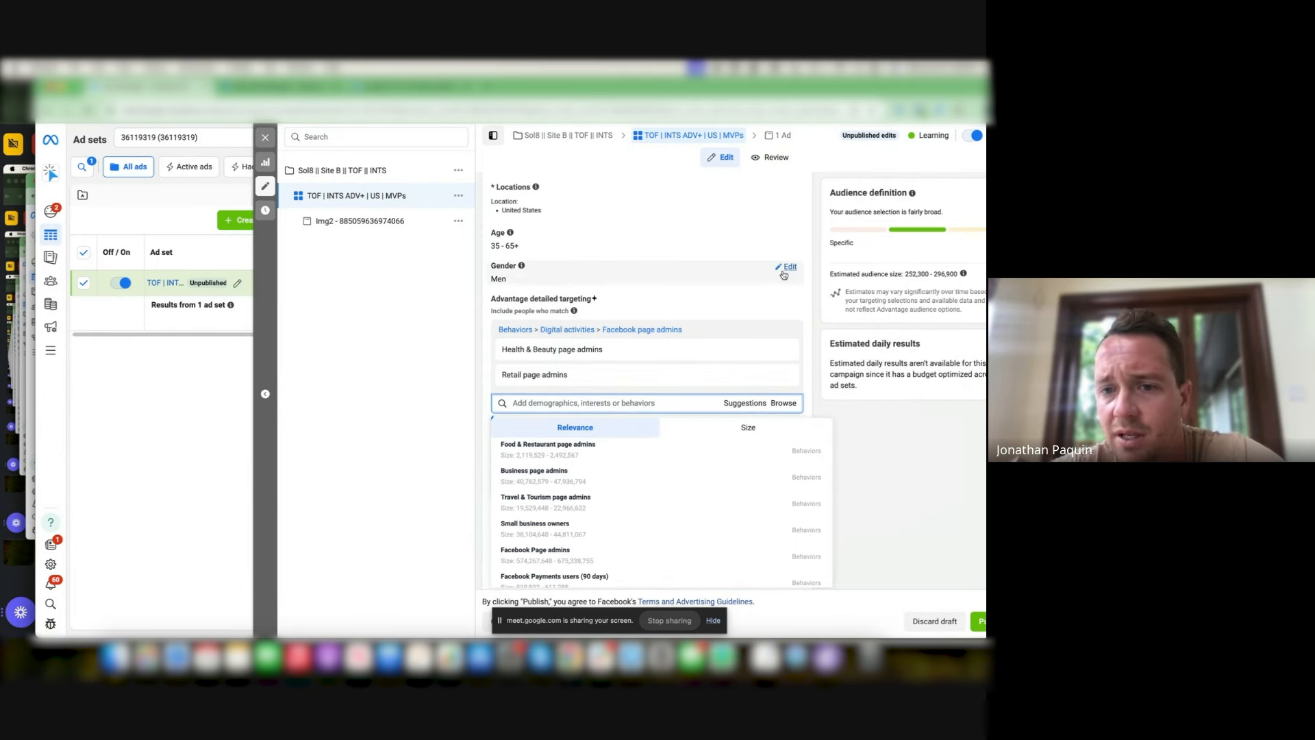
click(641, 306)
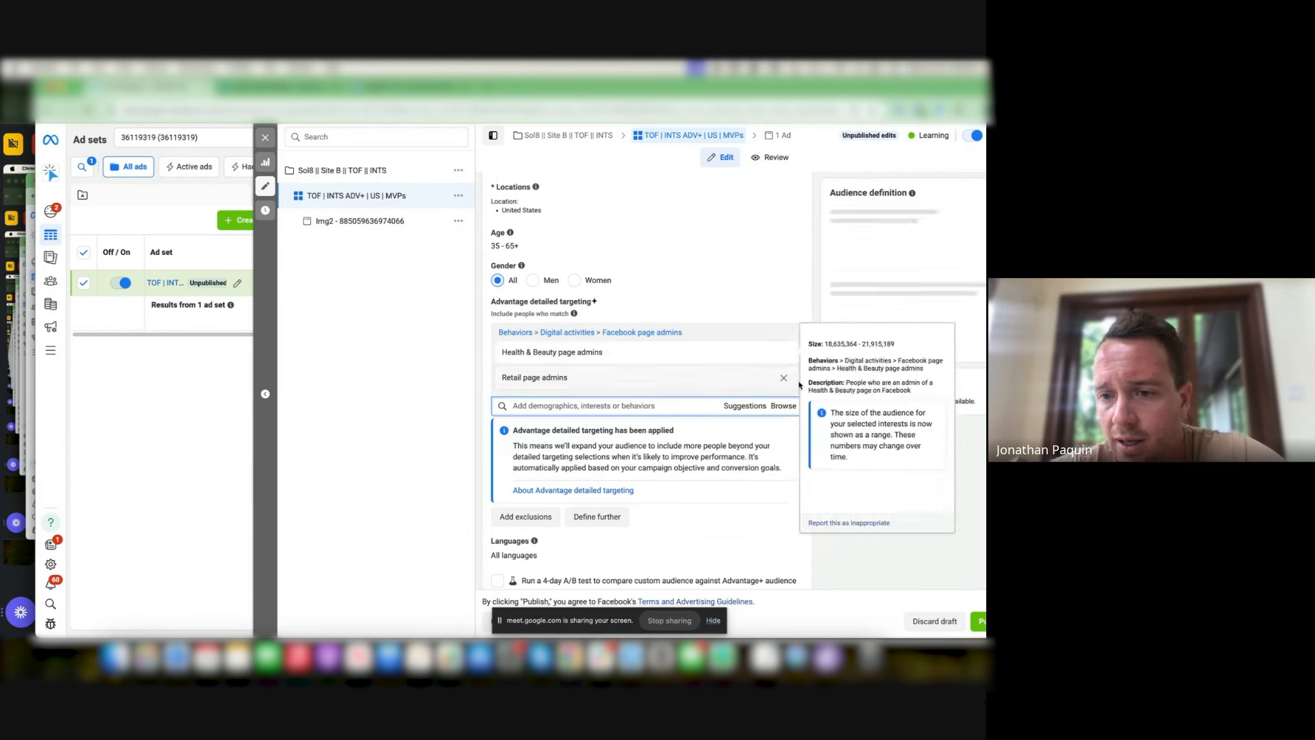
click(788, 378)
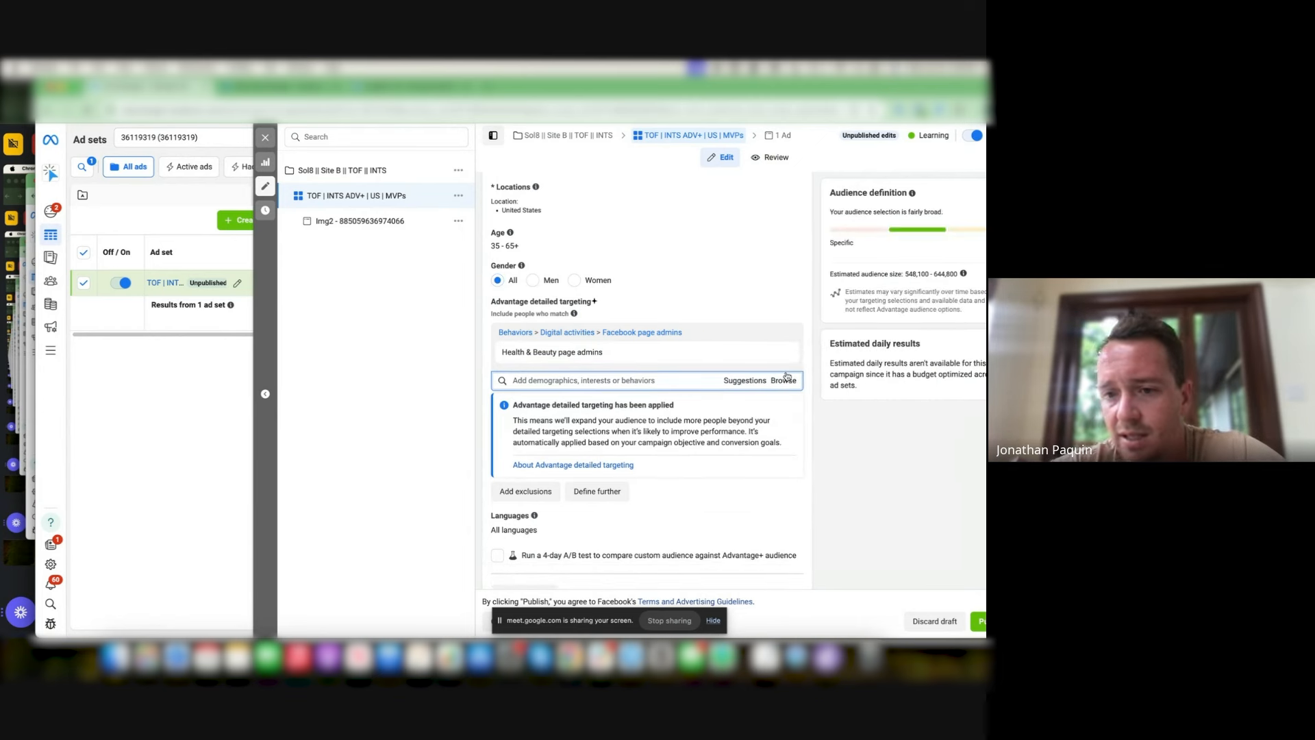
click(784, 353)
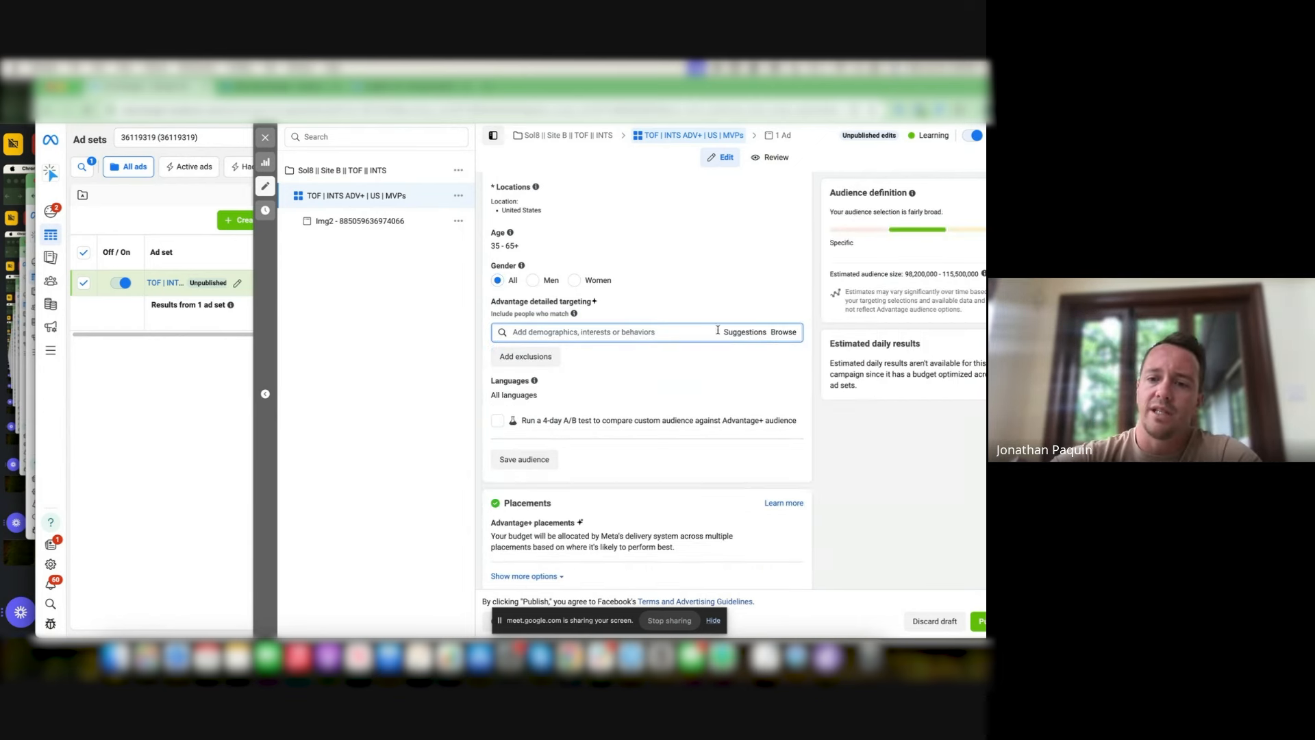
- Search the detailed targeting for "top 5%" and include Household income: top 5% of ZIP codes (US)
click(729, 337)
click(622, 333)
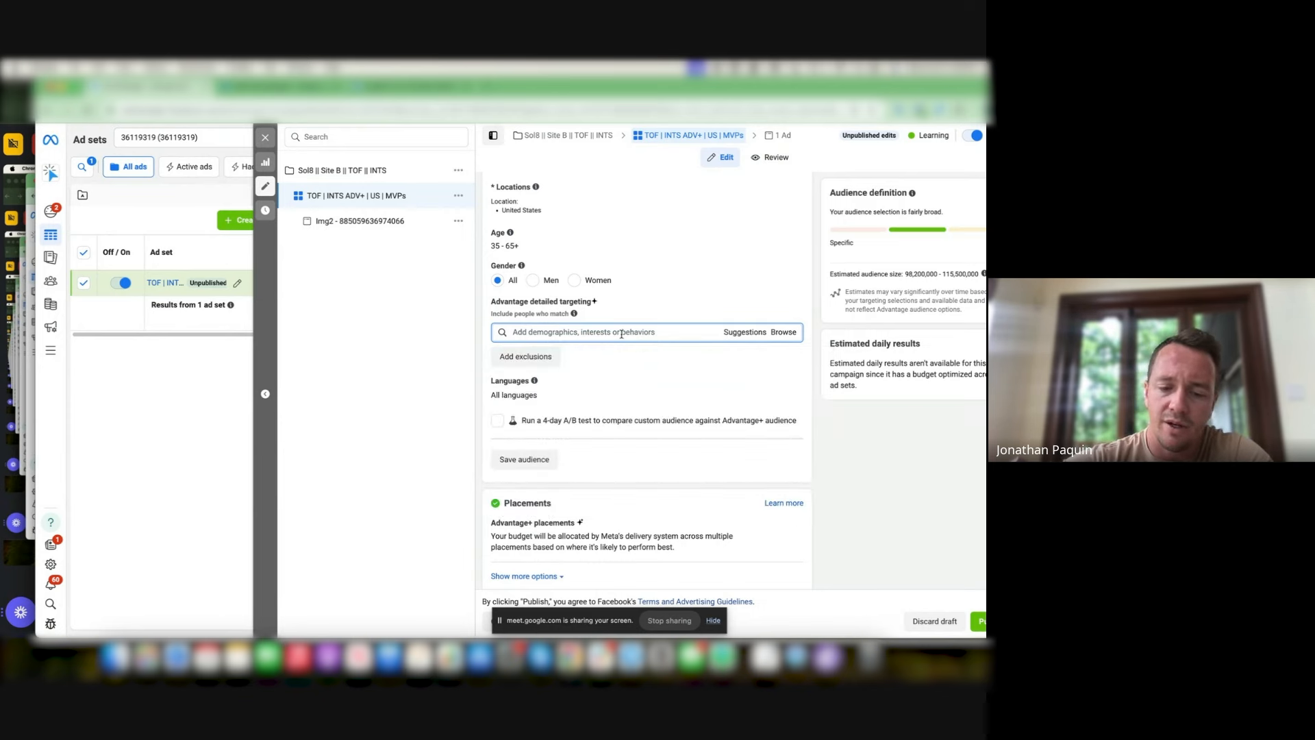
text(top 5)
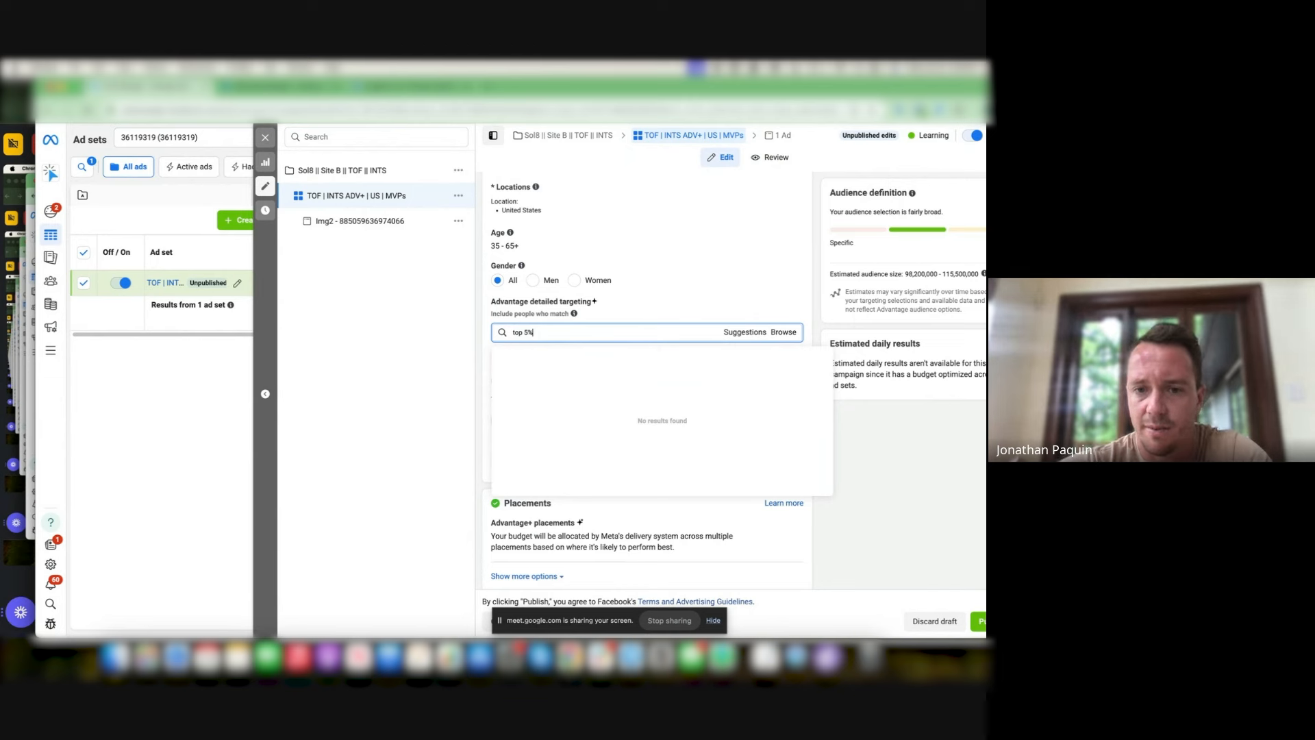
text(%)
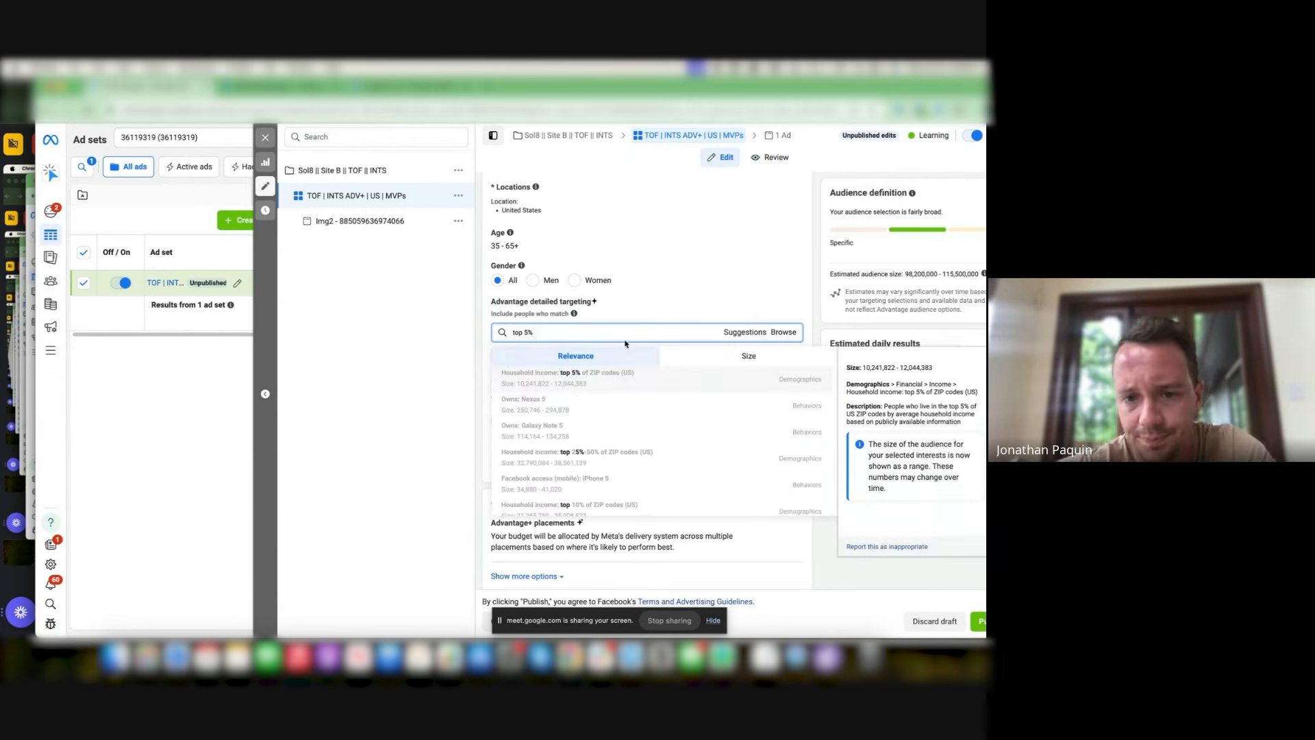
click(565, 381)
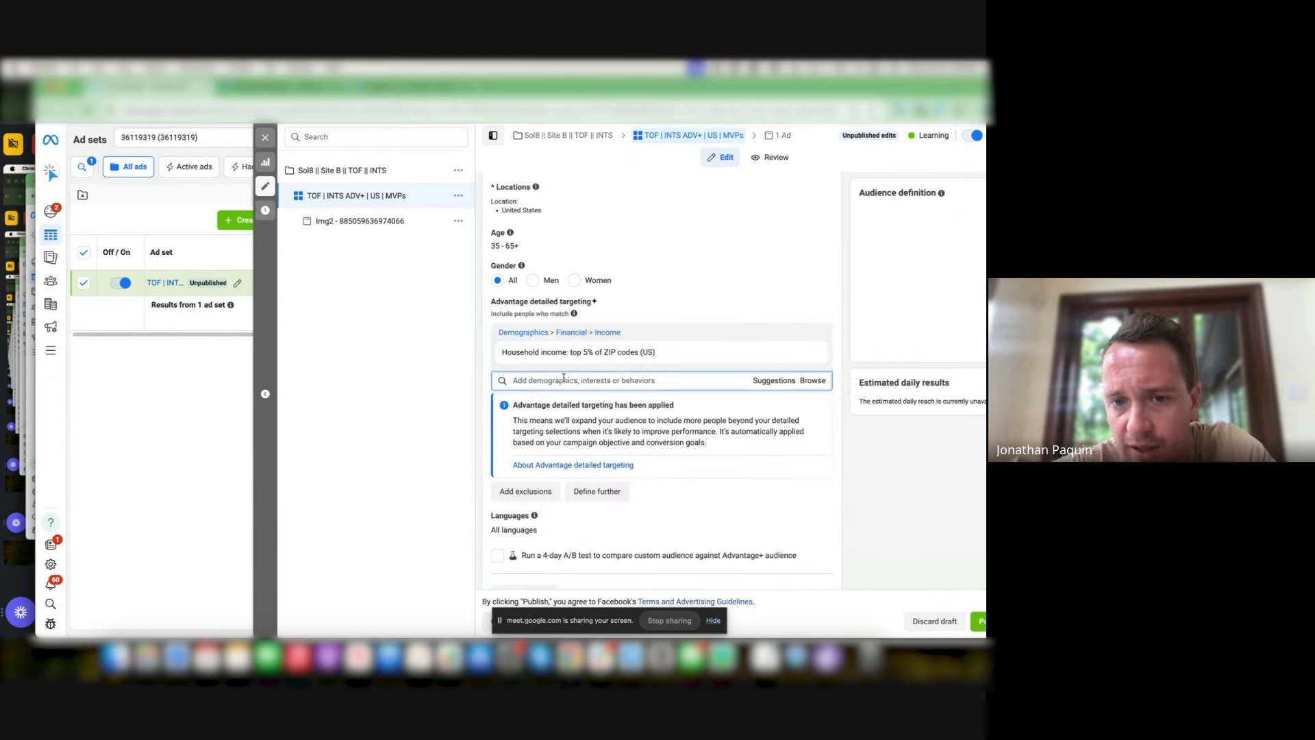
- Review the suggestions related to the household income demographic and remove it from the detailed targeting
click(748, 386)
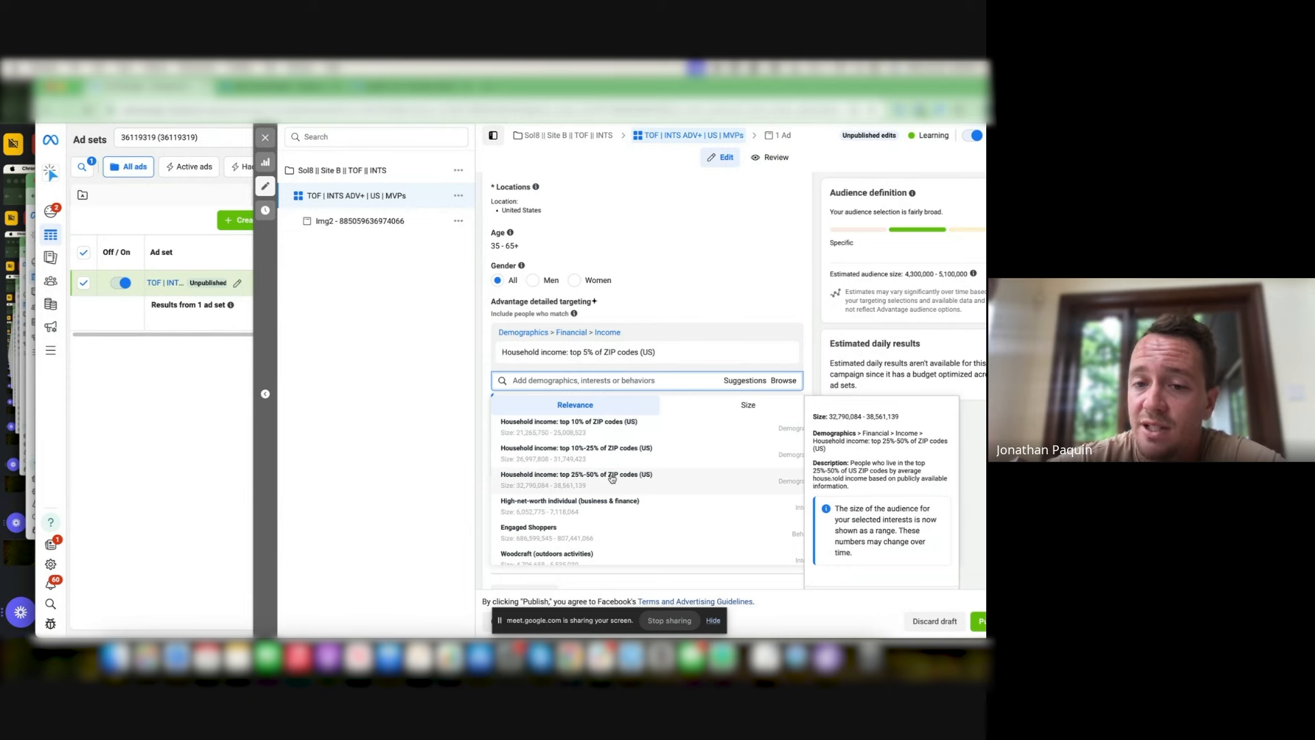
mouse_move(624, 353)
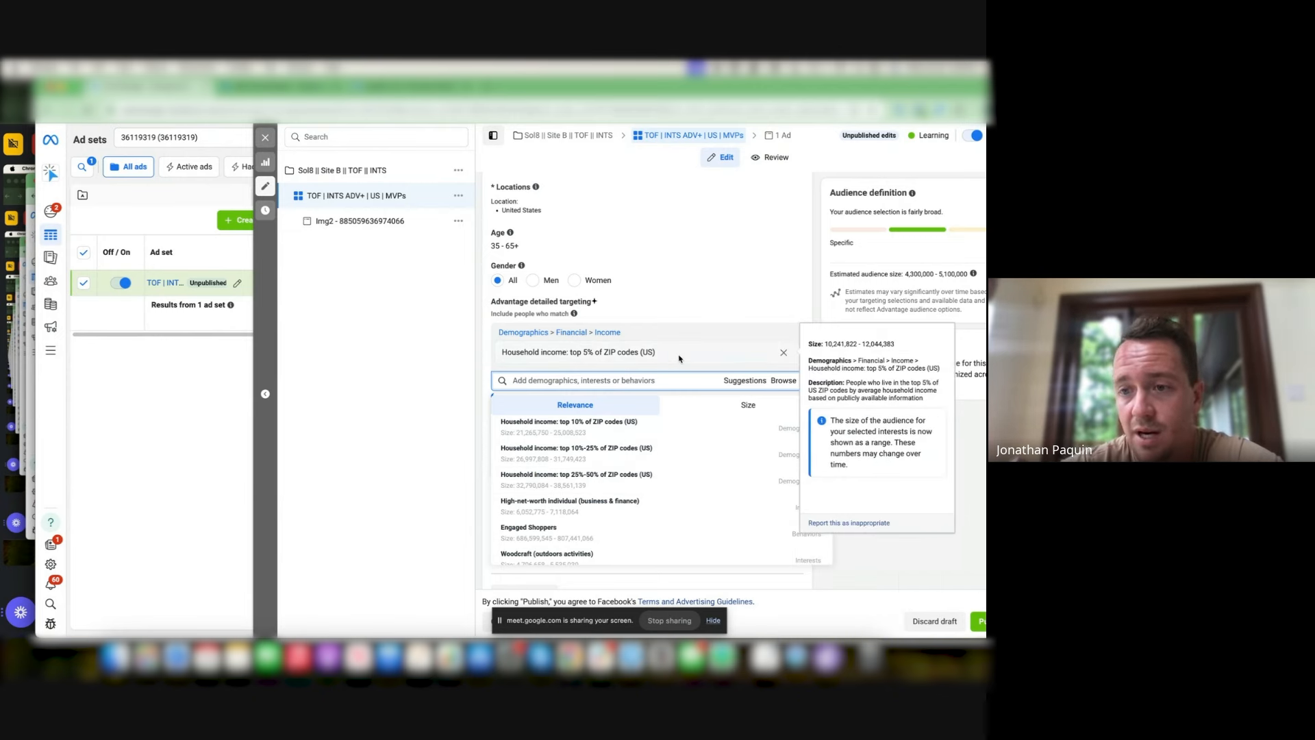
click(784, 353)
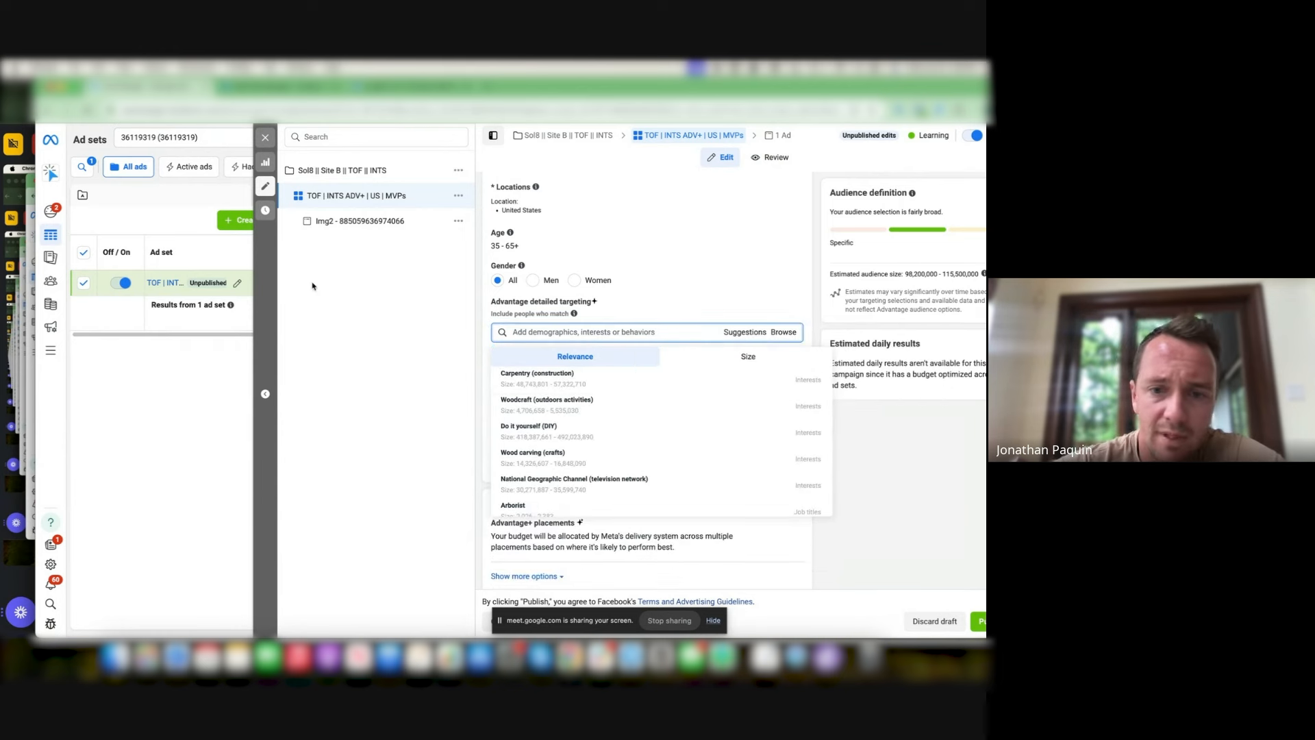
- Find Household income: top 5% of ZIP codes (US) again with "top 5%" and restore it to the detailed targeting
click(735, 293)
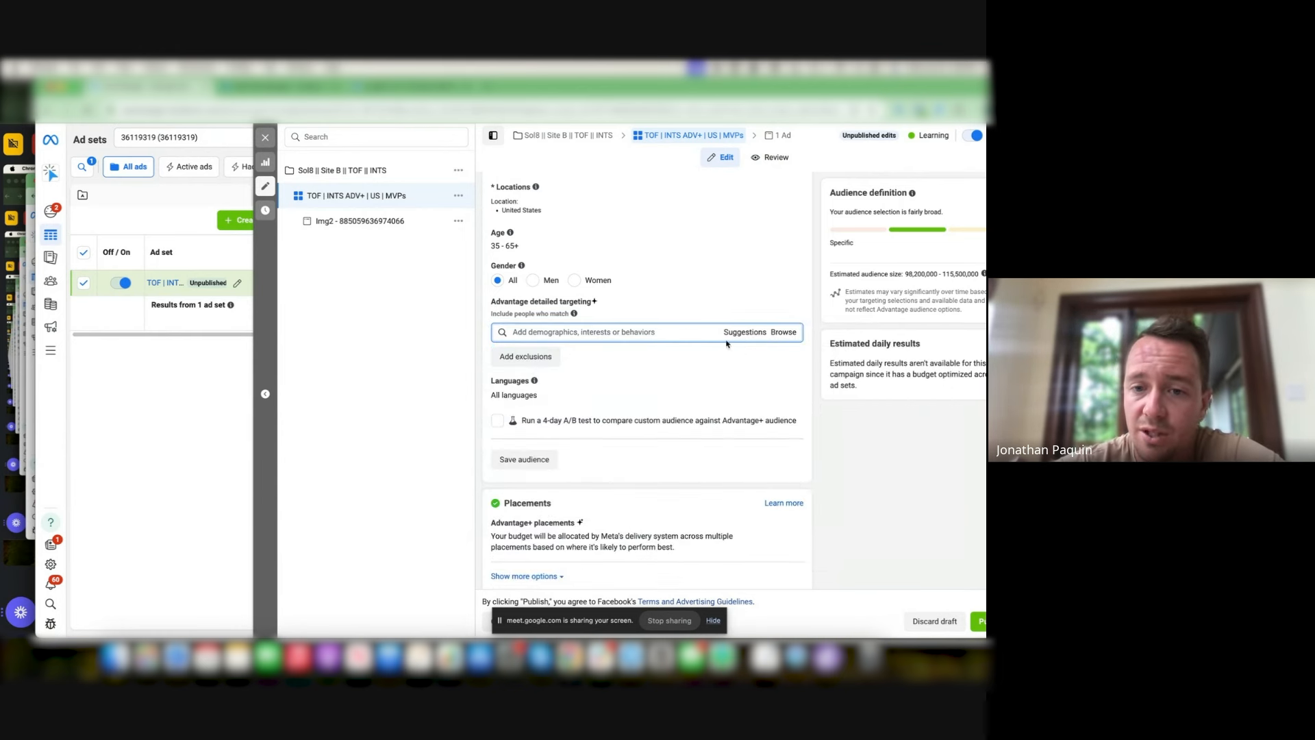
text(top 5%)
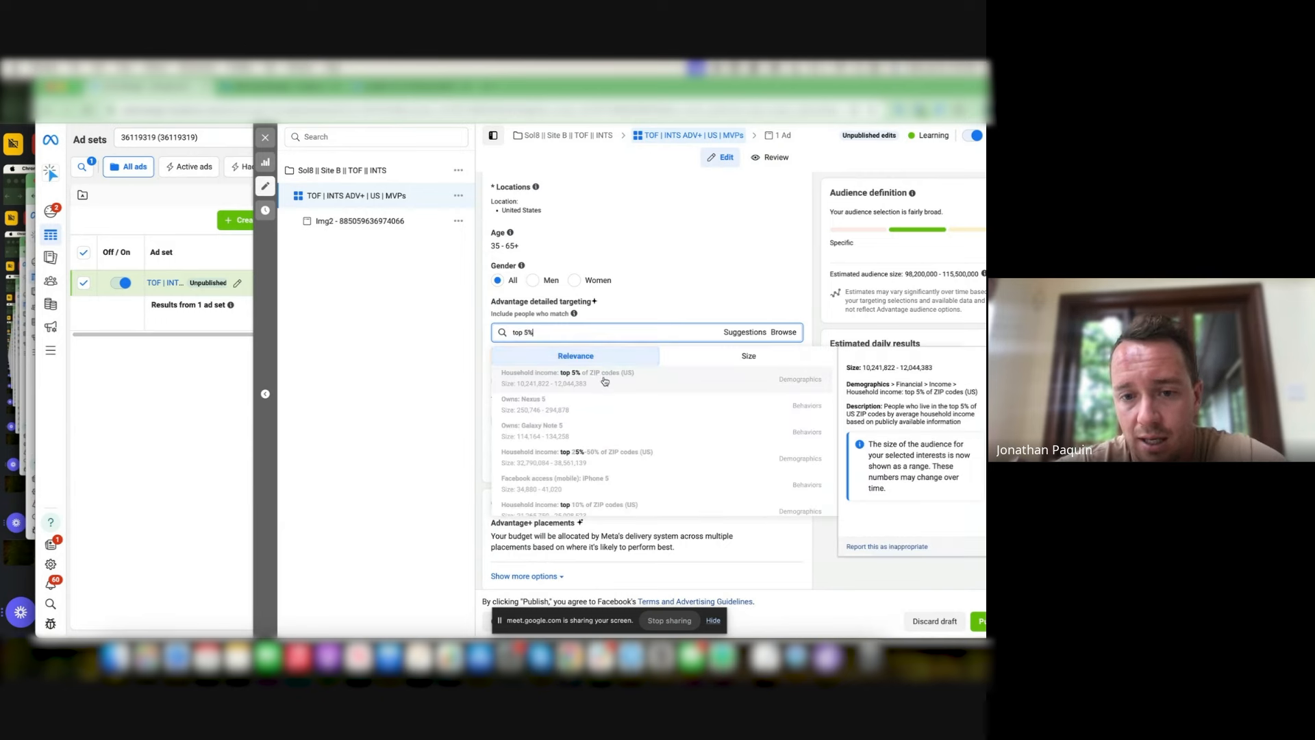
click(607, 376)
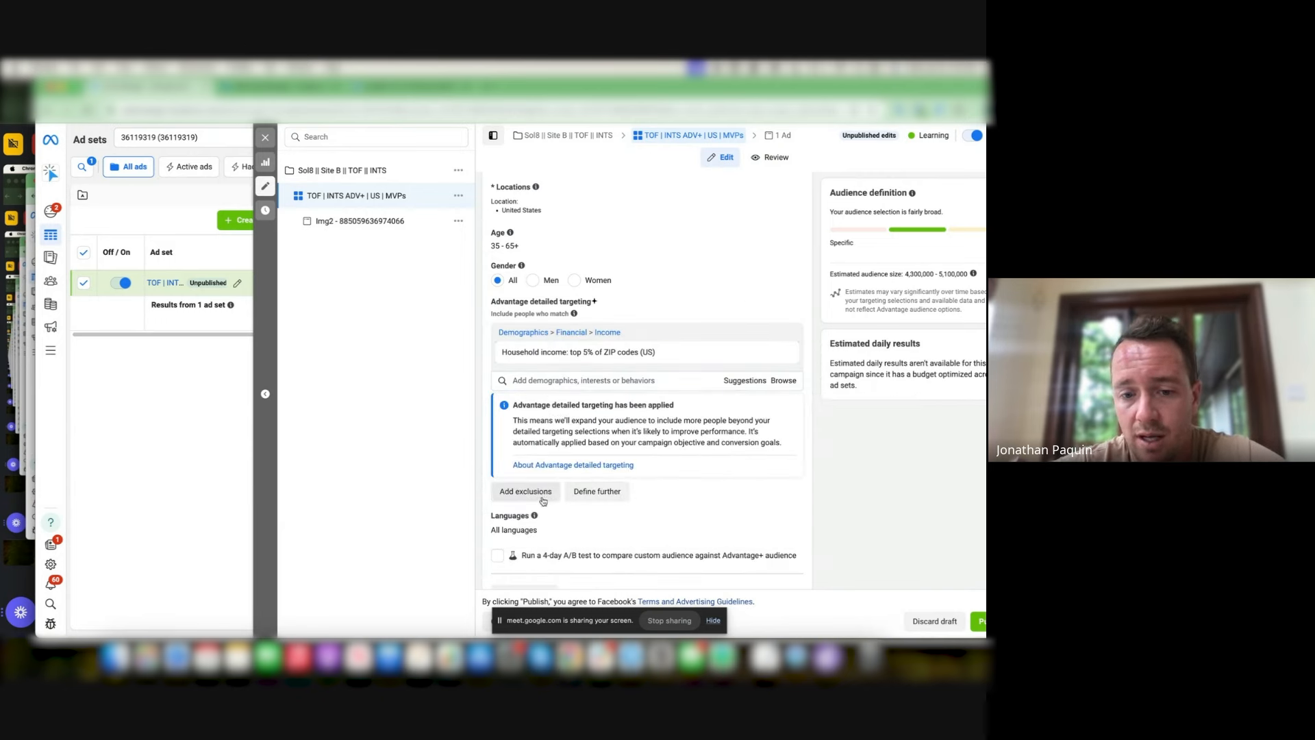
- Narrow the household income audience by requiring a match with the Wealth management (banking) interest, found with "wealth mana"
click(586, 499)
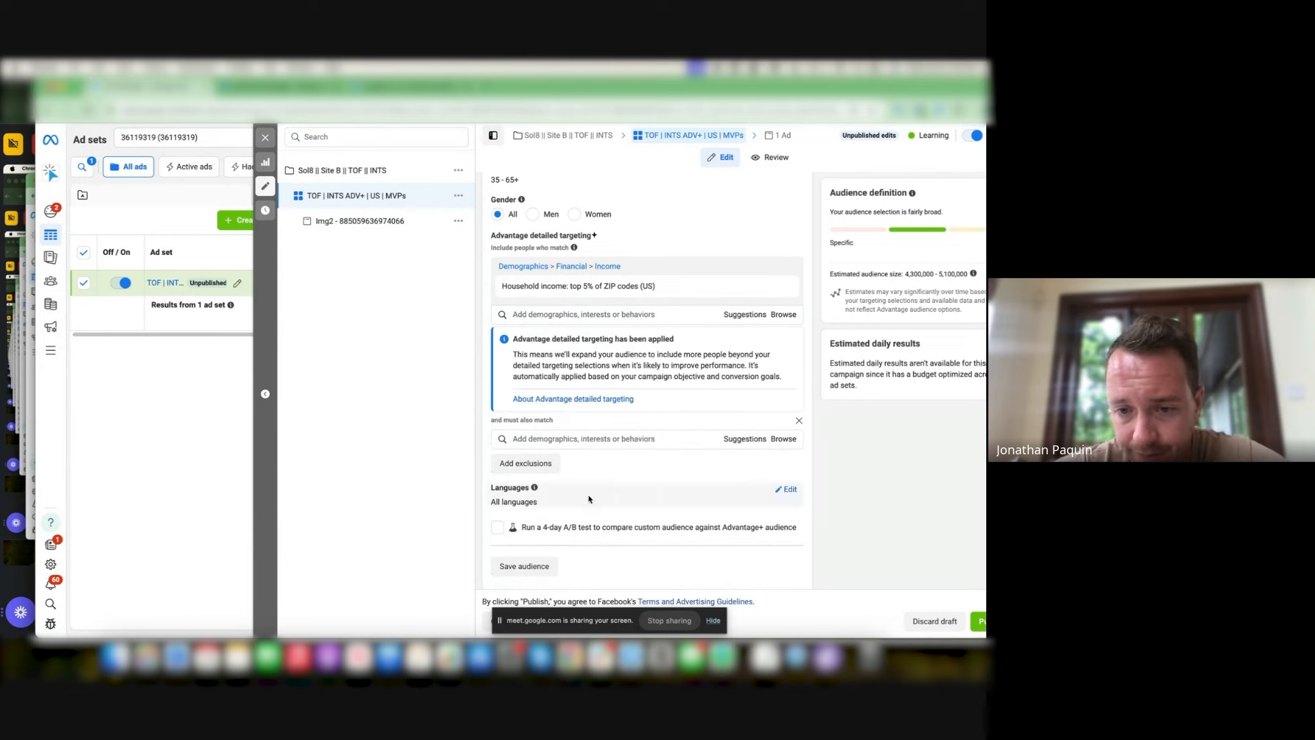
click(690, 439)
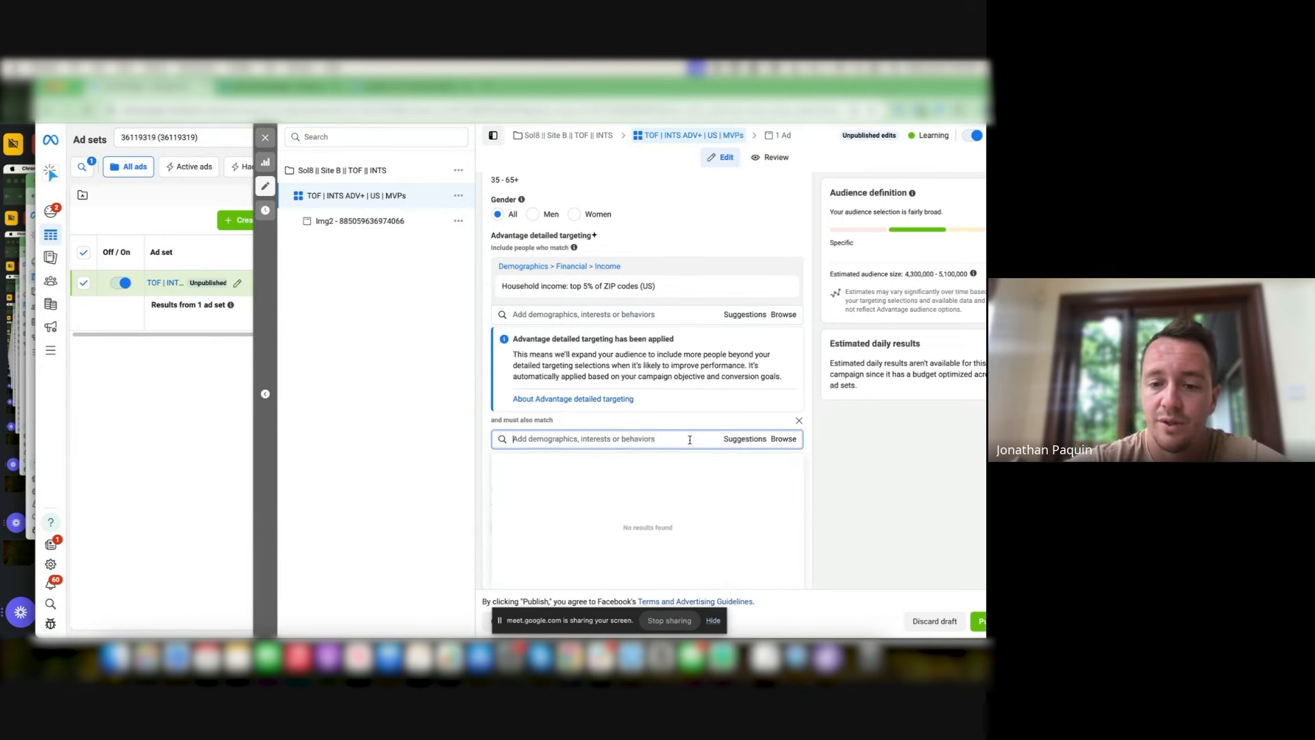
text(wealth mana)
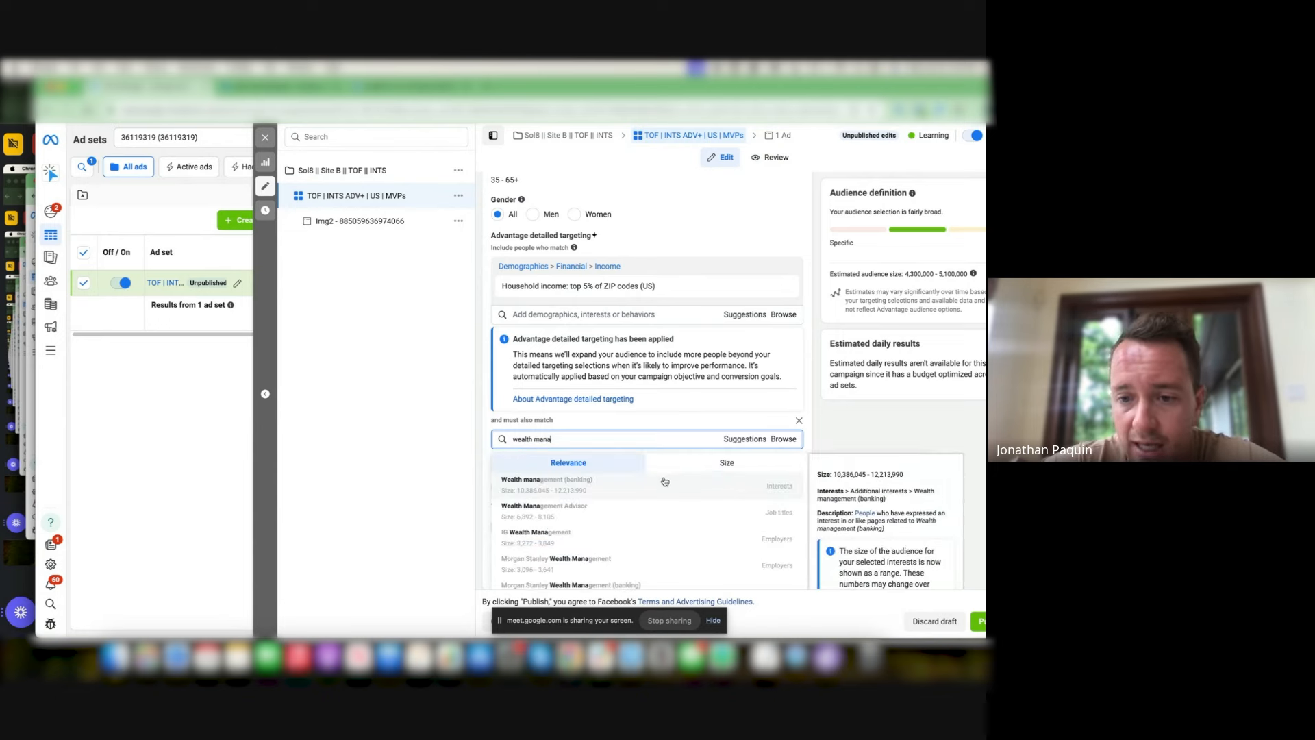
click(665, 482)
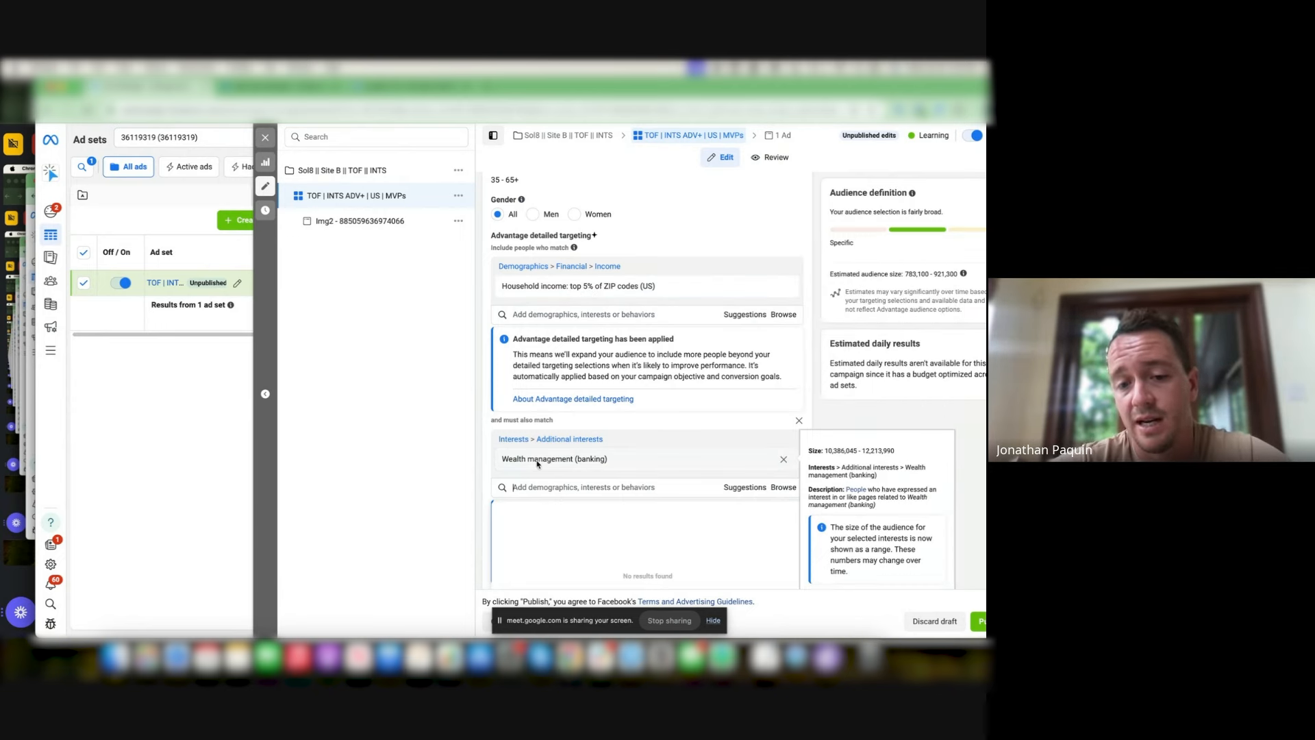
scroll(698, 472, down, 1)
click(914, 445)
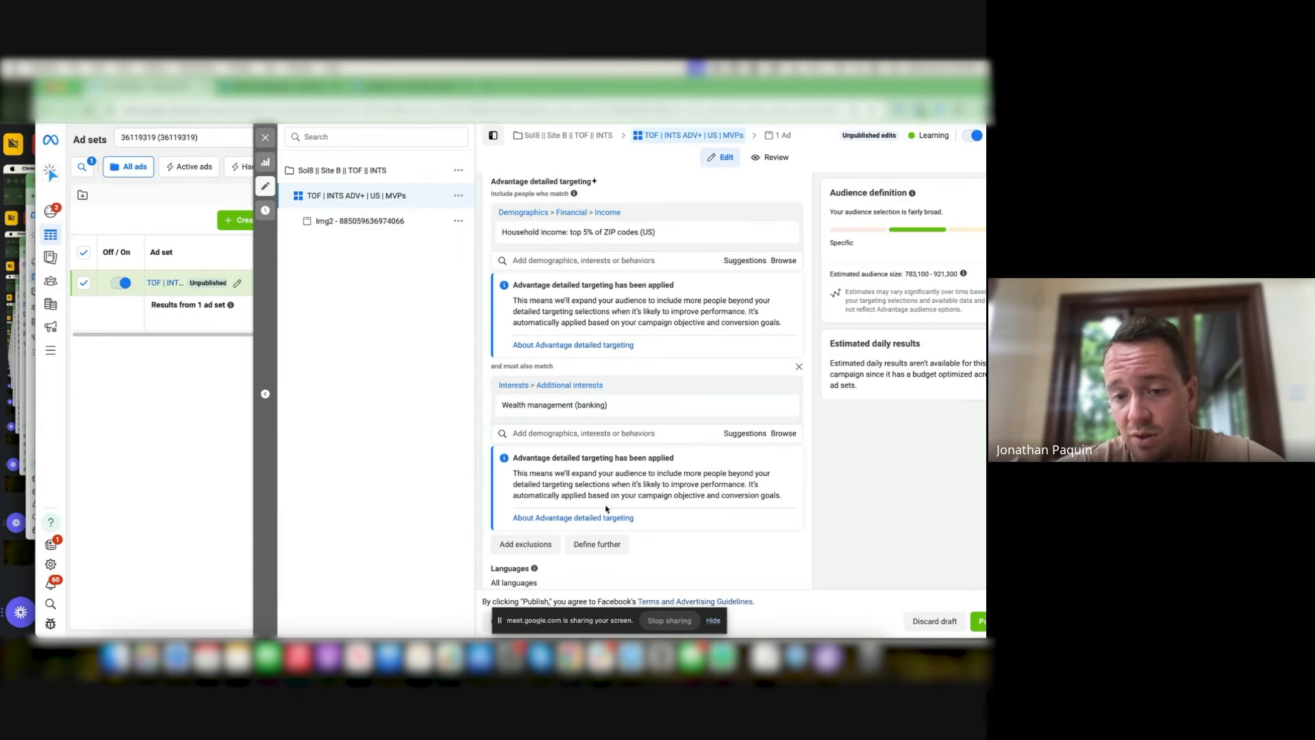
- Define the audience further with a second must-also-match layer containing the Wood carving (crafts) interest from the suggestions
scroll(603, 509, down, 1)
click(619, 517)
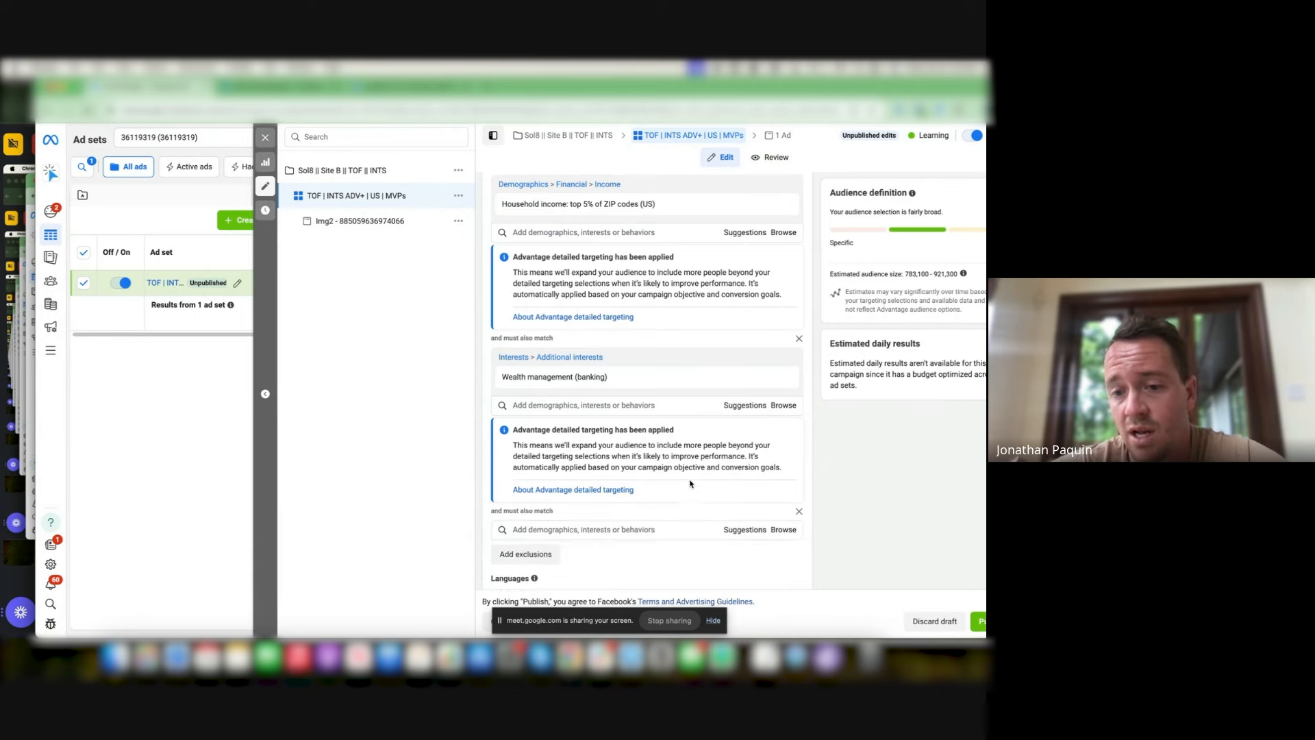
scroll(690, 482, down, 3)
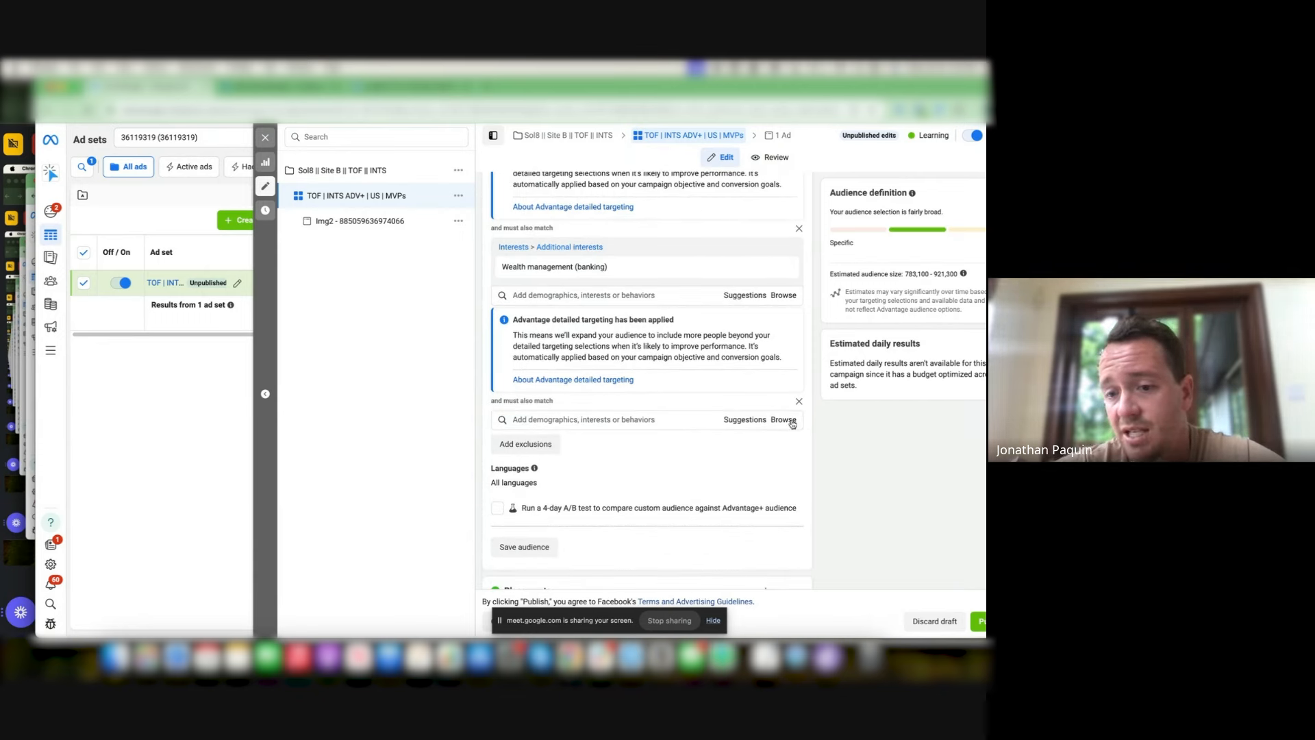
click(750, 423)
scroll(726, 480, down, 2)
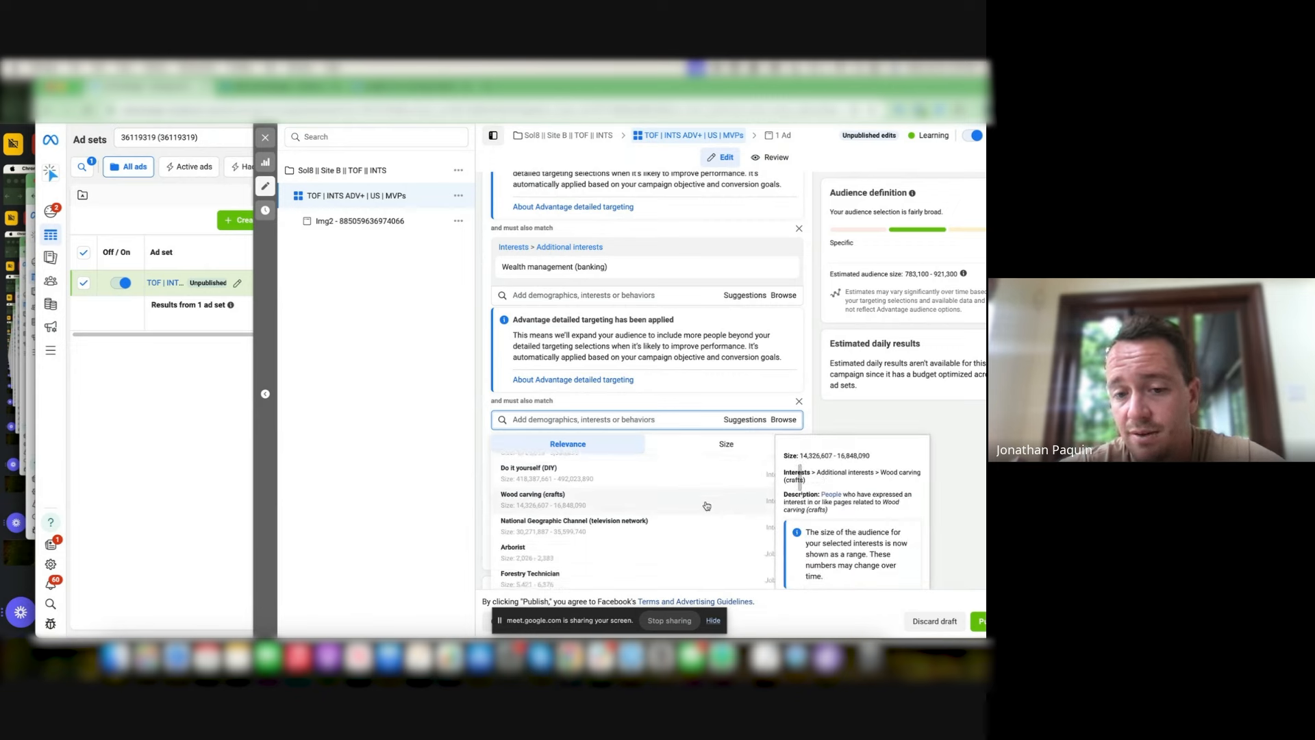
click(707, 505)
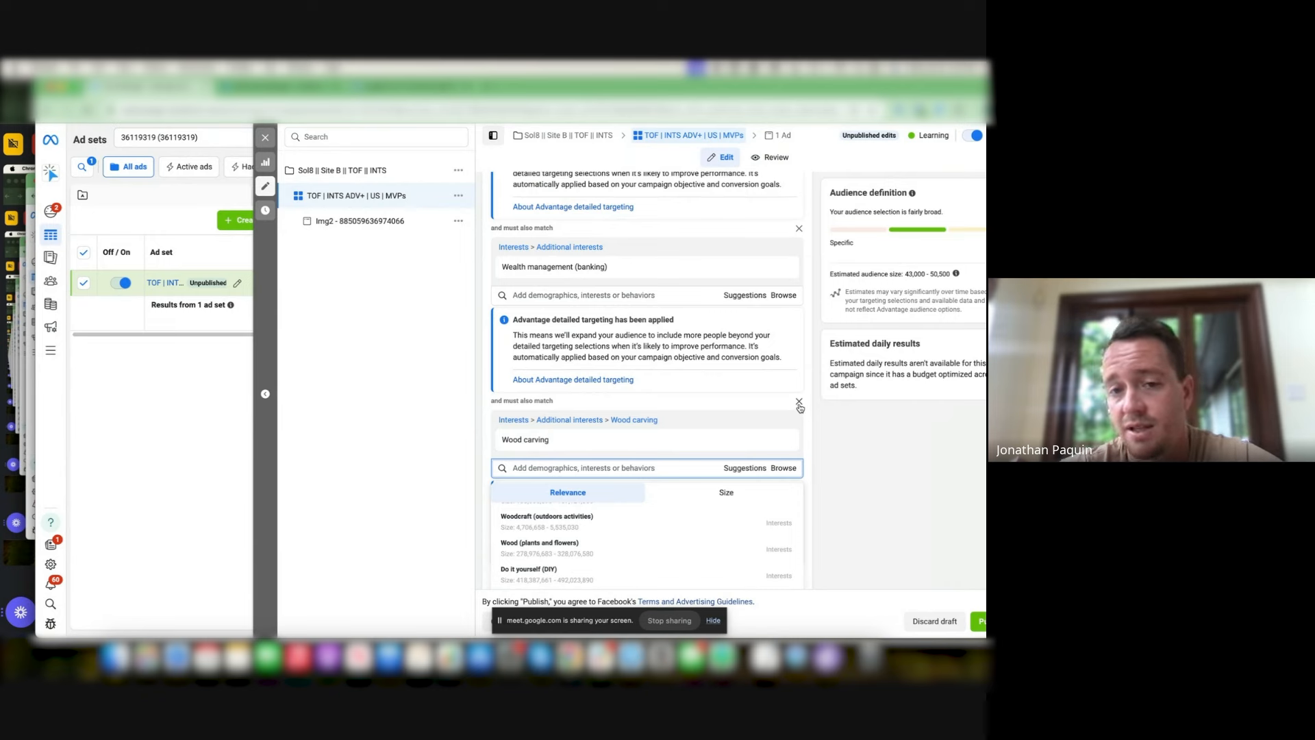
- Remove the Wood carving layer and the Wealth management (banking) layer from the detailed targeting
click(799, 402)
scroll(775, 376, up, 2)
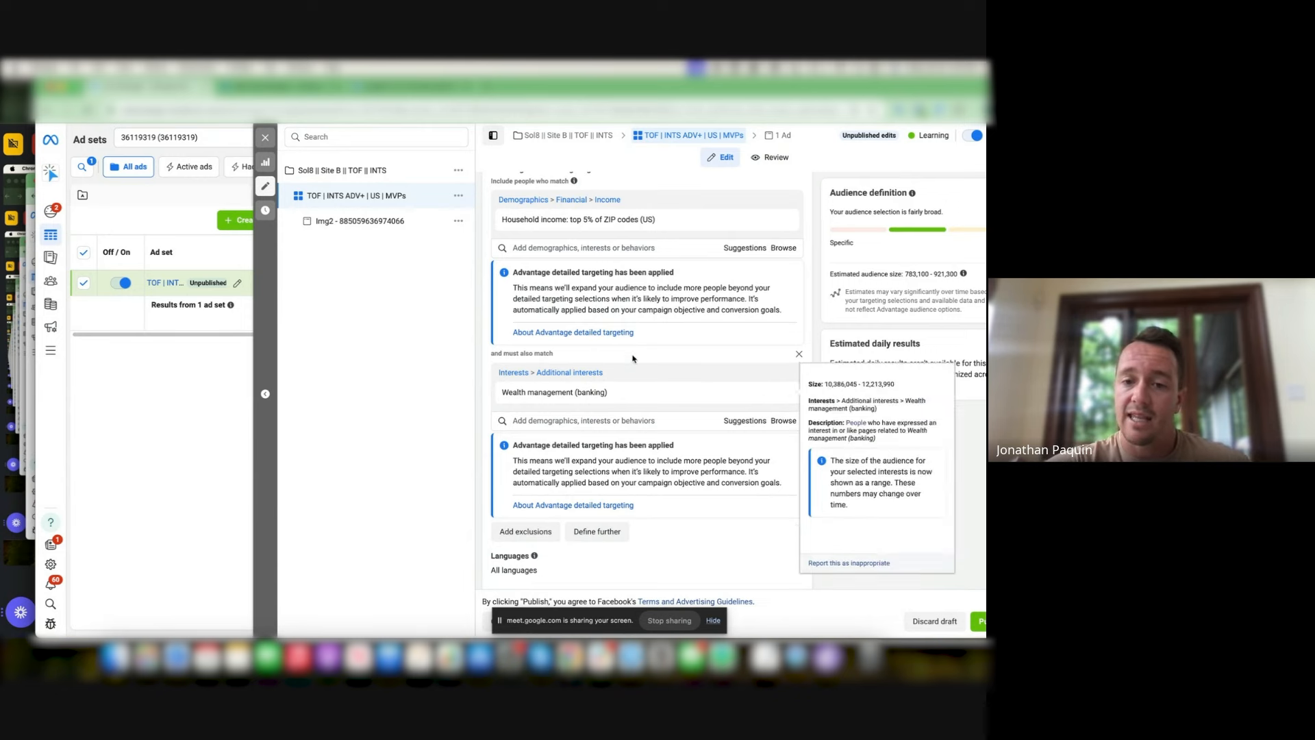
mouse_move(643, 217)
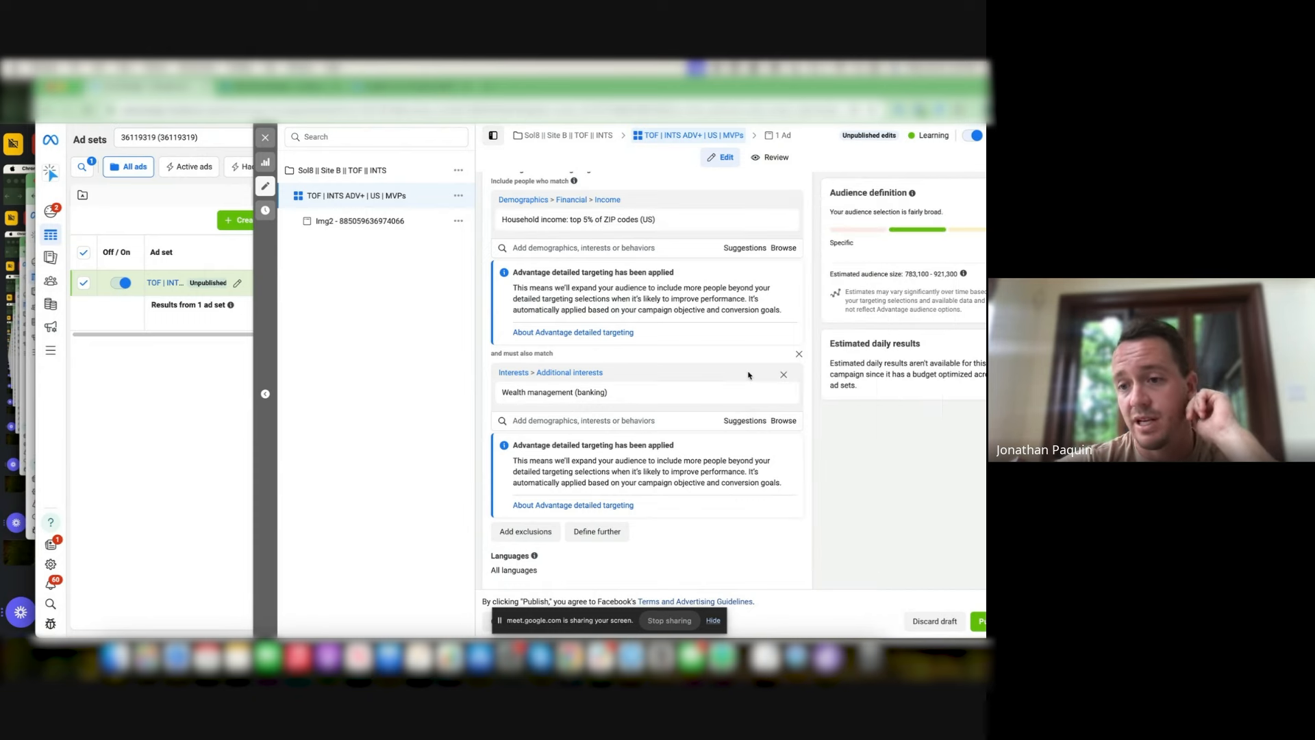
click(799, 355)
scroll(802, 356, up, 1)
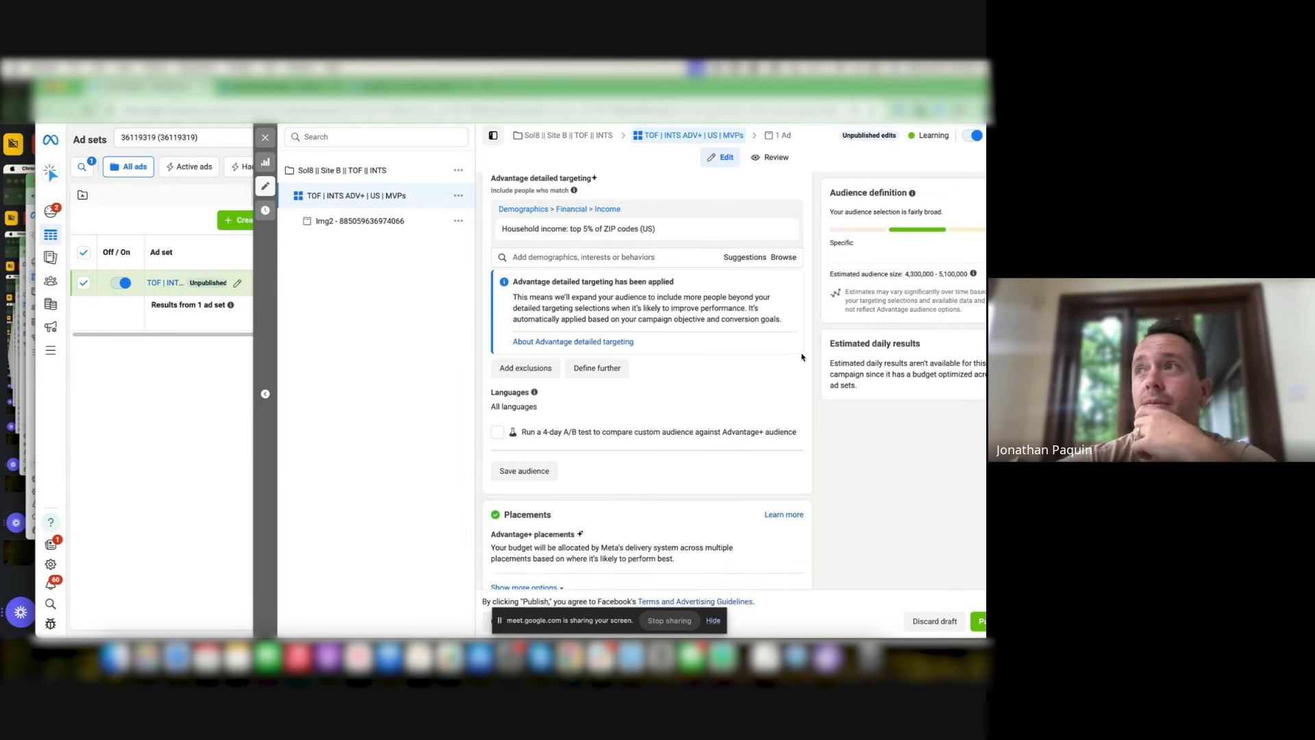
mouse_move(772, 269)
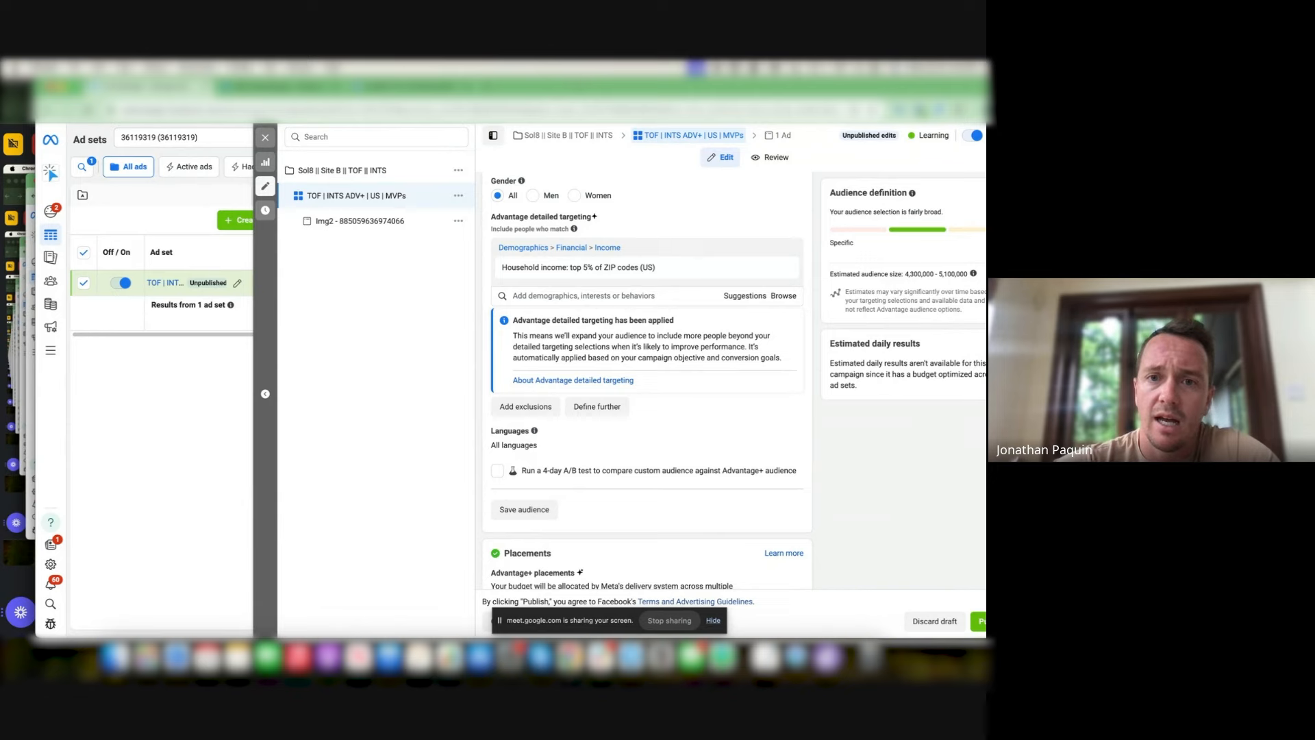
- Switch to the Meta Call - Audiences document in Google Docs and highlight "ADV+ option" and "Narrow option" under Interests
drag(658, 87, 671, 87)
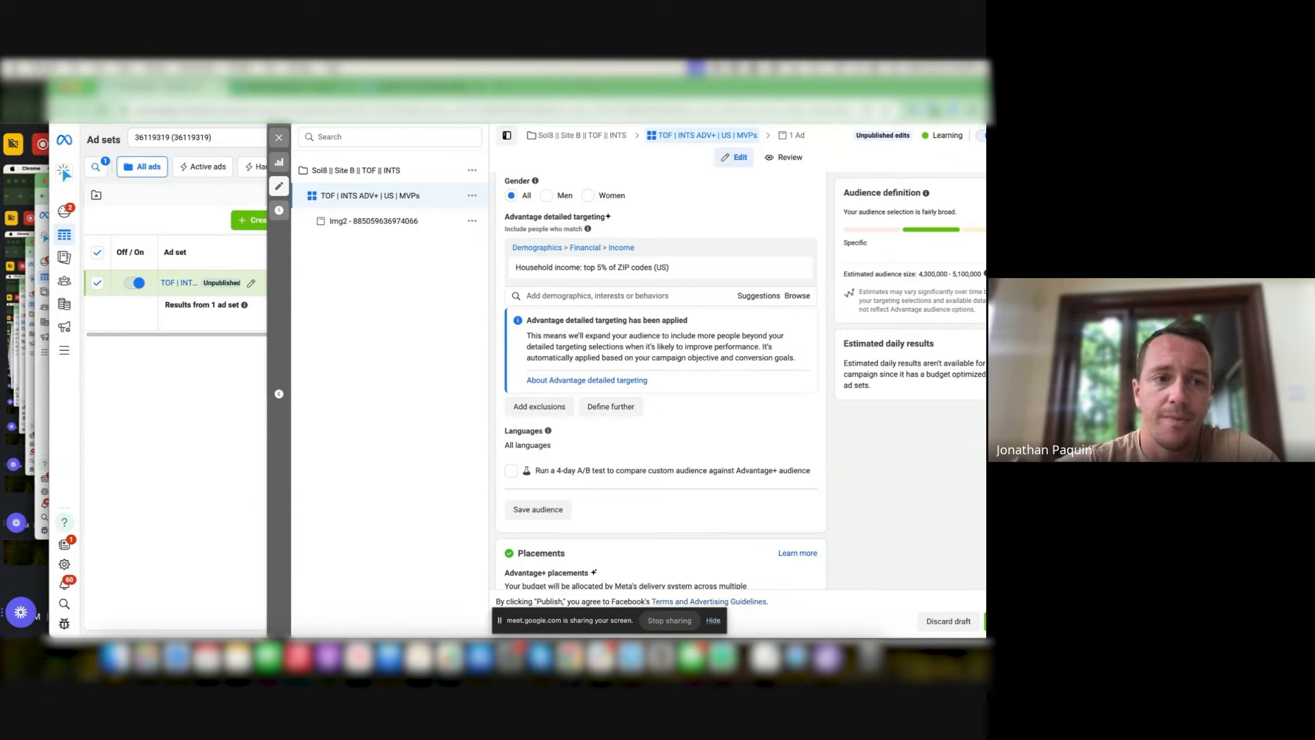
click(25, 231)
click(107, 89)
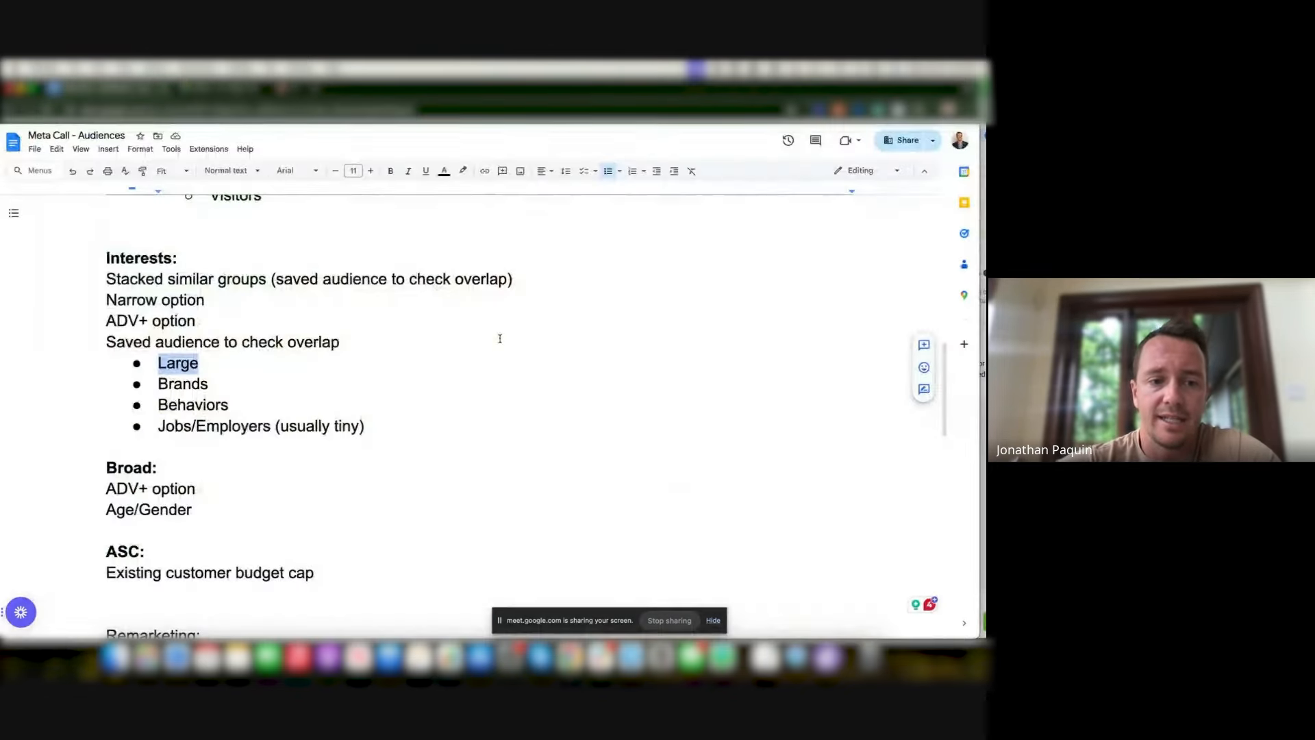
scroll(499, 338, down, 2)
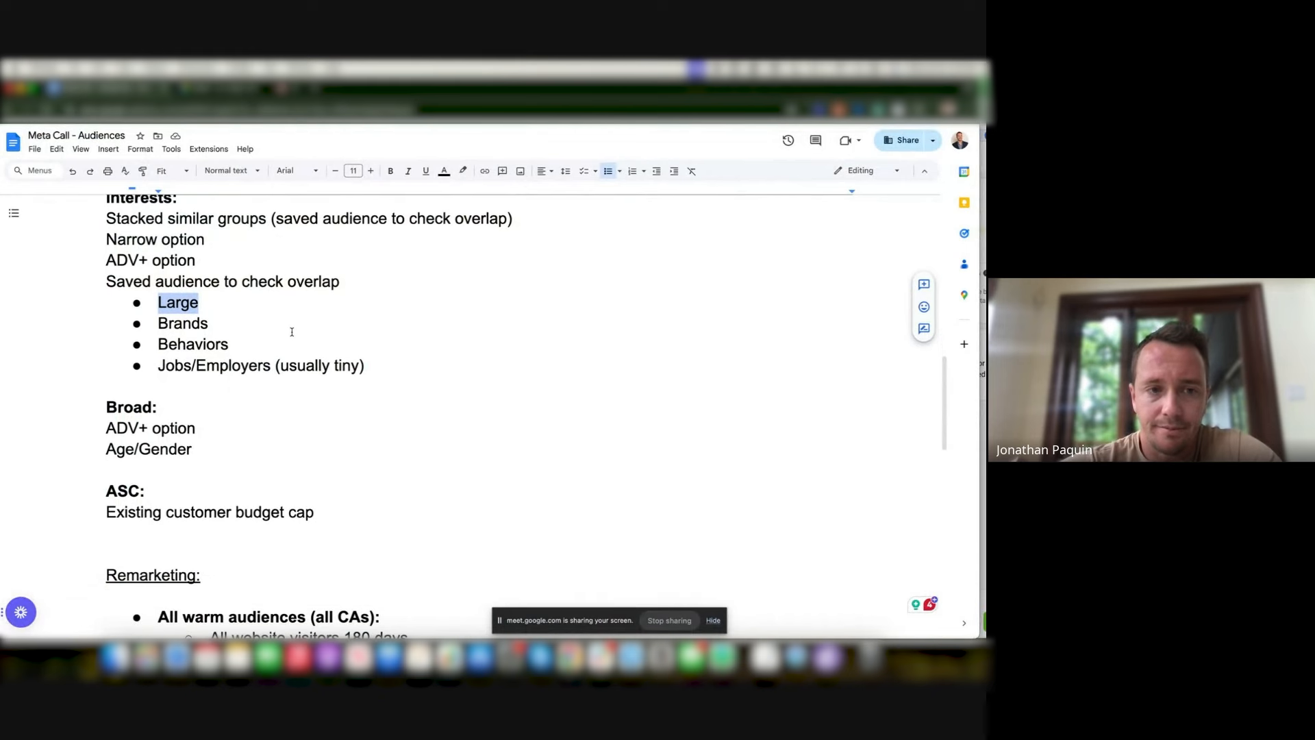
drag(208, 254, 83, 261)
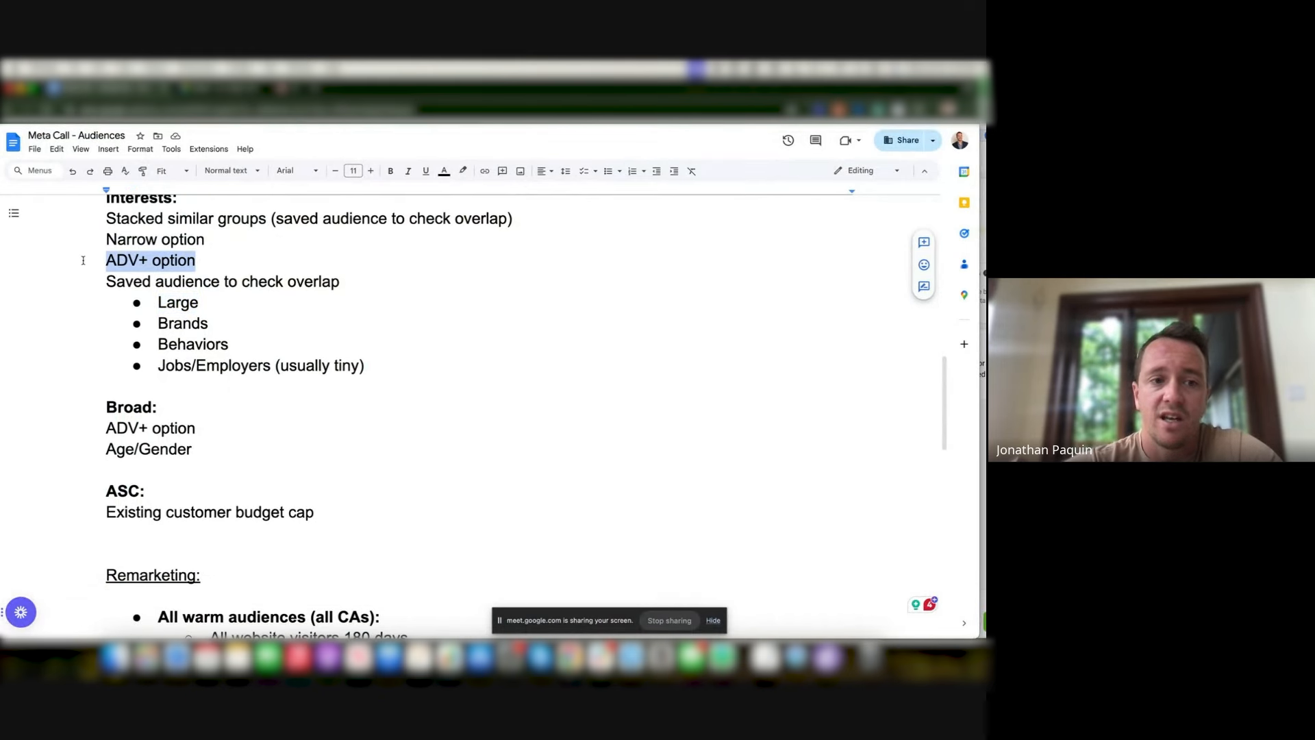
drag(202, 243, 89, 248)
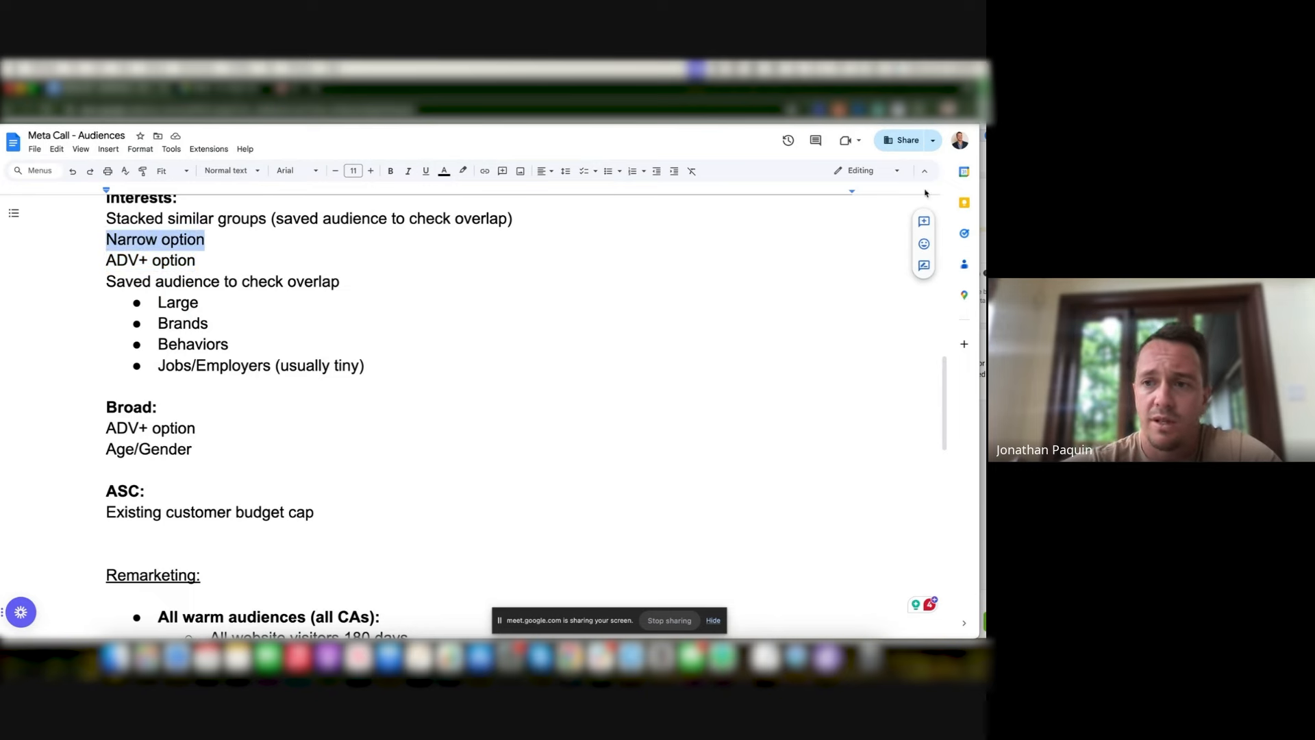
- Return to the ad set in Ads Manager and examine the Advantage+ audience recommendation, highlighting its cost-per-result percentage
click(984, 240)
scroll(639, 368, up, 4)
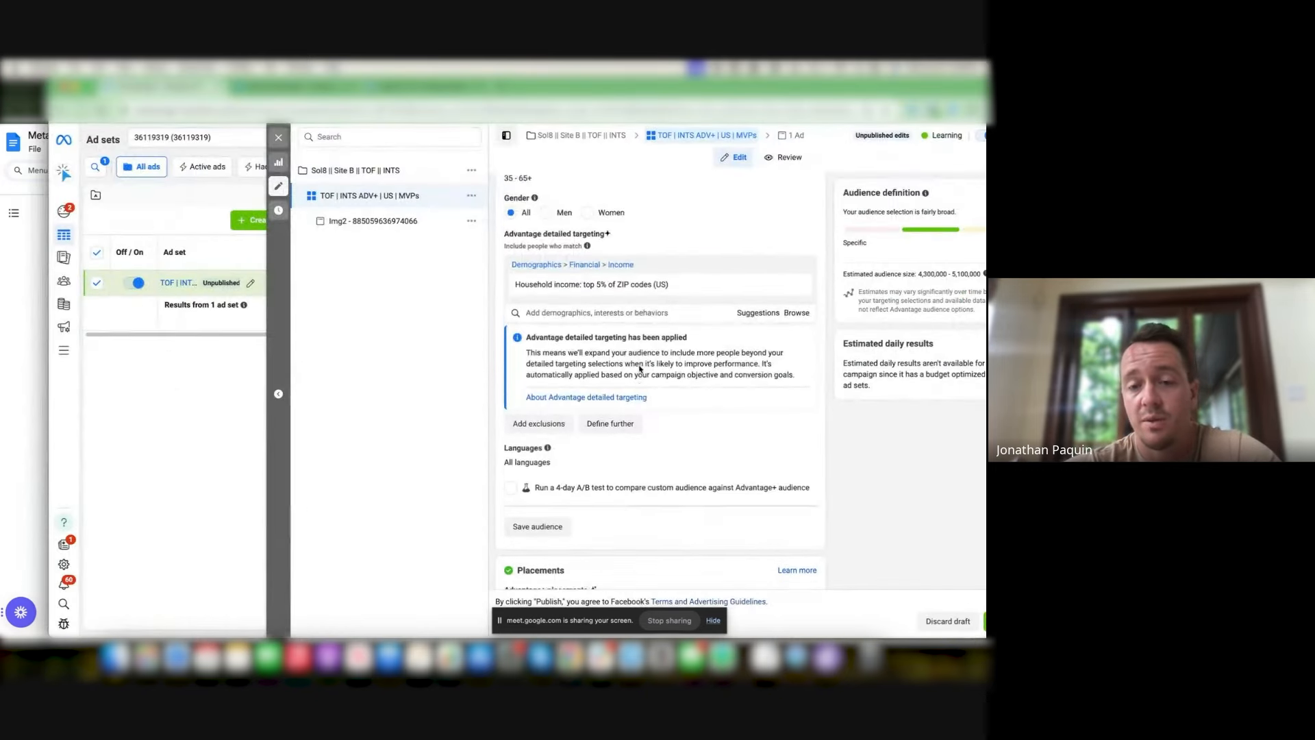
scroll(640, 368, up, 3)
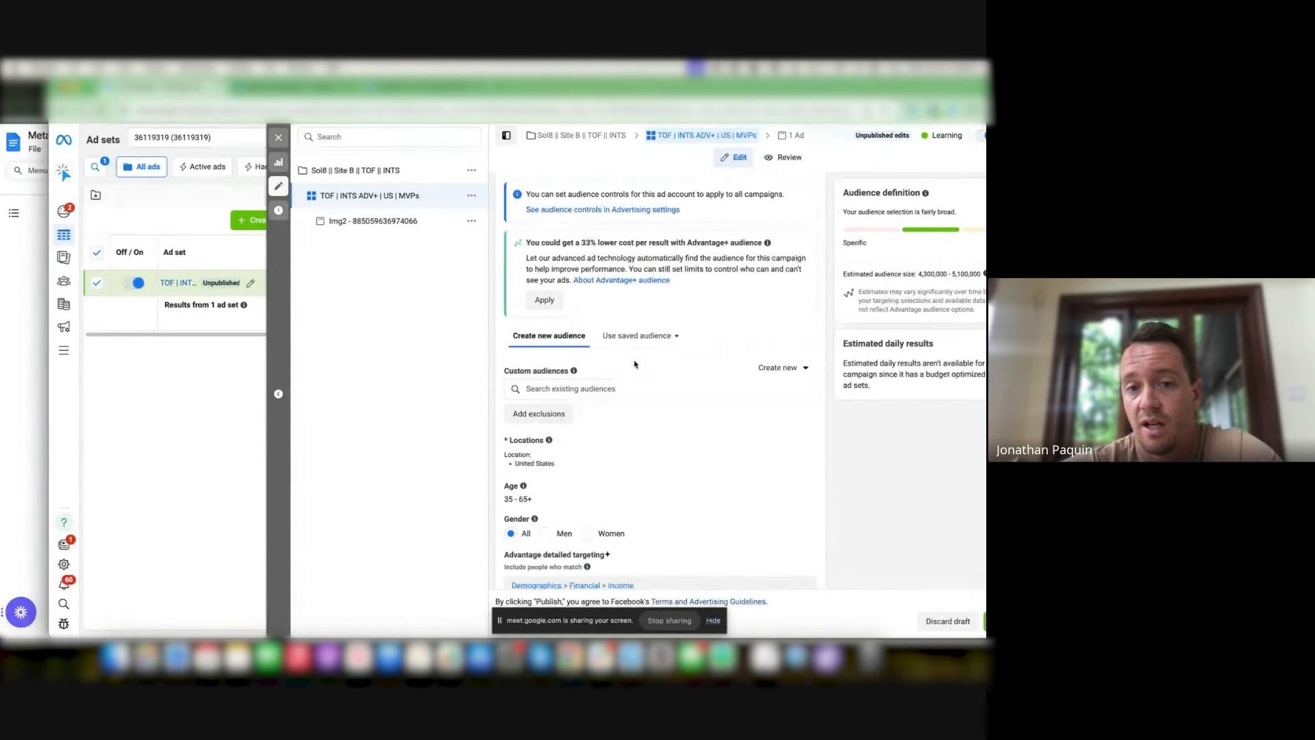
drag(579, 242, 599, 242)
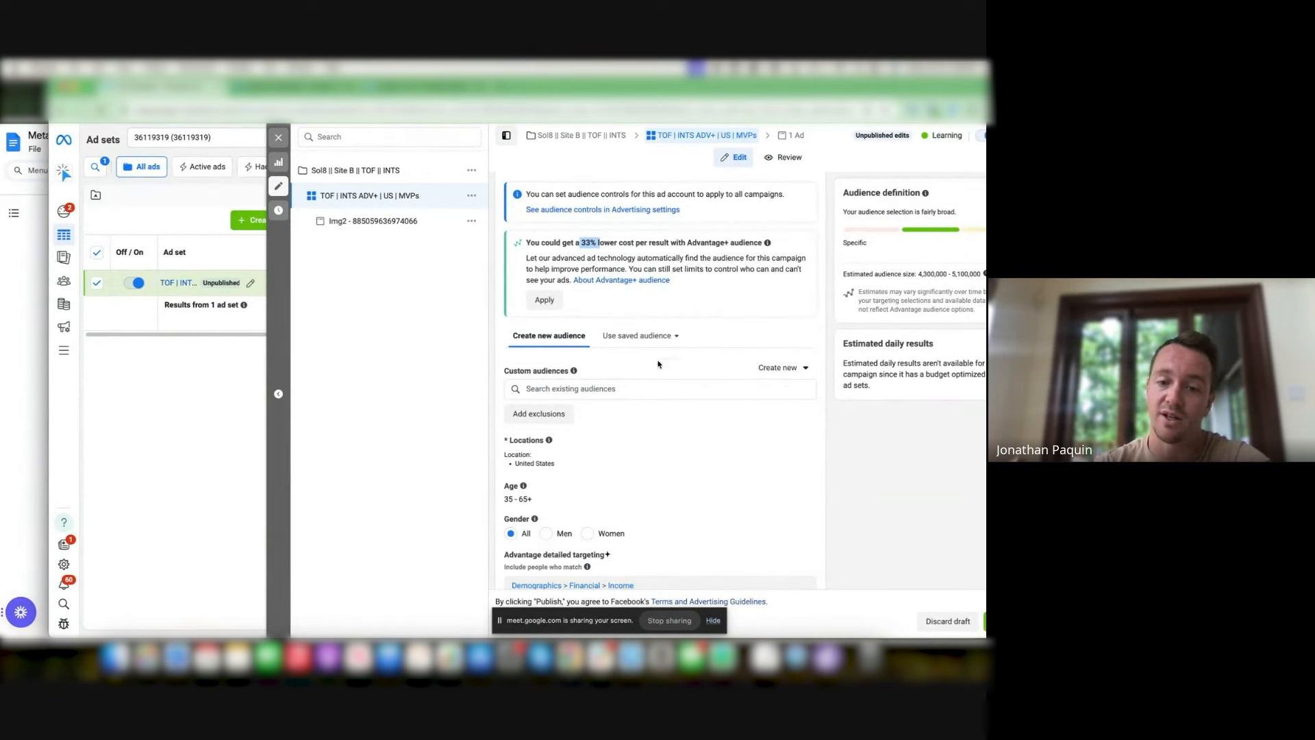
scroll(651, 395, down, 1)
scroll(650, 395, down, 1)
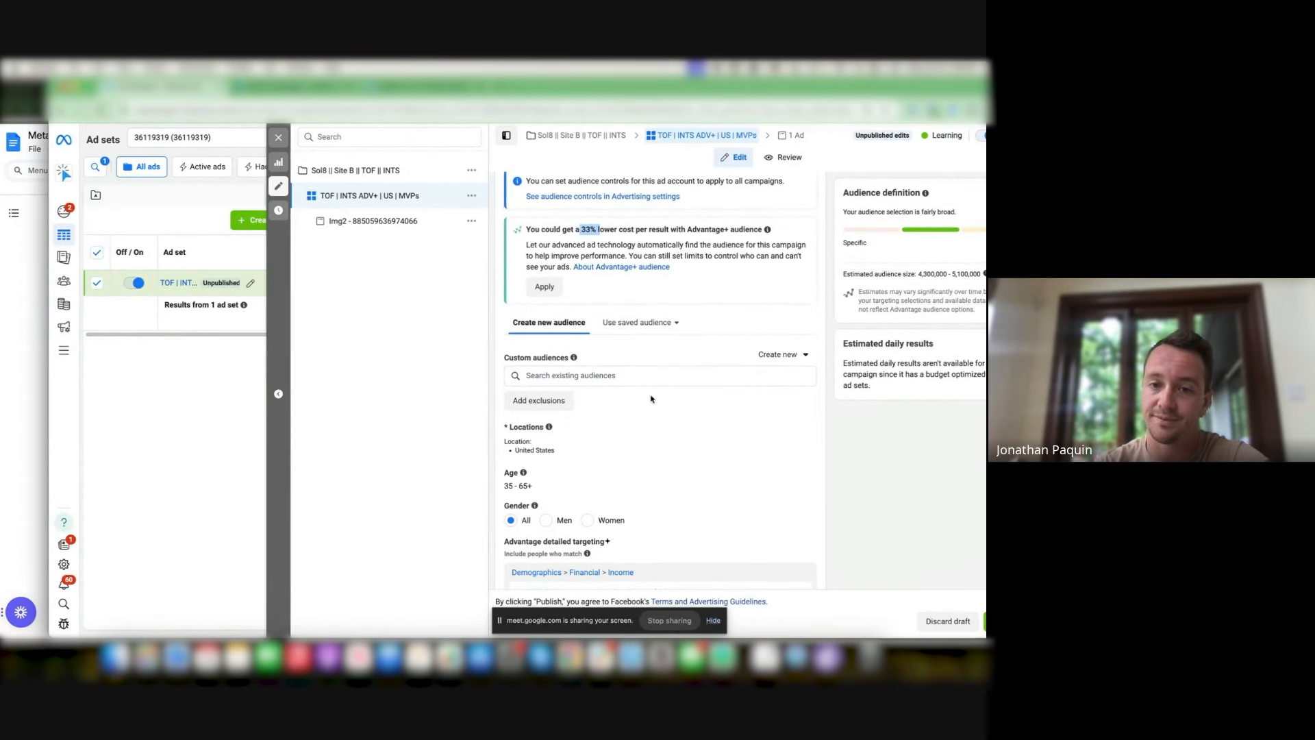
- Apply the Advantage+ audience recommendation to the ad set and open its age range for editing
click(545, 287)
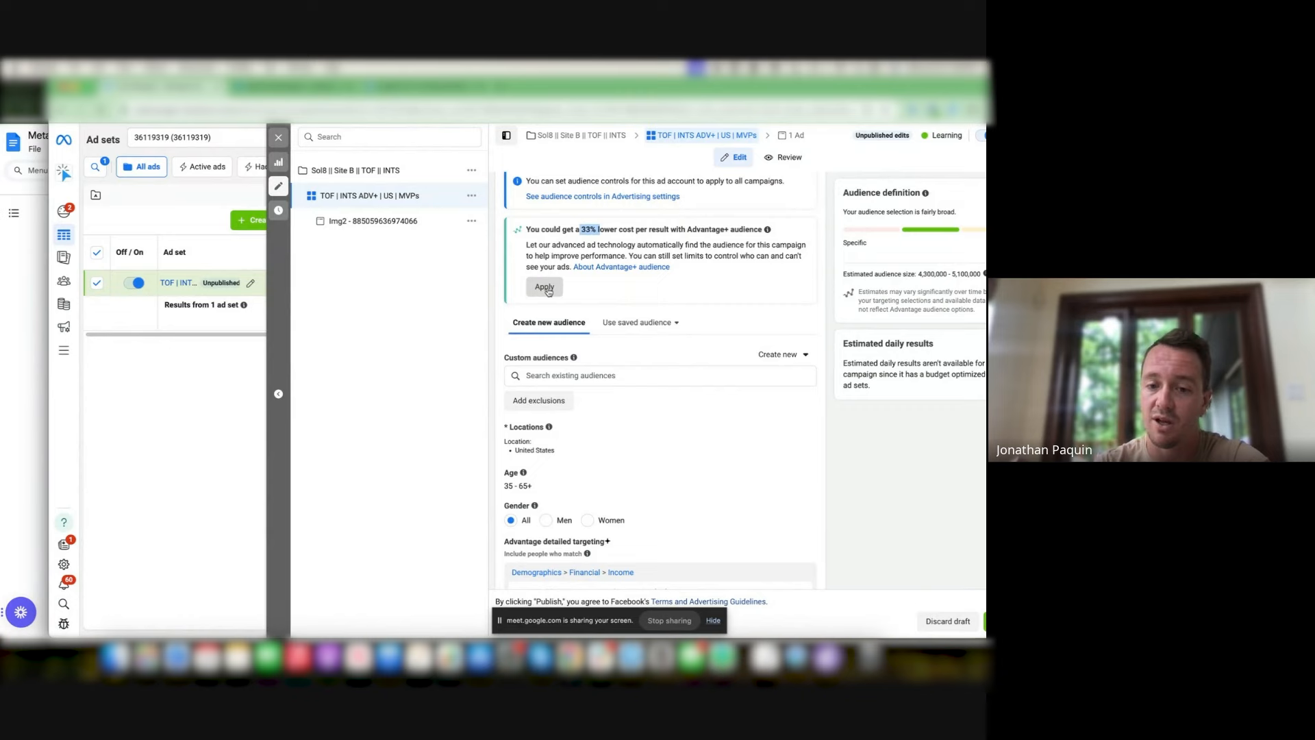
scroll(687, 426, down, 3)
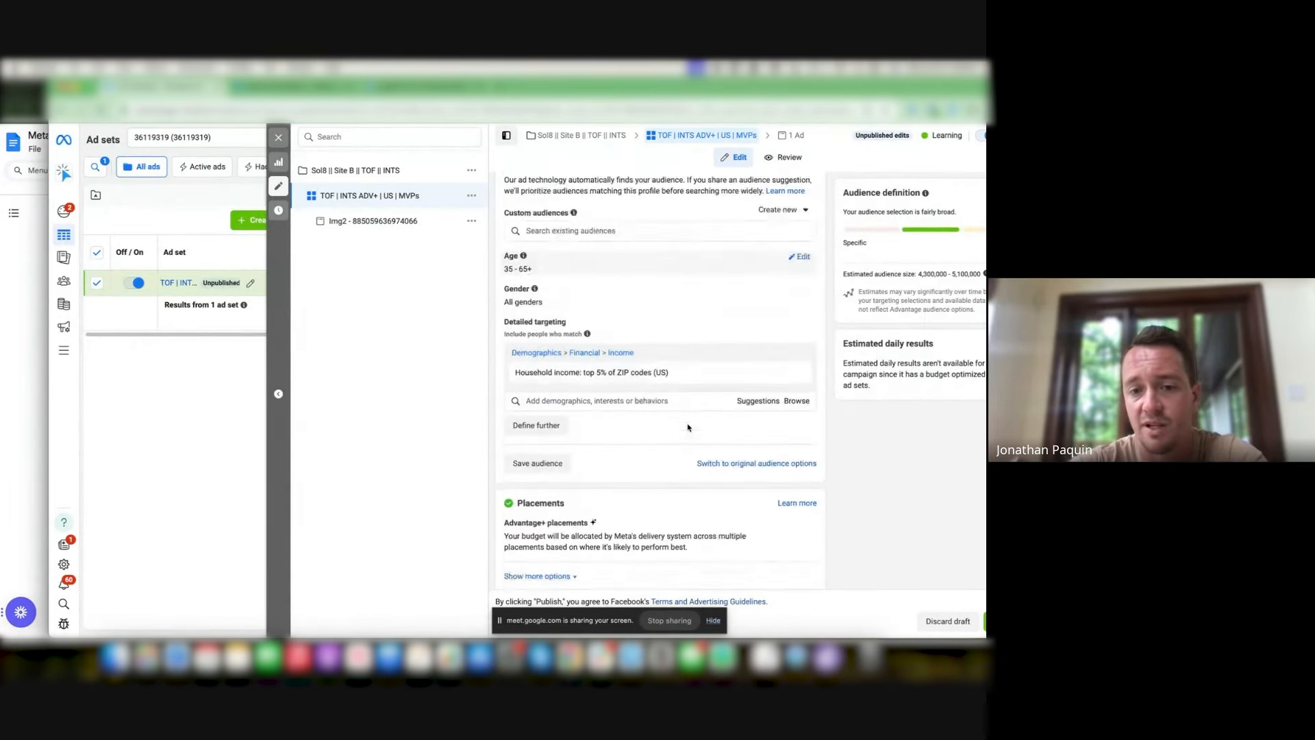
click(801, 247)
mouse_move(535, 283)
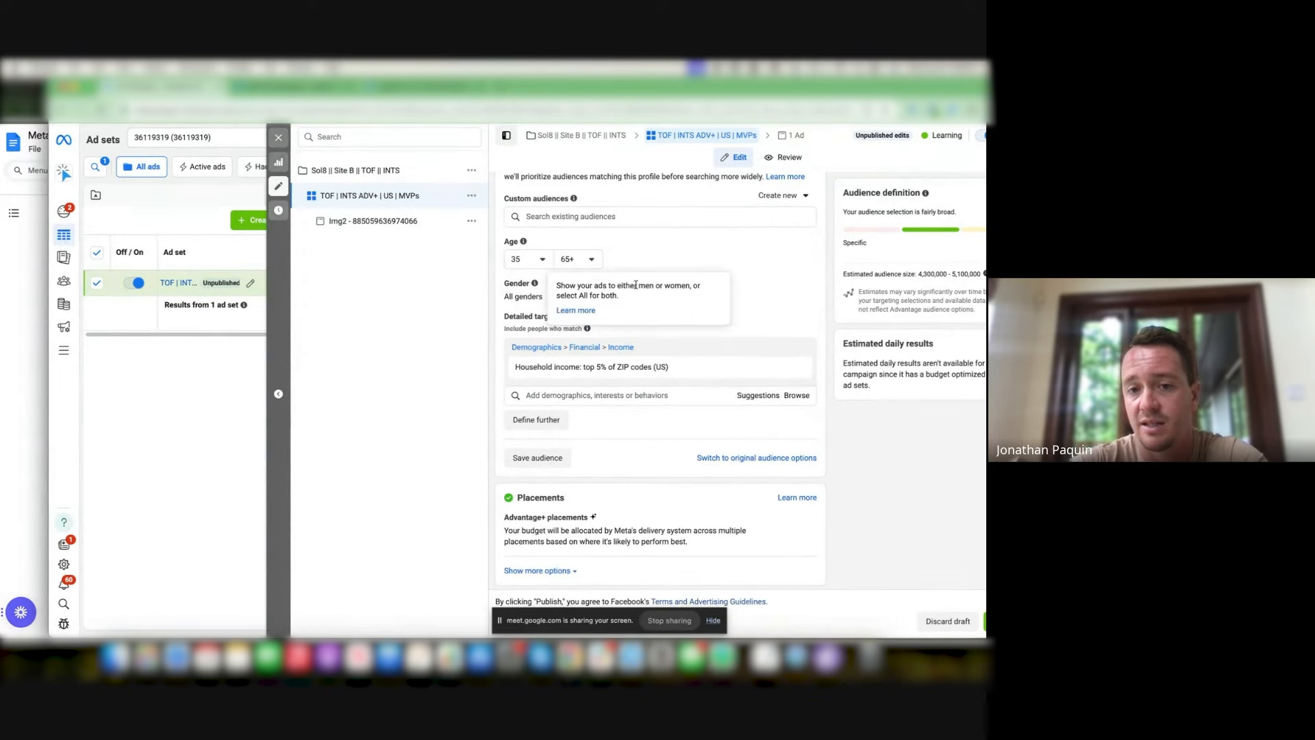
scroll(797, 314, up, 1)
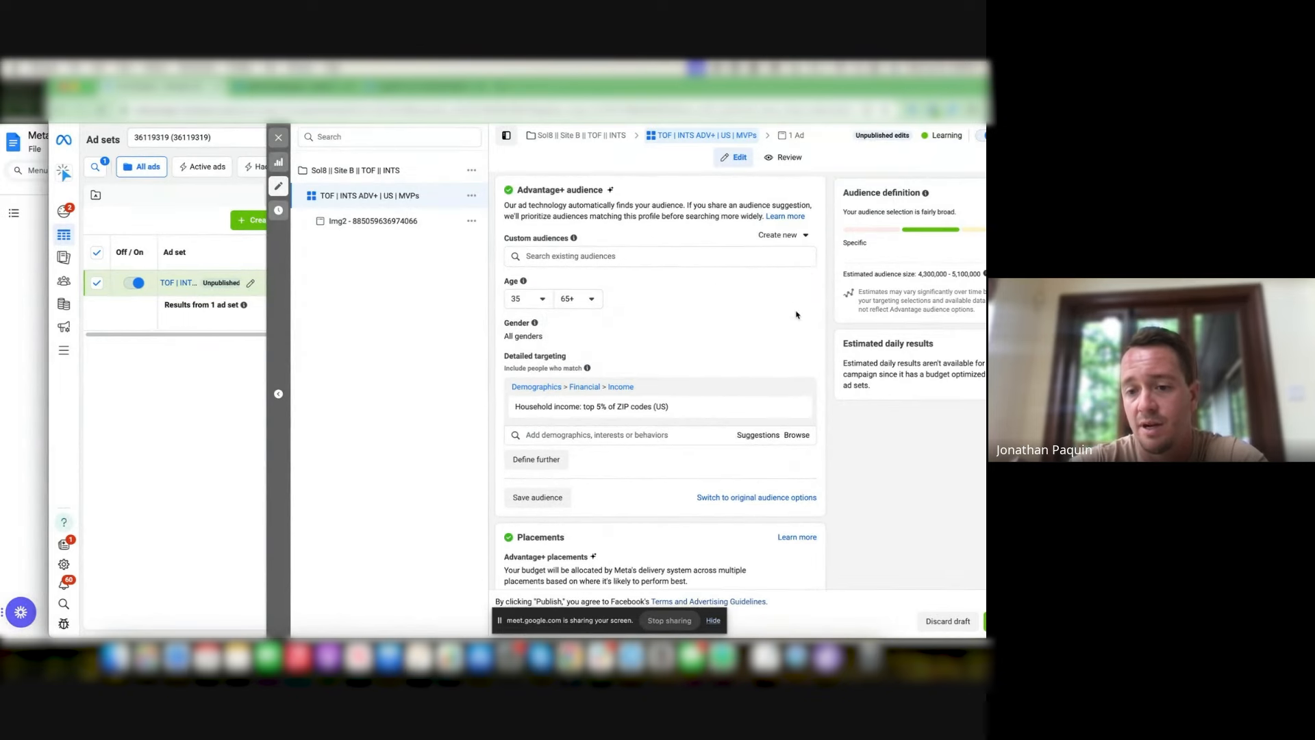
- Switch the ad set back to the original audience options
click(753, 499)
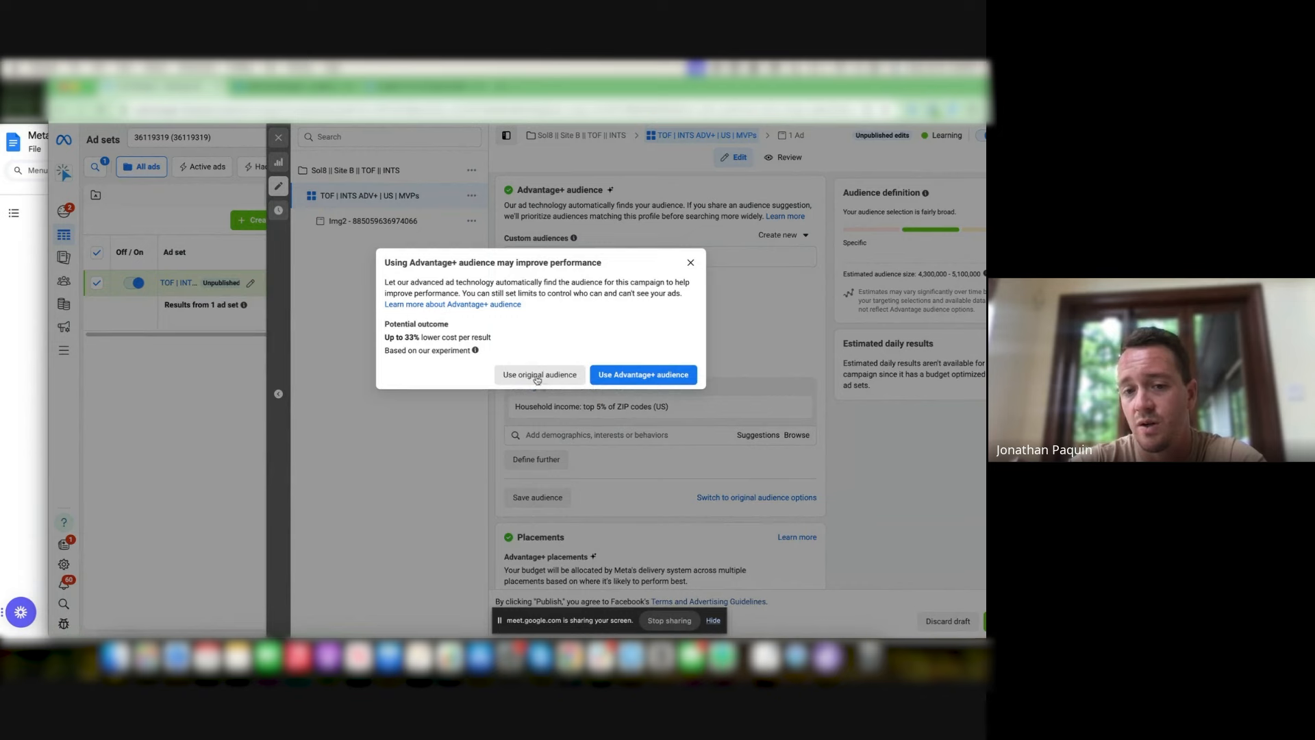
click(537, 376)
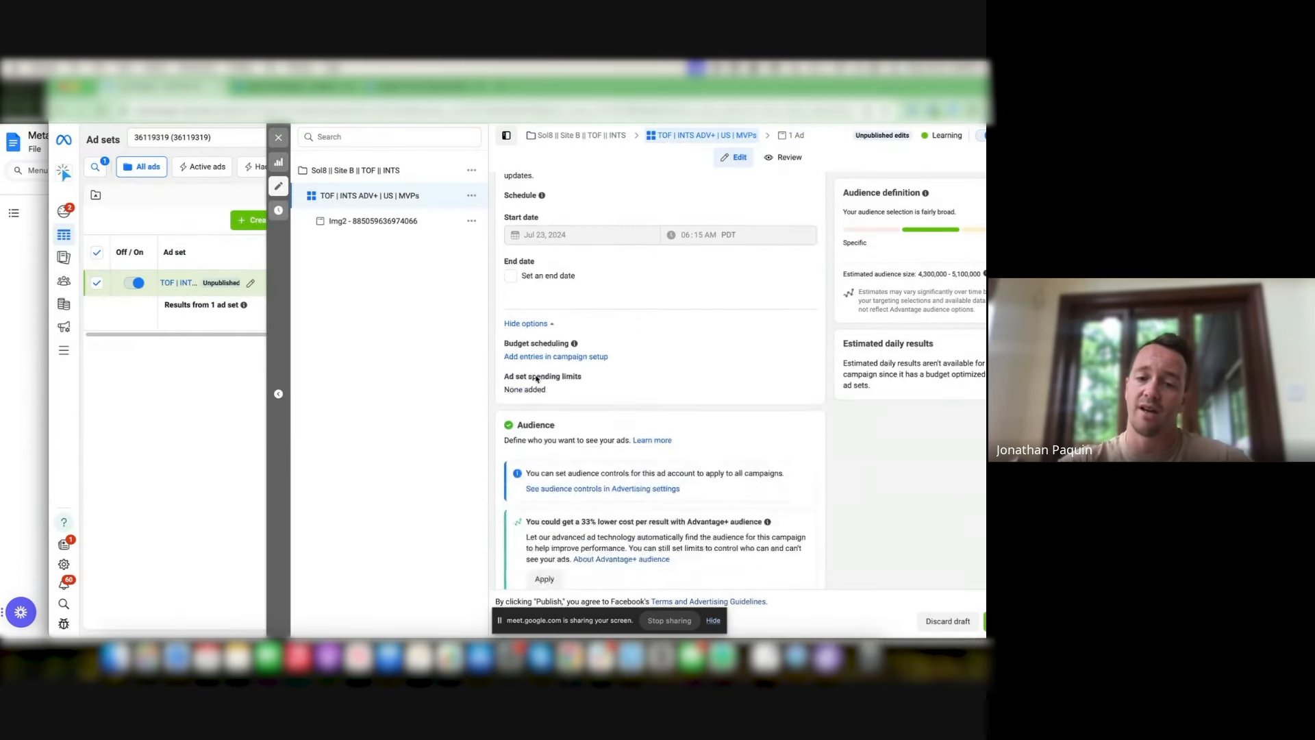
scroll(582, 370, down, 5)
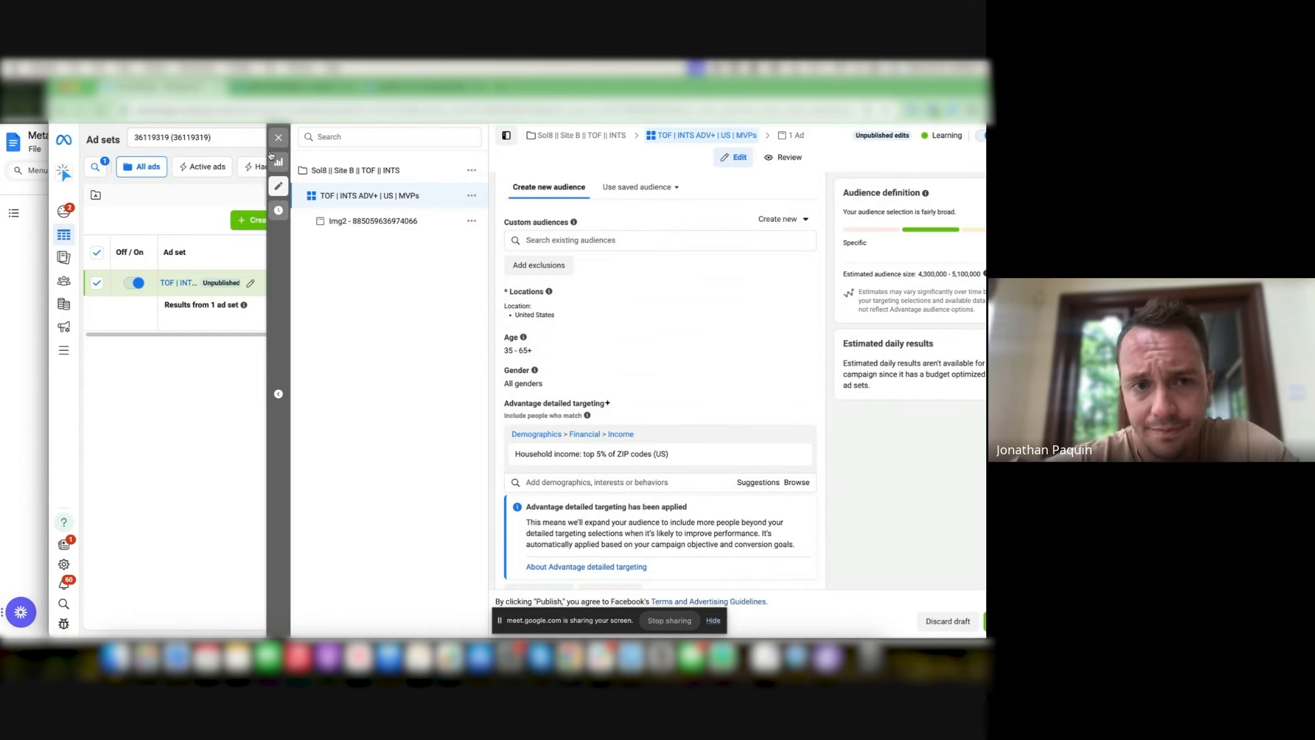
- Remove Household income: top 5% of ZIP codes (US) from the ad set's detailed targeting
scroll(685, 436, up, 1)
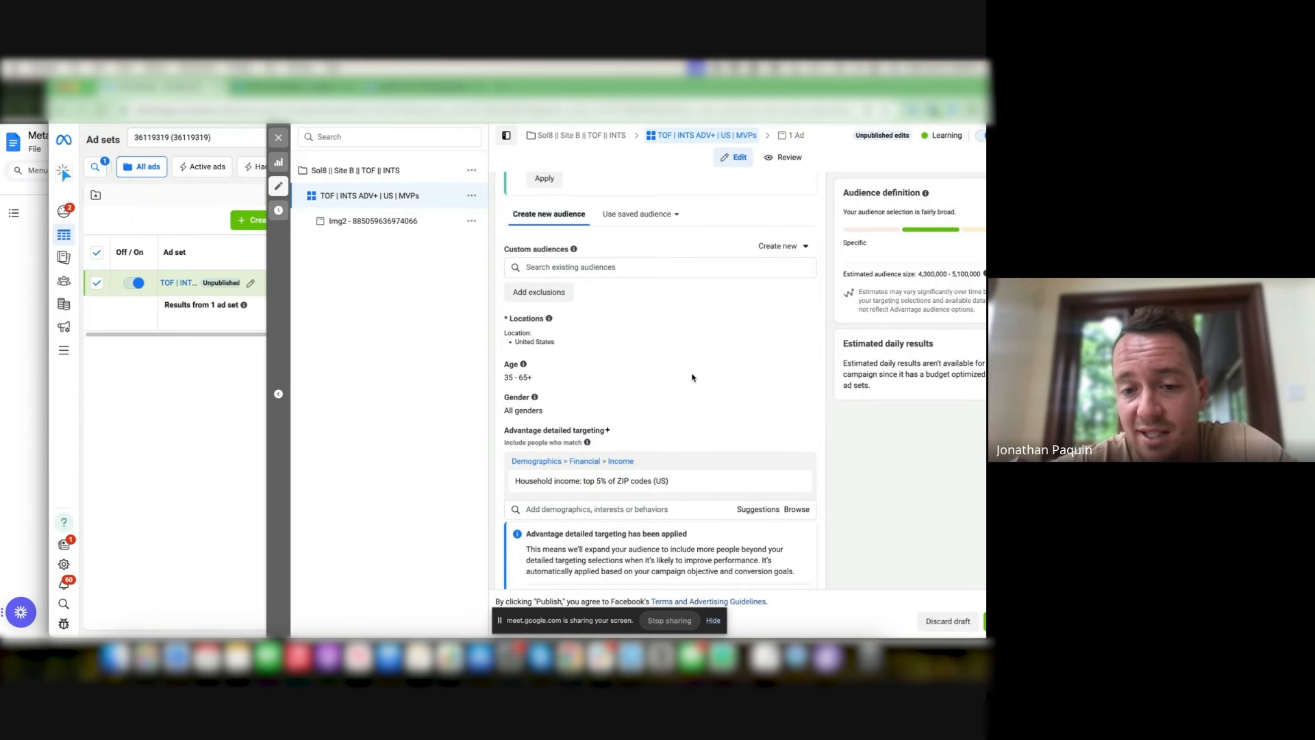
mouse_move(683, 487)
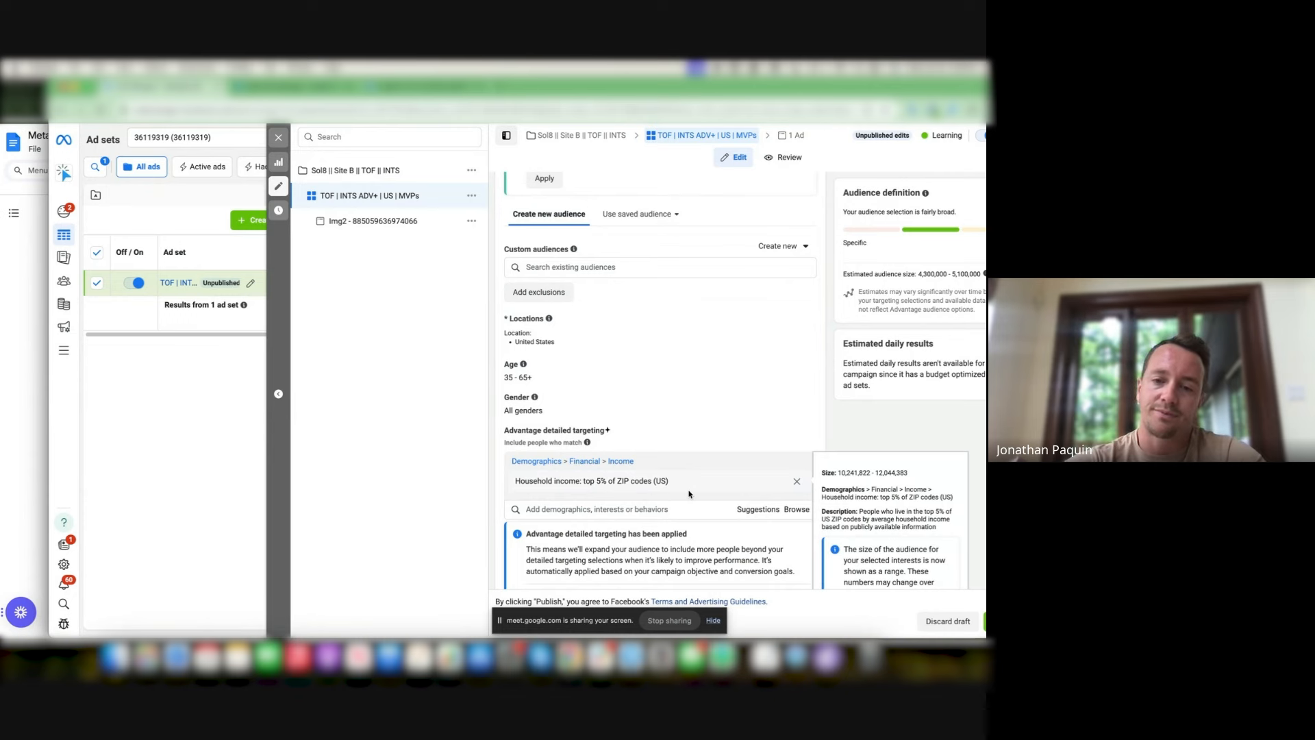
scroll(688, 493, down, 3)
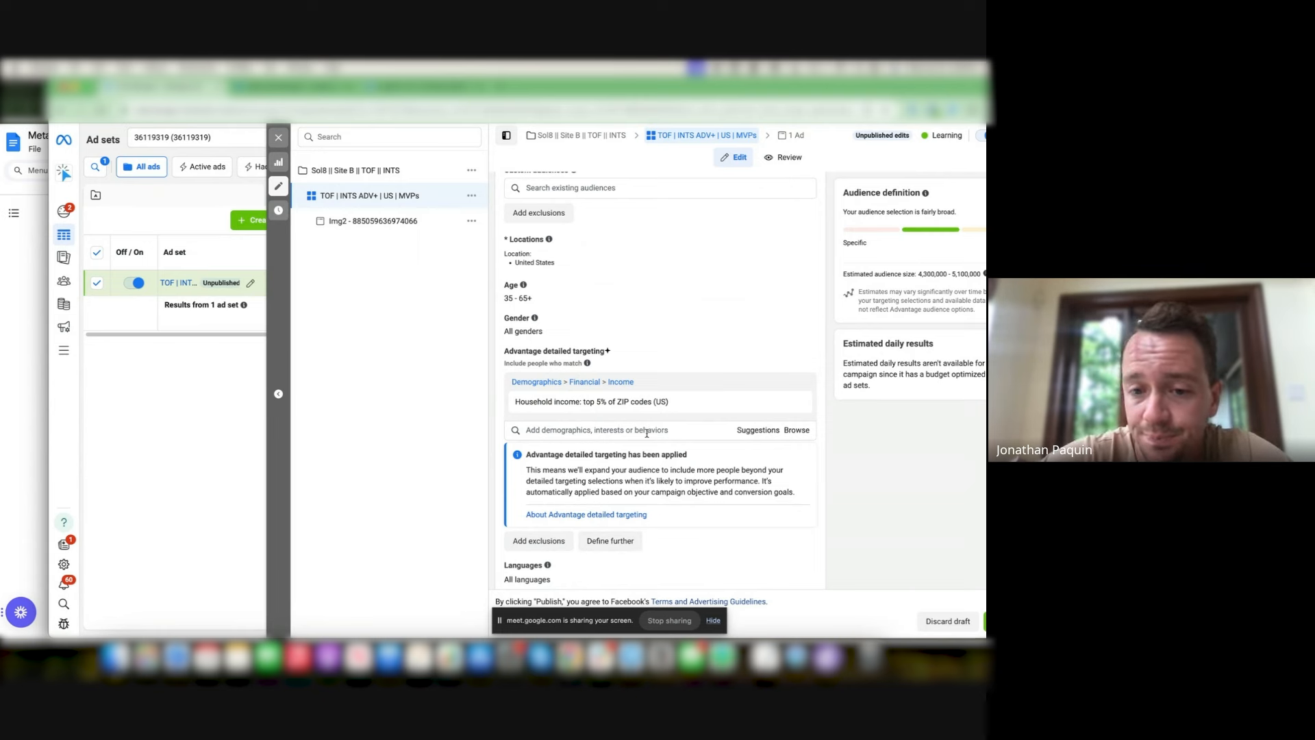
mouse_move(646, 415)
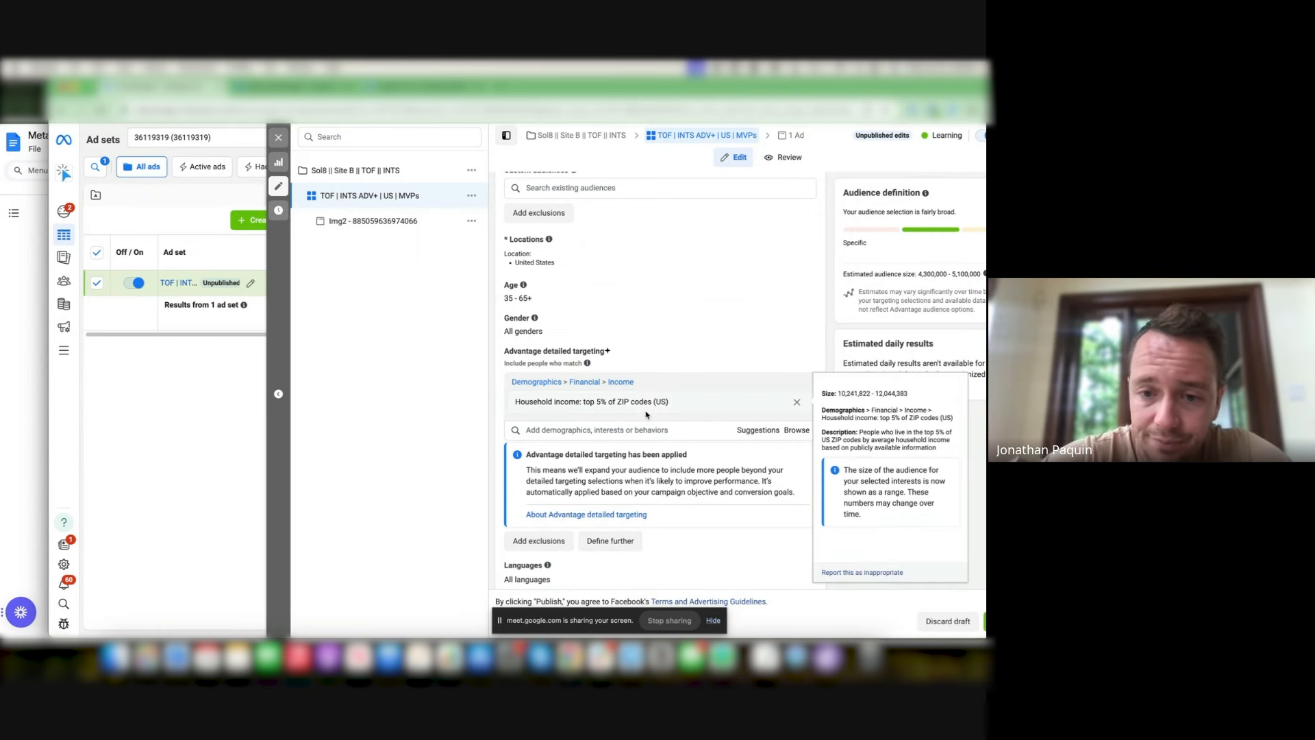
click(798, 404)
- Switch to the Meta Call - Audiences document in Google Docs and review the Interests notes
click(27, 360)
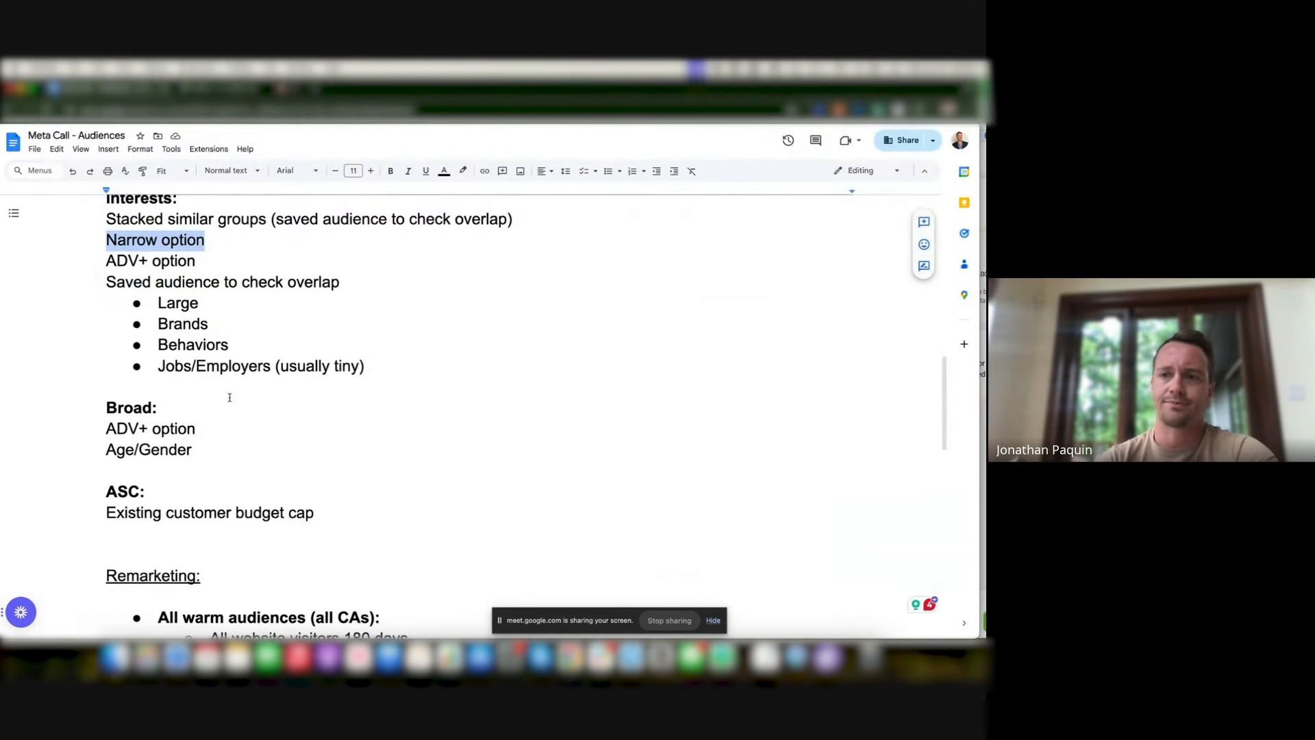
scroll(229, 398, up, 2)
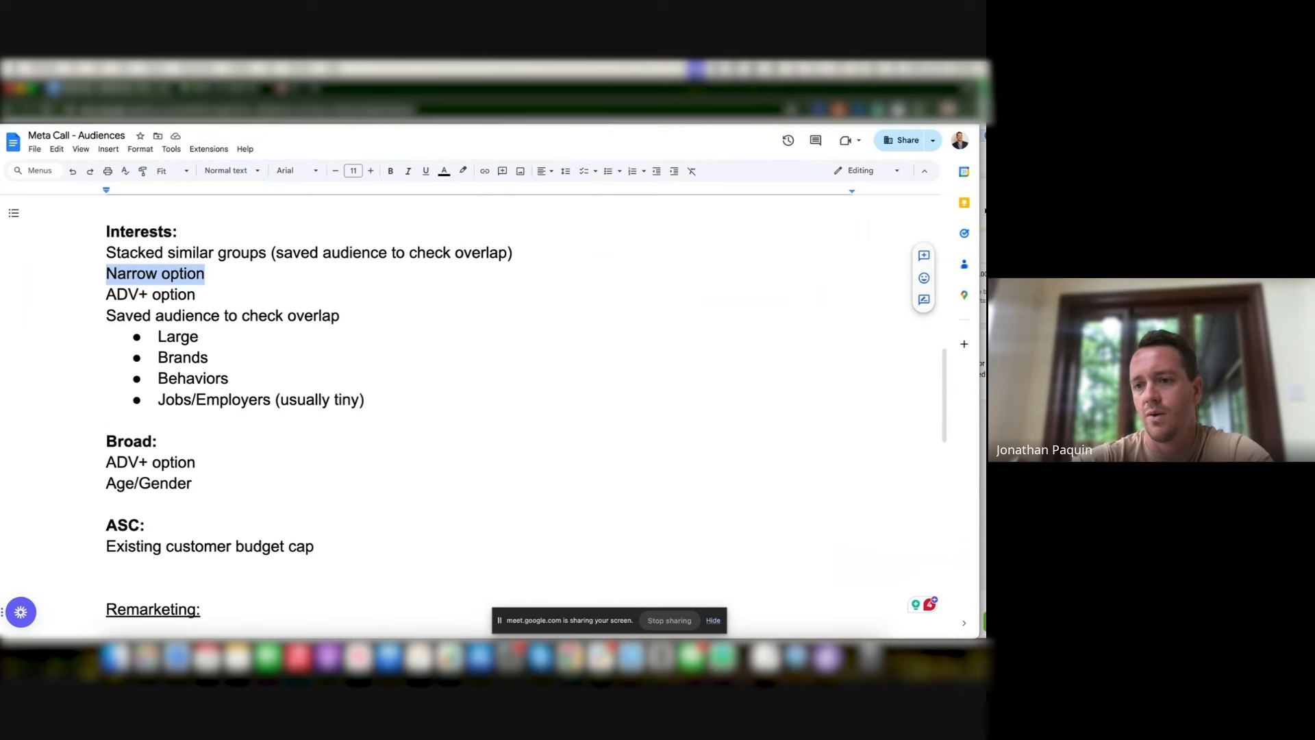
- Switch to Meta Ads Manager and set the ad set's minimum age to 18
click(984, 211)
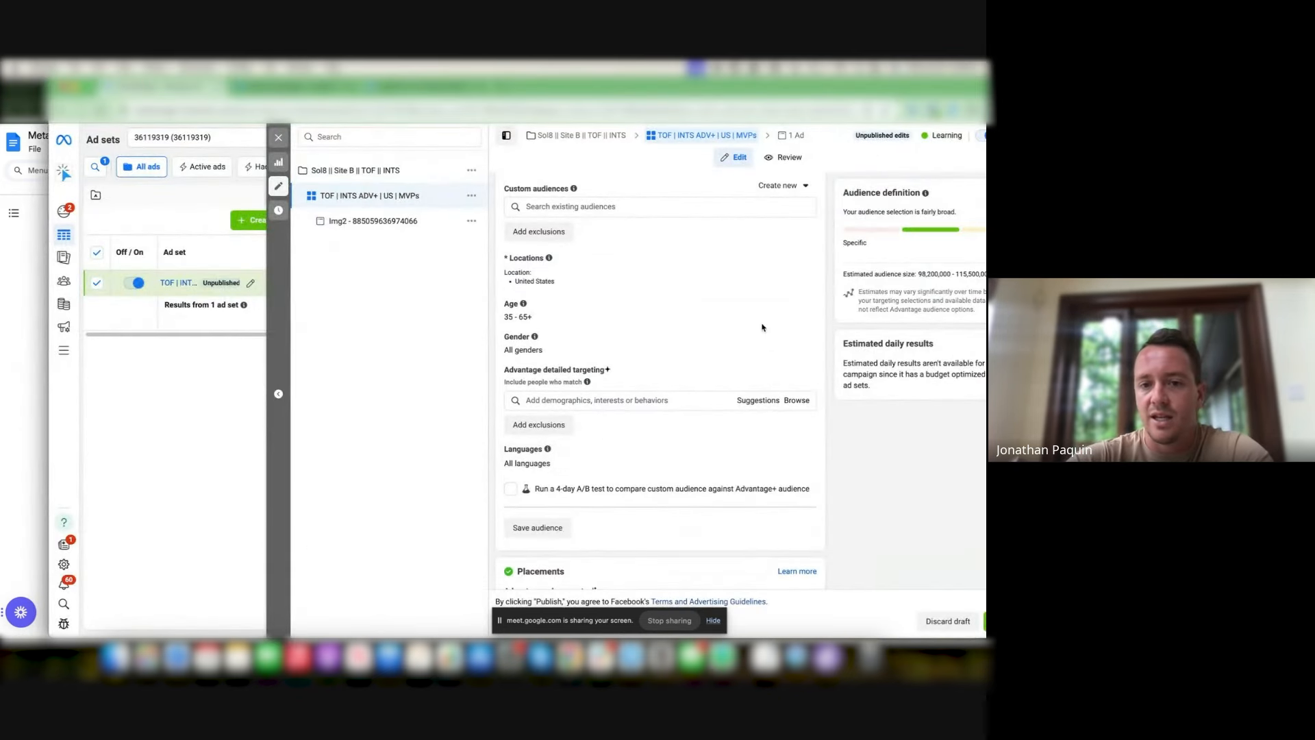
click(805, 313)
click(515, 322)
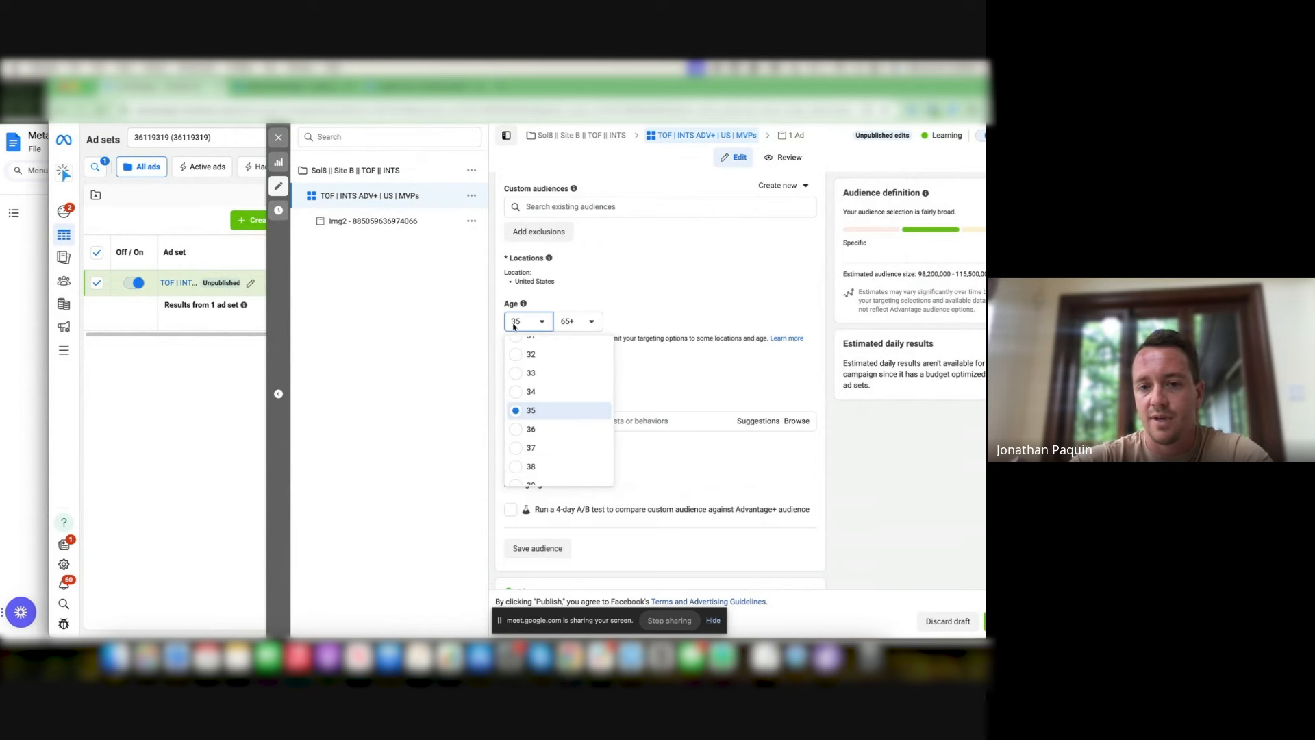
scroll(544, 374, up, 5)
scroll(550, 370, up, 2)
click(551, 354)
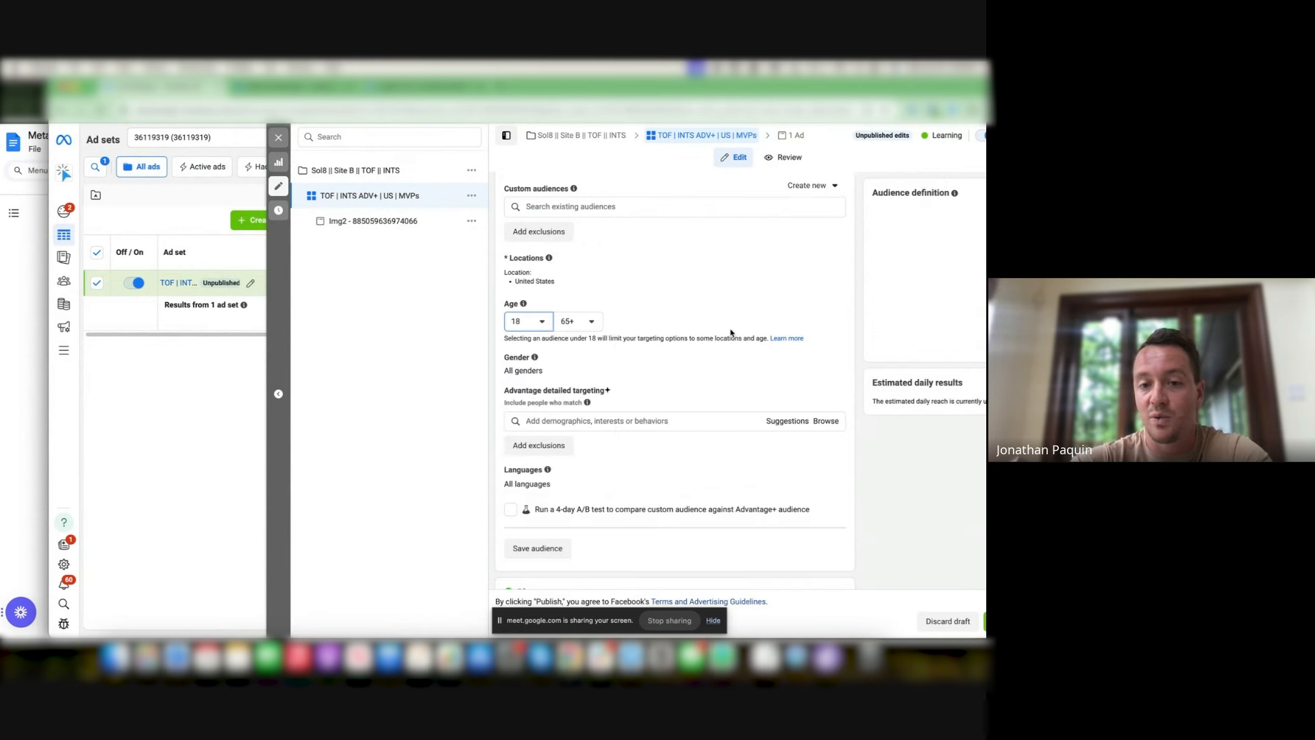
click(829, 330)
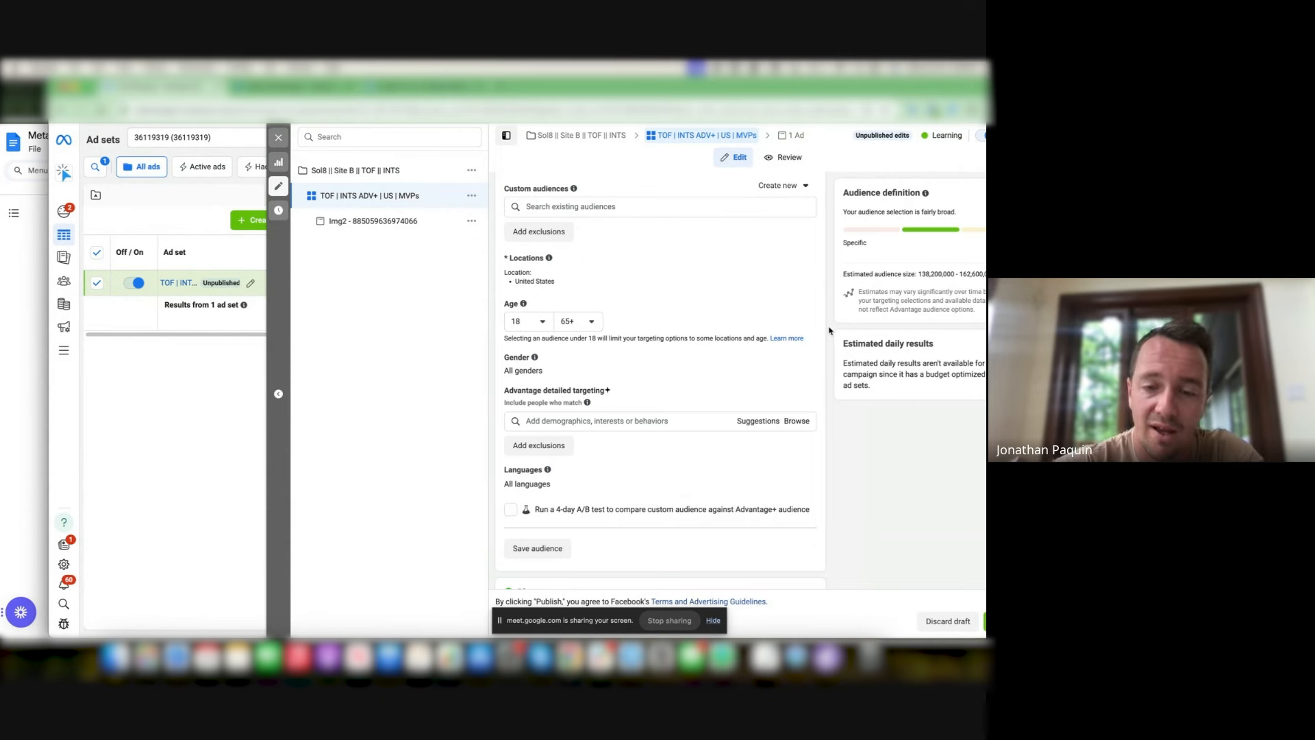
- Examine the ad set's broad audience settings and its estimated audience size in the audience definition
scroll(829, 331, up, 2)
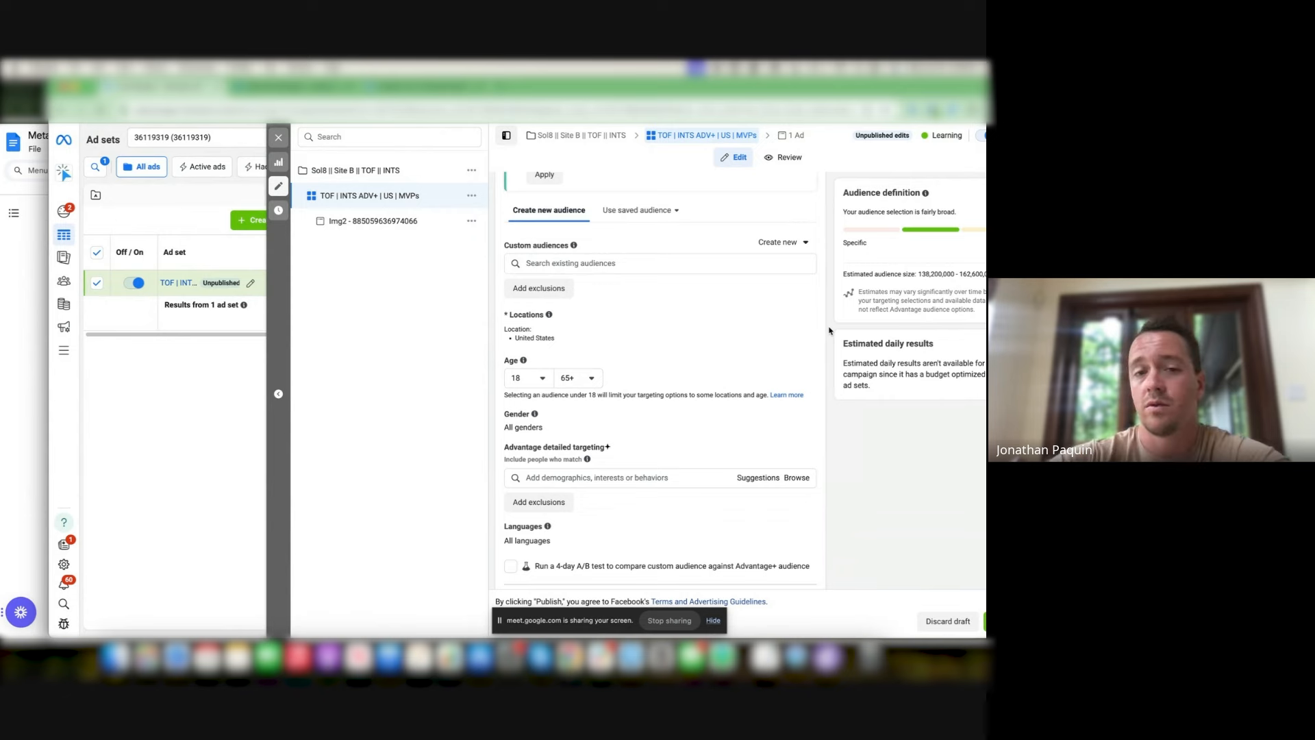
drag(743, 87, 720, 87)
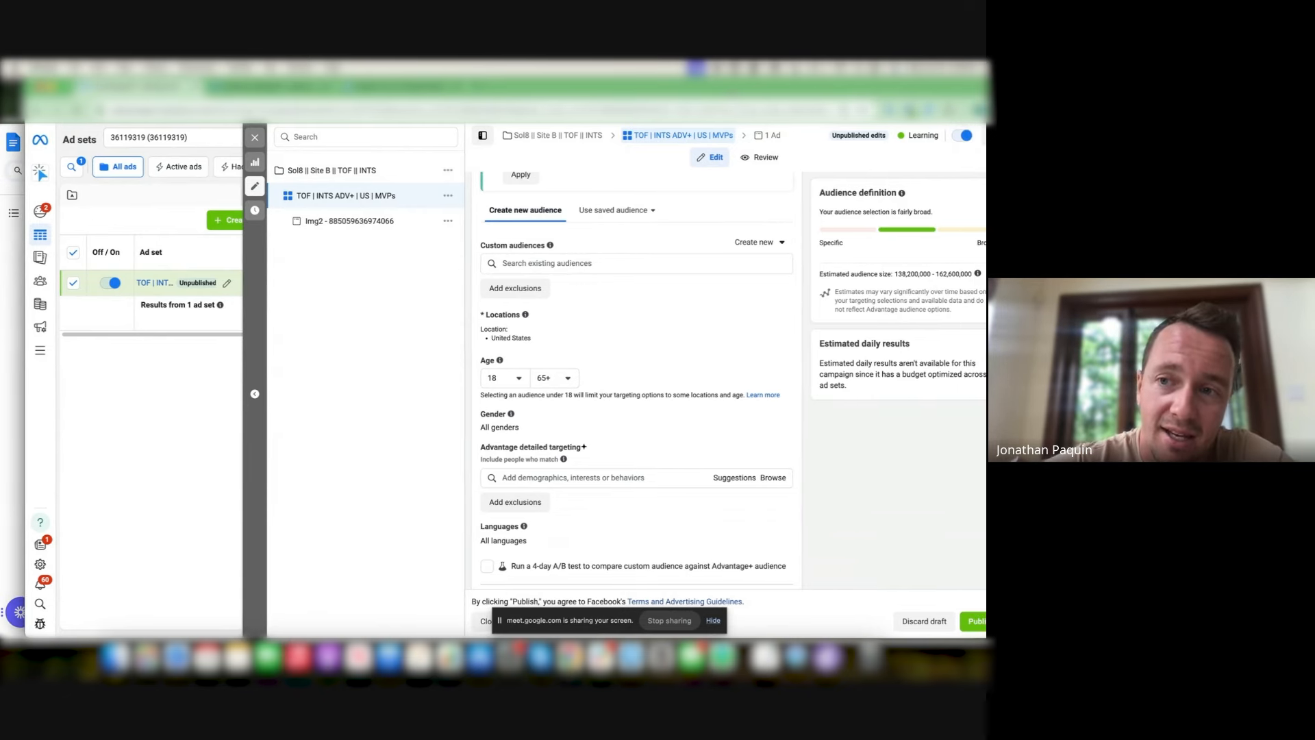
scroll(738, 317, up, 5)
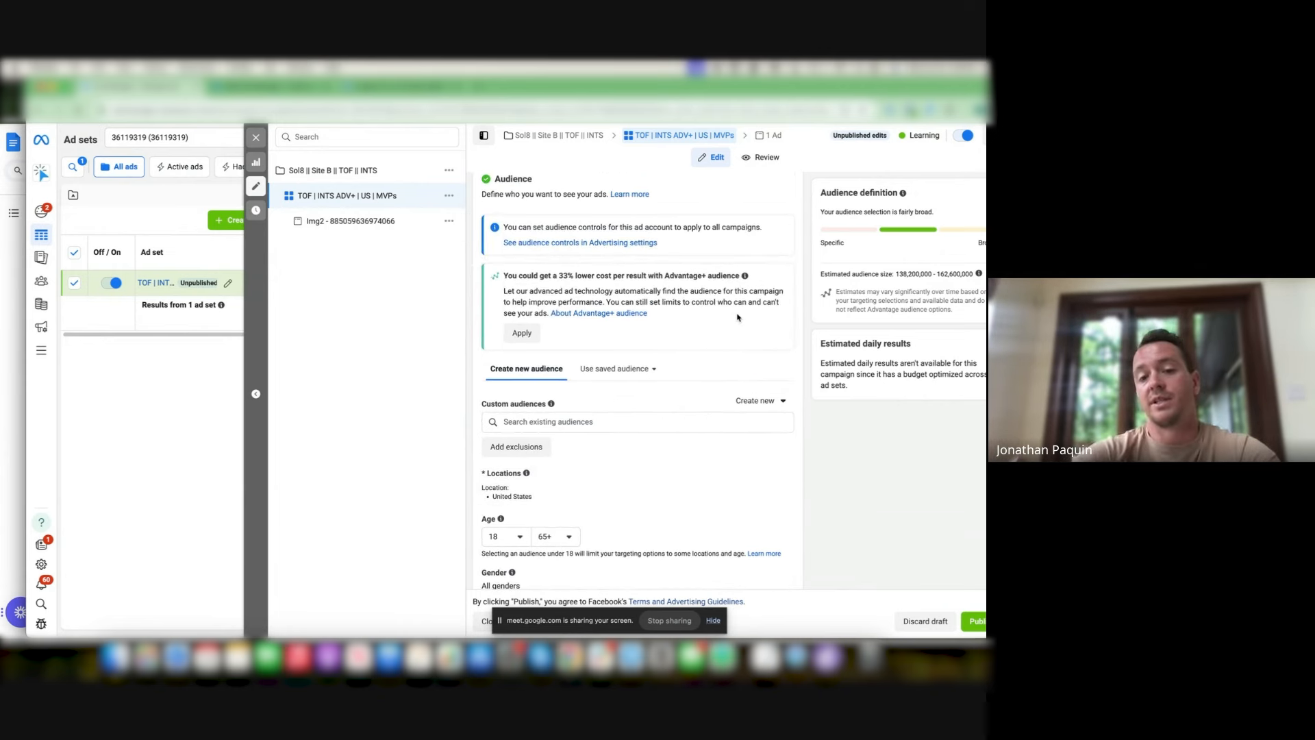
scroll(737, 317, down, 1)
scroll(738, 317, down, 8)
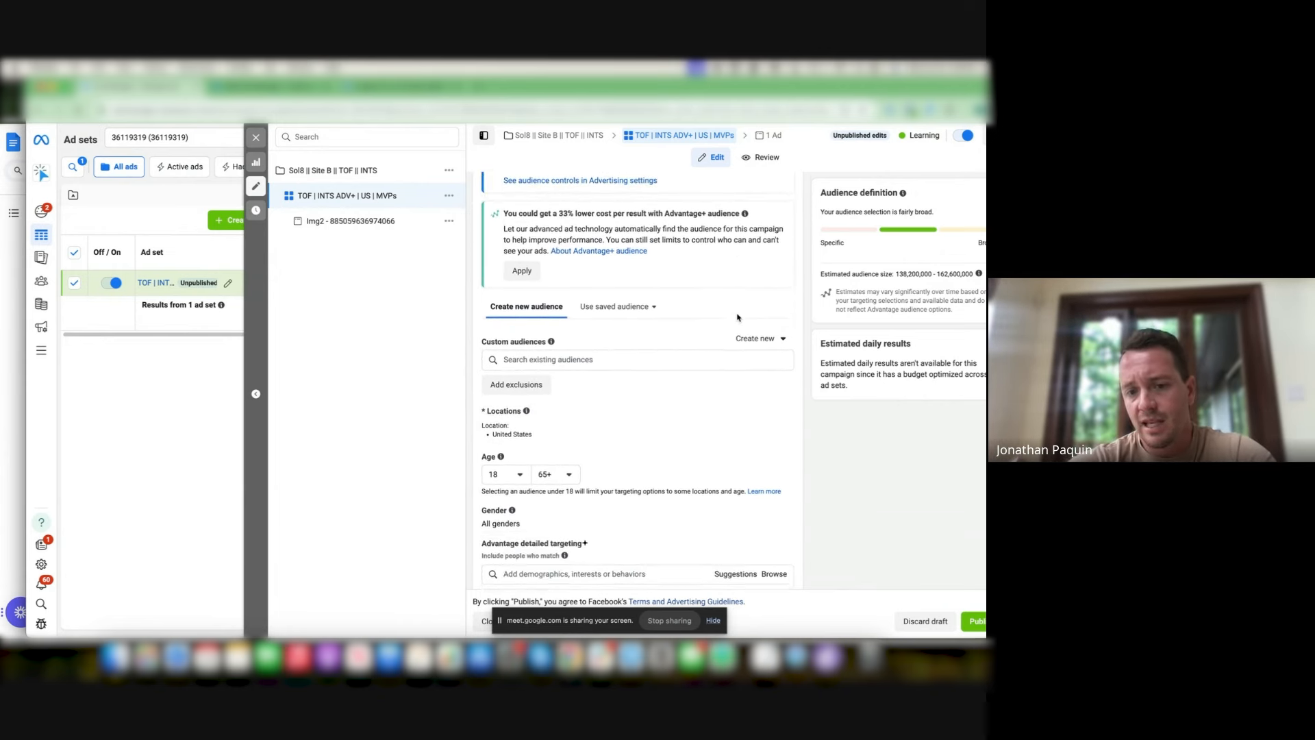
scroll(738, 318, up, 6)
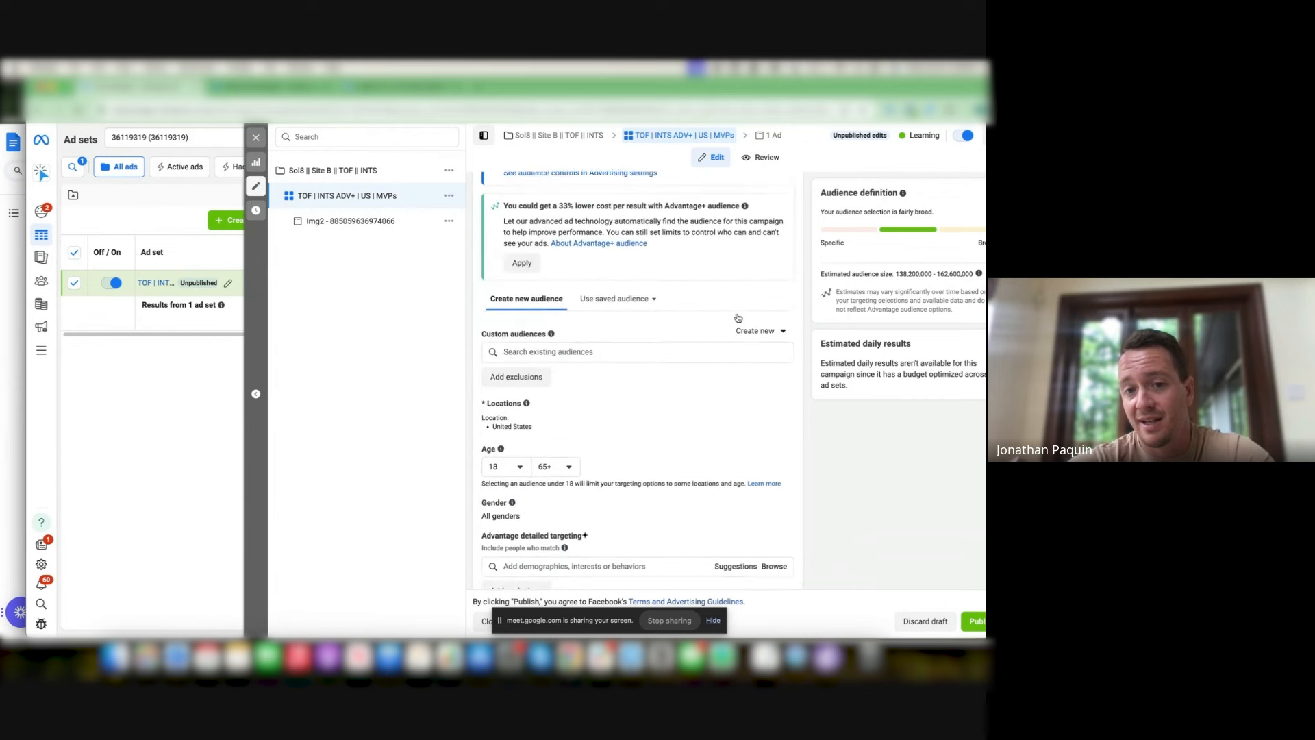
scroll(737, 317, down, 1)
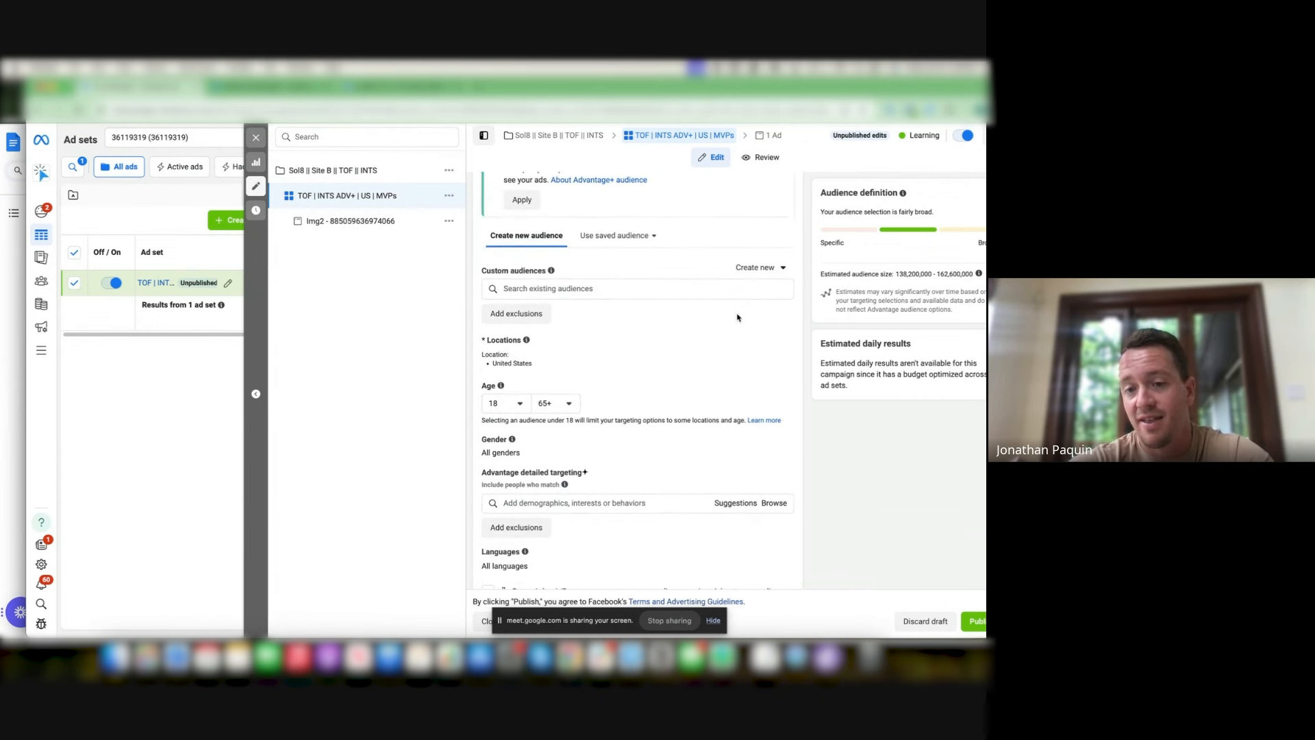
triple_click(950, 276)
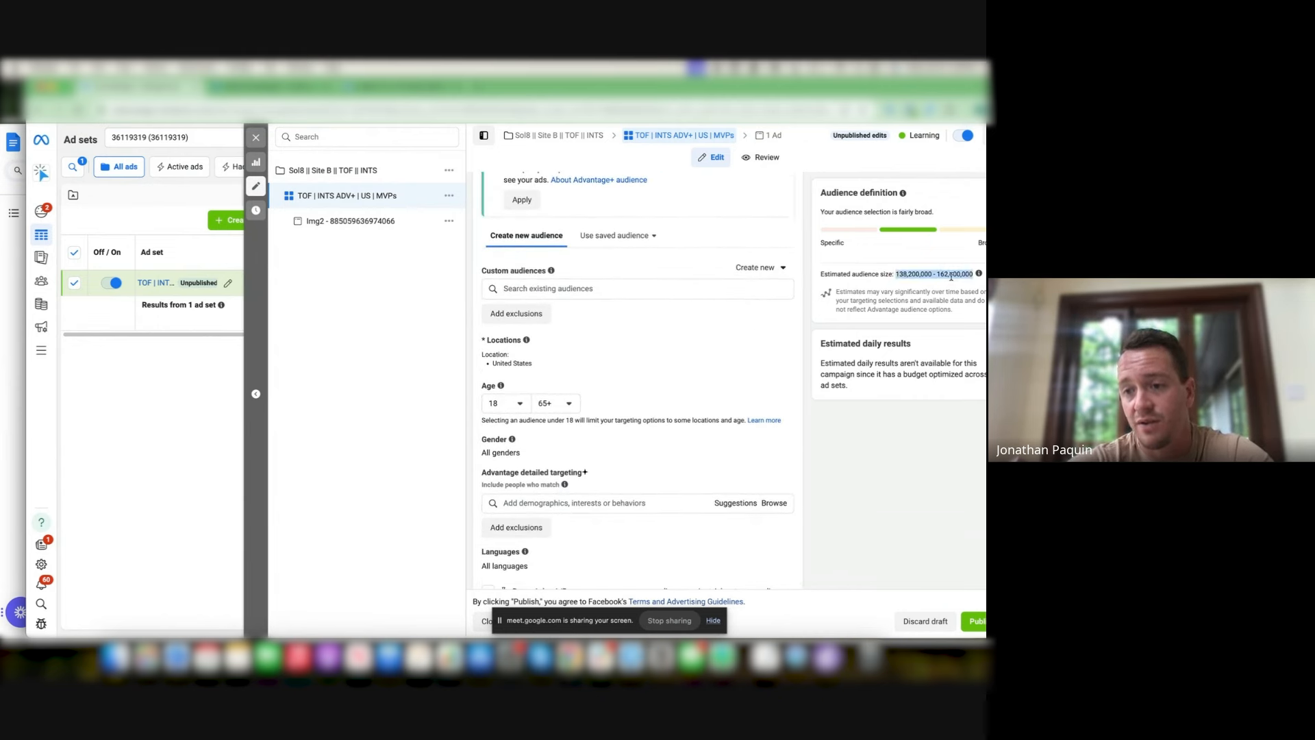
click(951, 276)
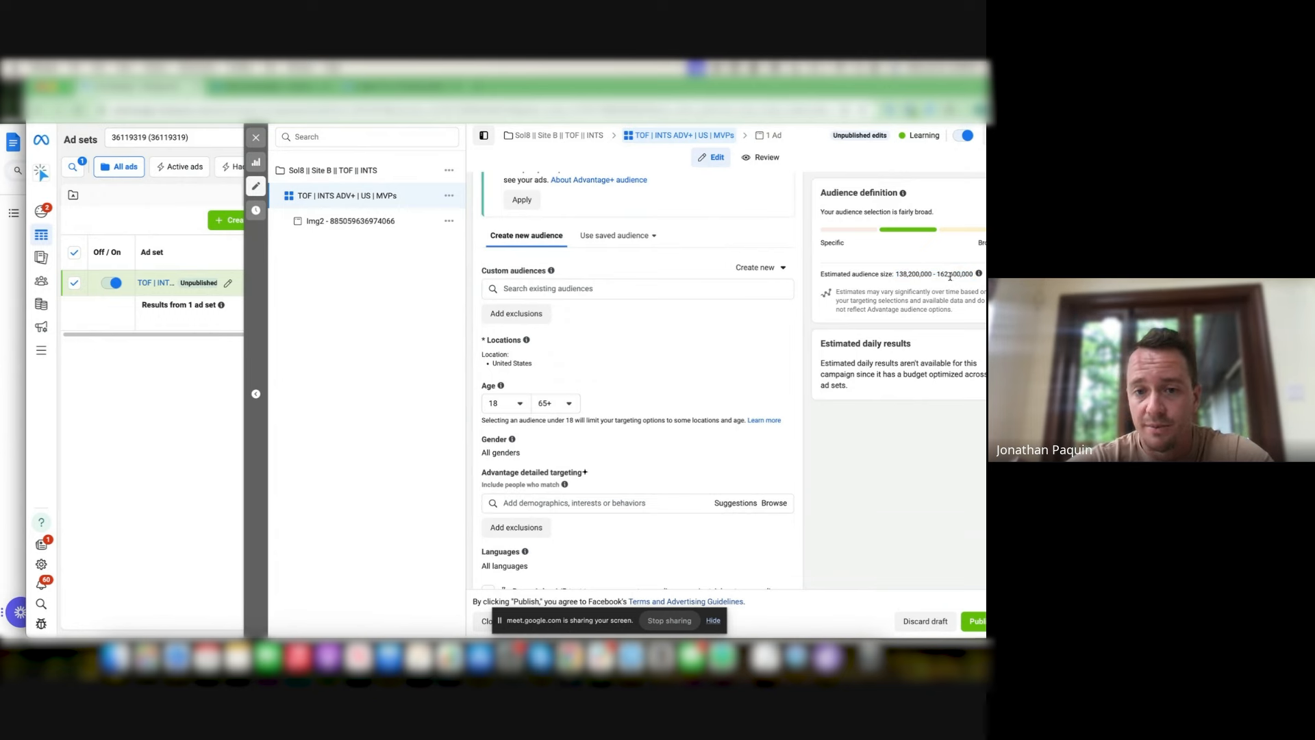
- Apply the Advantage+ audience recommendation and expand the optional audience suggestion settings
scroll(523, 459, down, 1)
click(521, 194)
scroll(594, 303, up, 3)
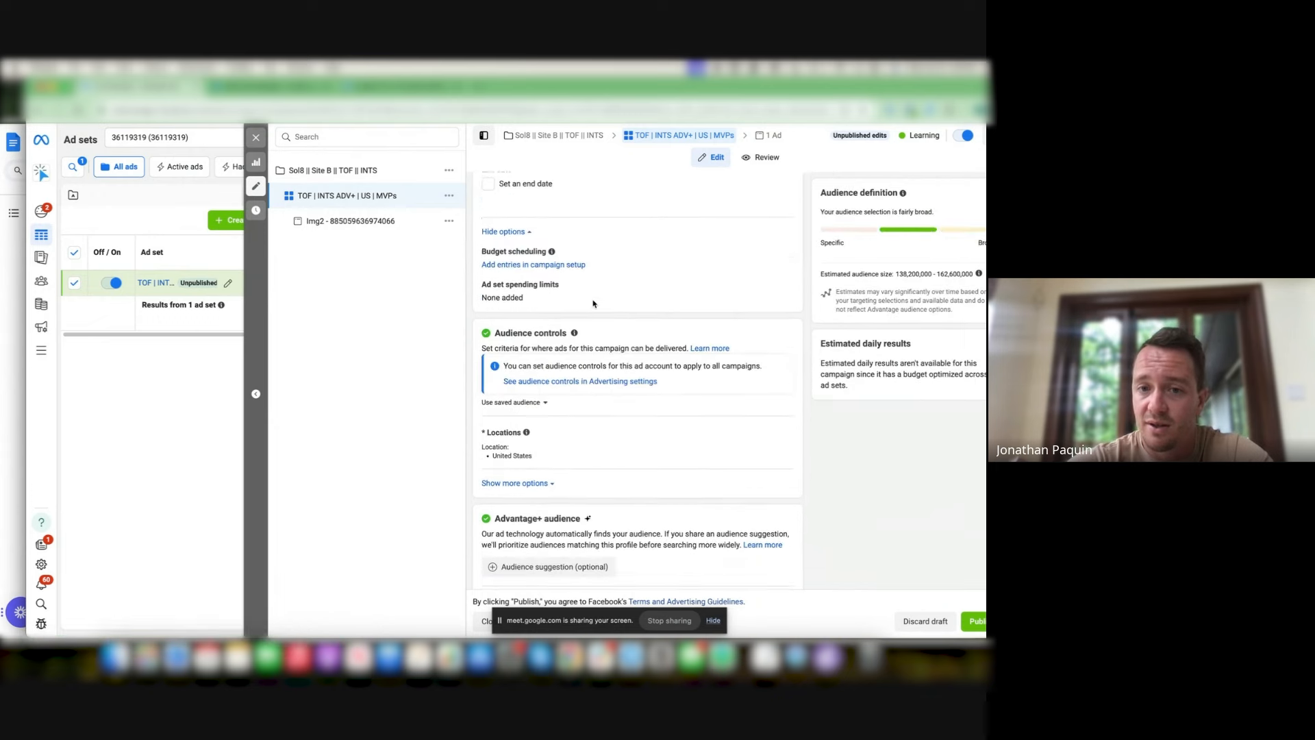
scroll(593, 303, down, 5)
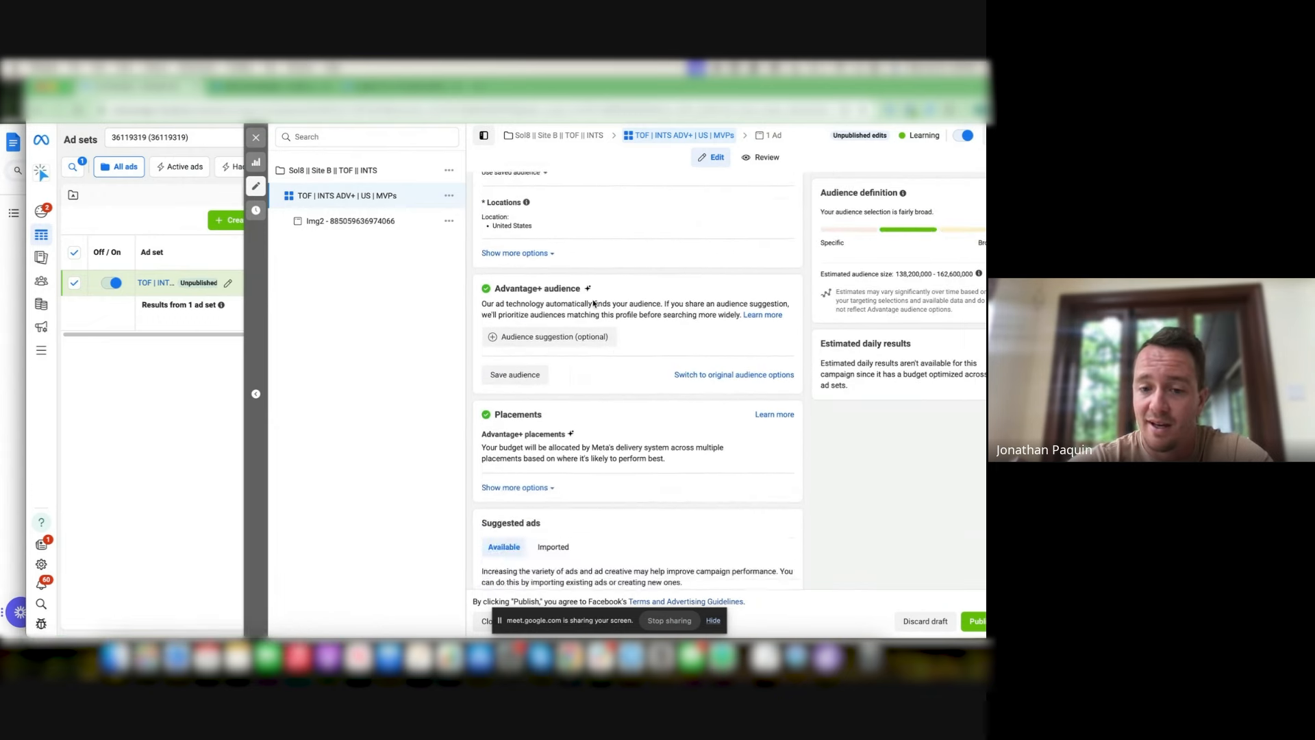
click(542, 285)
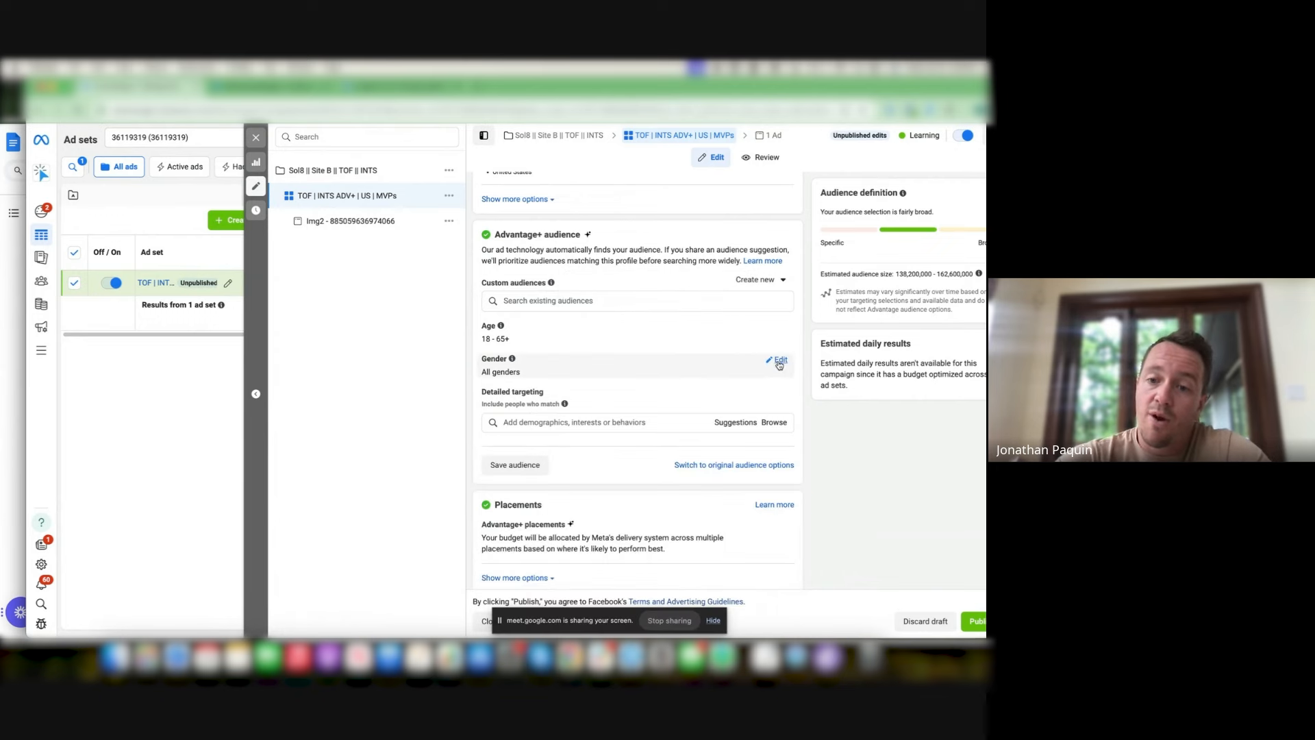
- Set the Advantage+ audience suggestion's gender to Men and its minimum age to 35
click(778, 365)
click(537, 376)
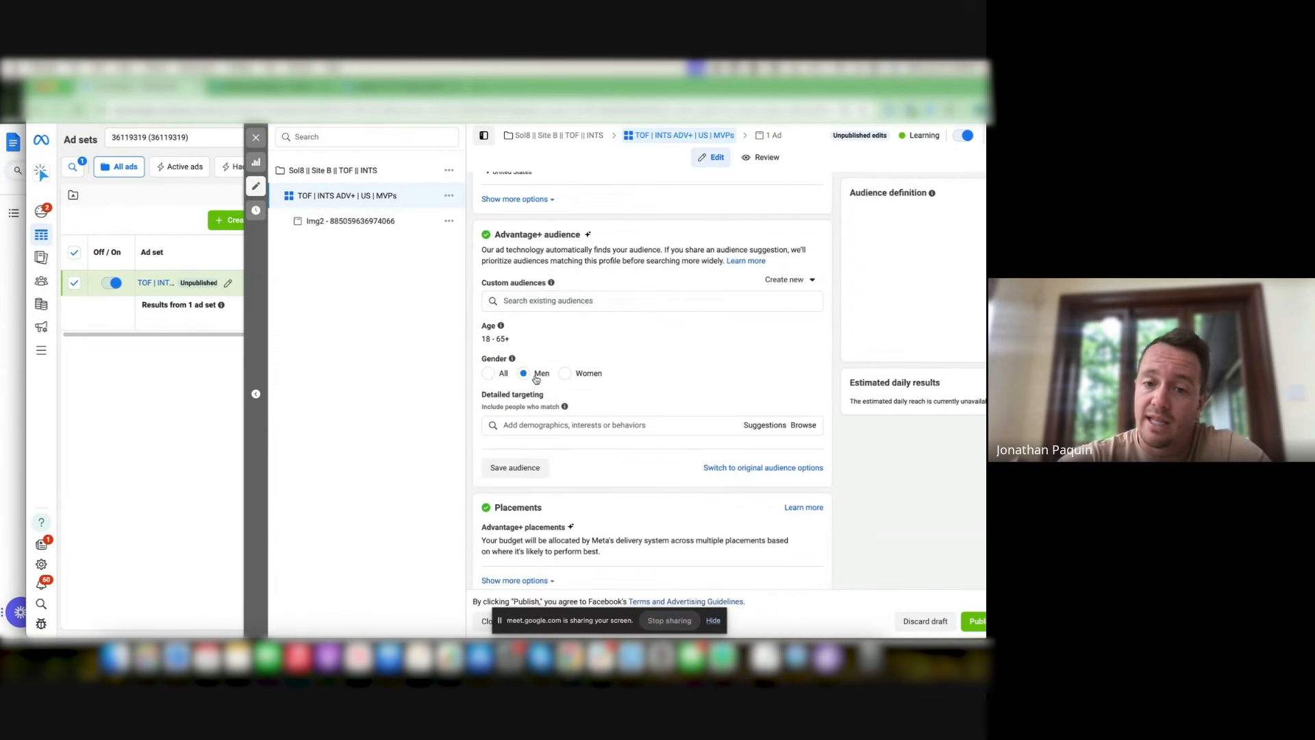
click(779, 333)
click(505, 343)
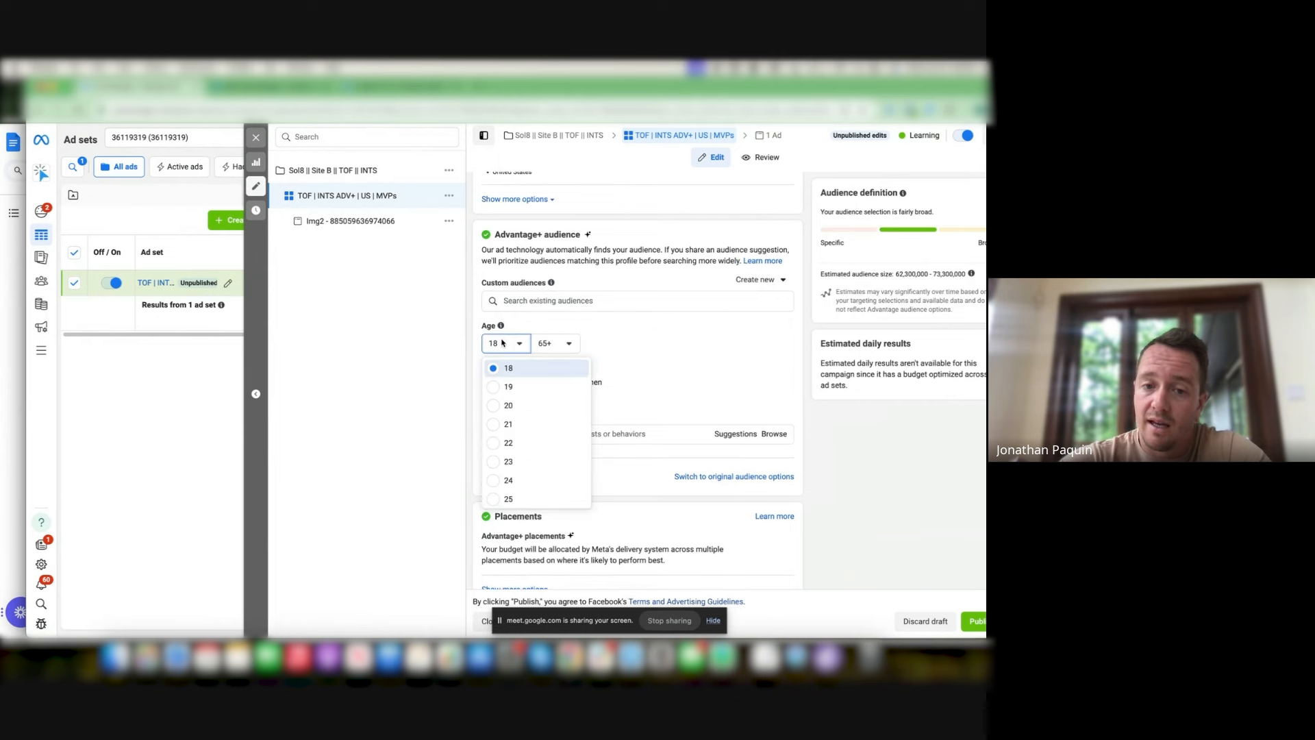
scroll(548, 426, down, 5)
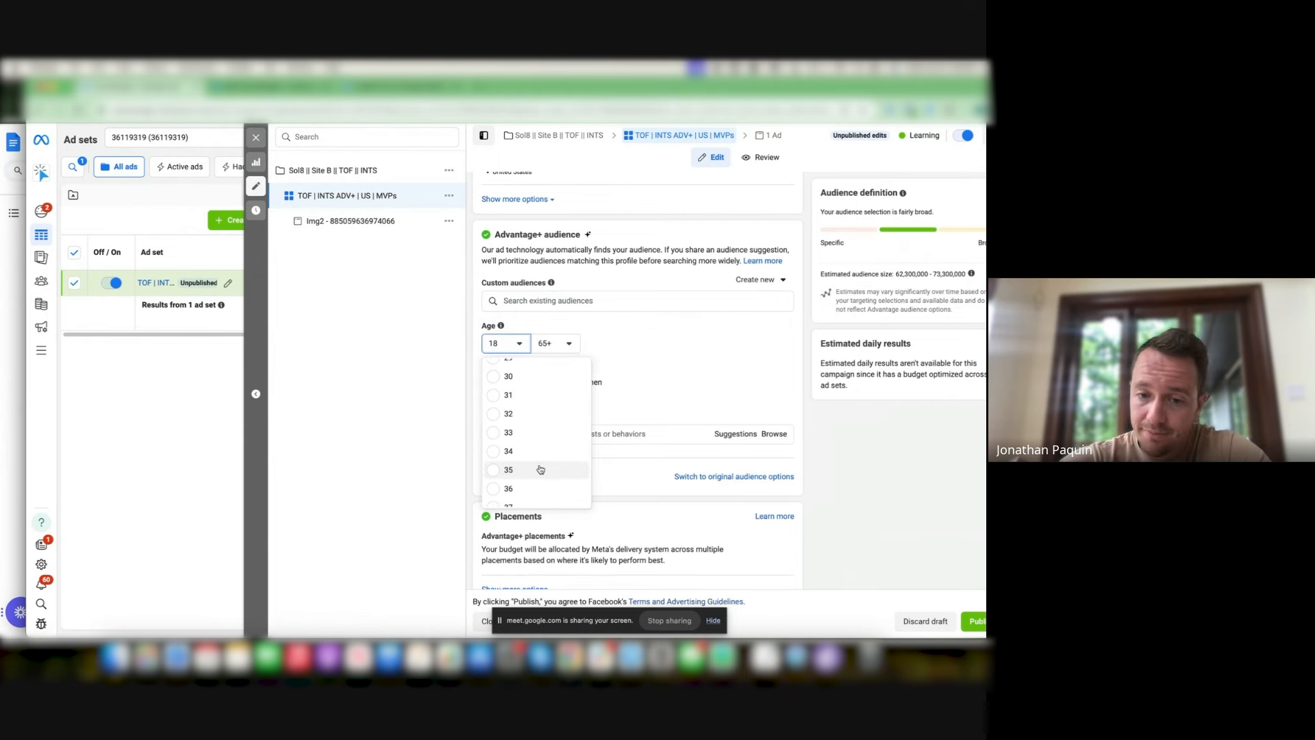
click(554, 461)
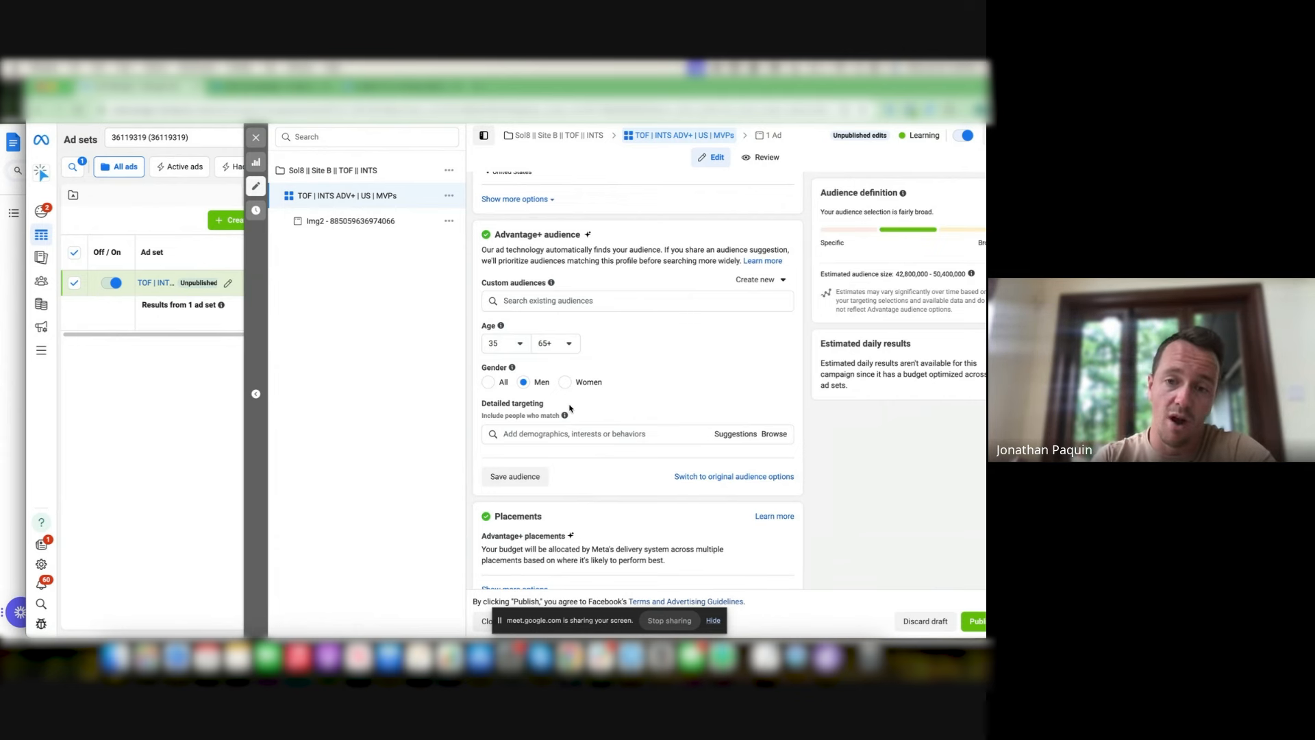
- Return the ad set from Advantage+ audience to the original audience options and review its targeting fields
click(712, 478)
click(529, 375)
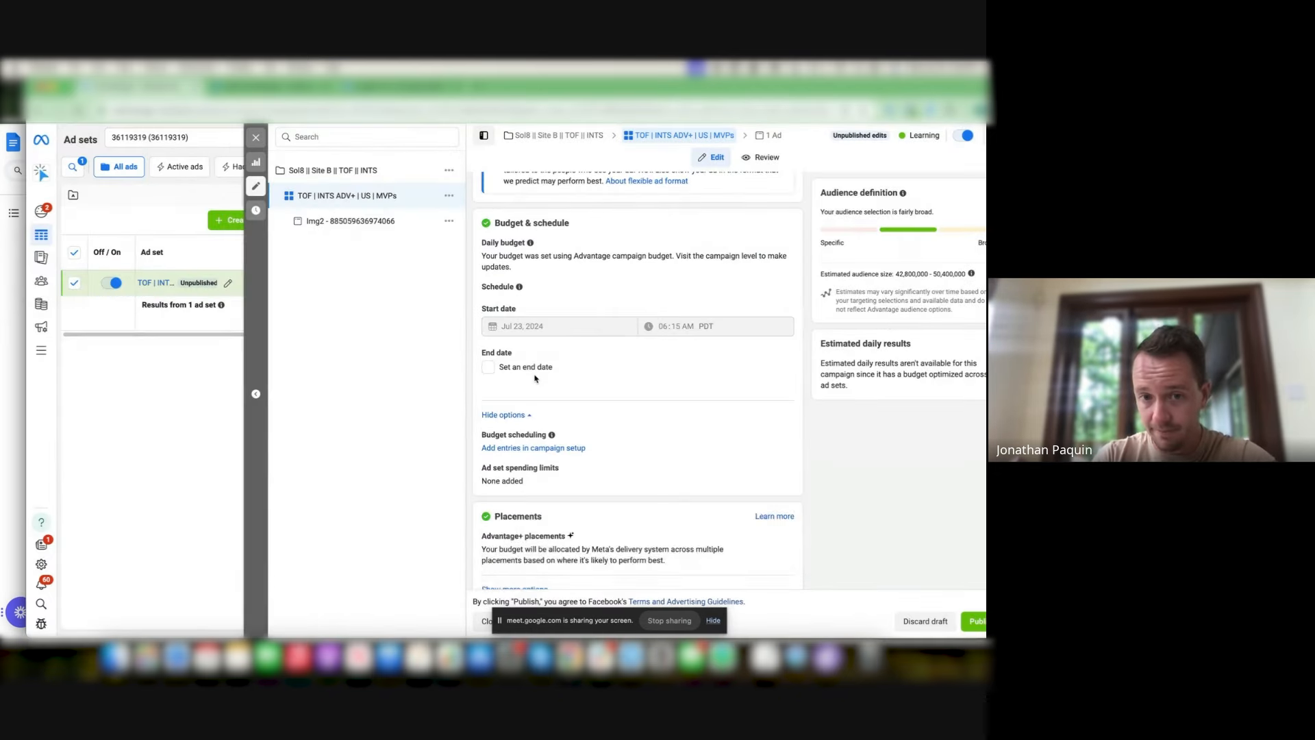
scroll(536, 379, up, 8)
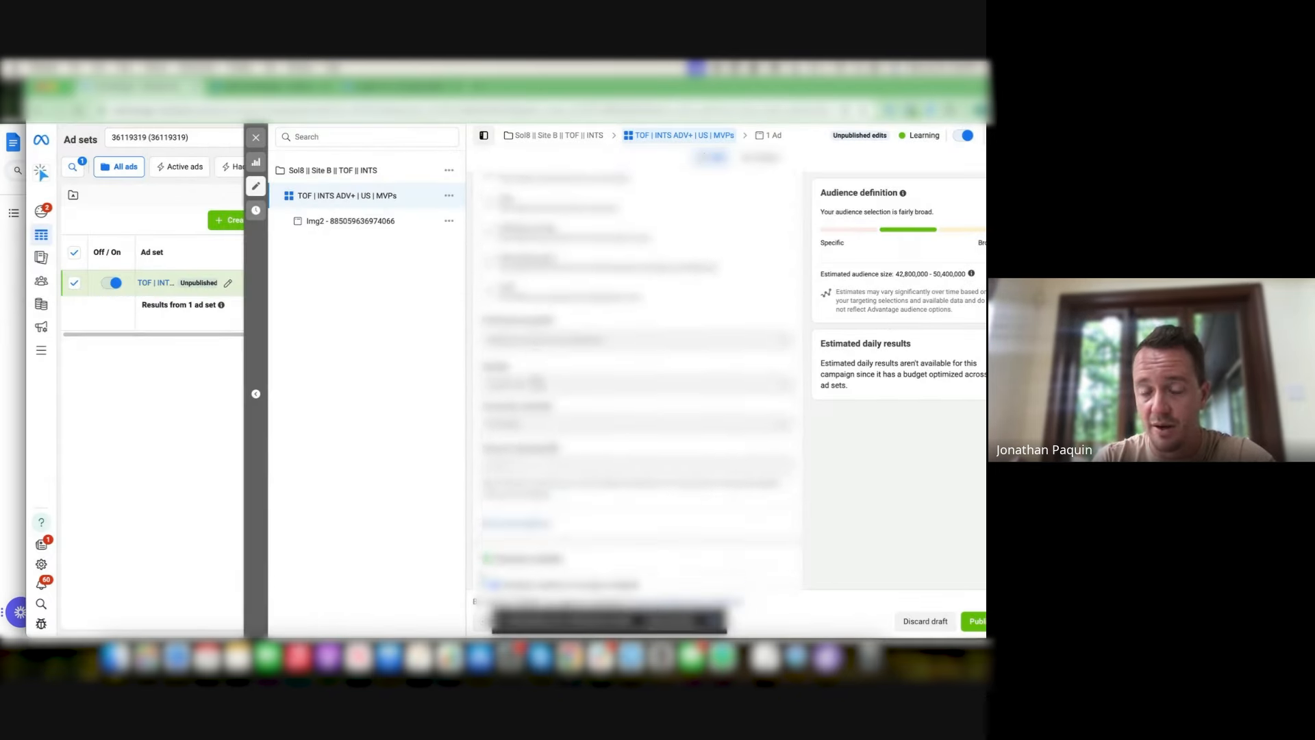
scroll(536, 379, down, 6)
scroll(536, 379, down, 5)
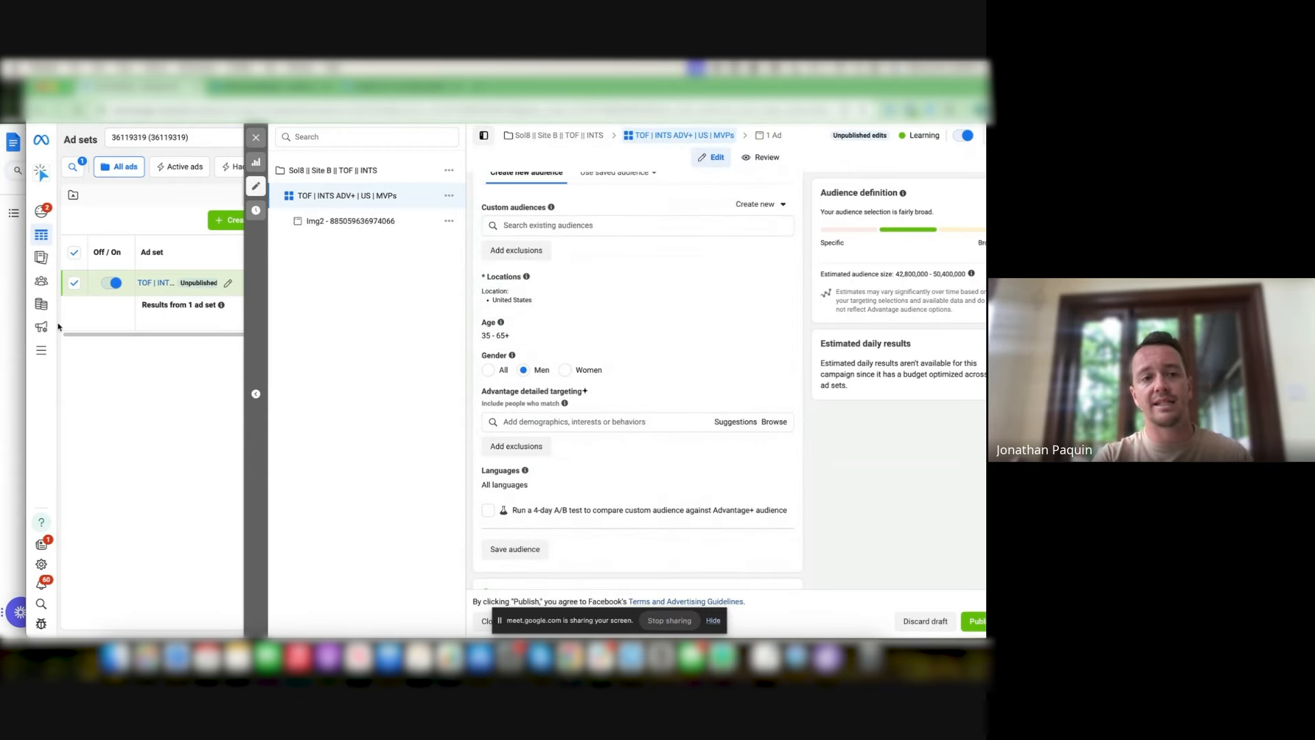
- Switch to the Meta Call - Audiences document in Google Docs and review the Broad notes
click(10, 337)
scroll(278, 376, down, 1)
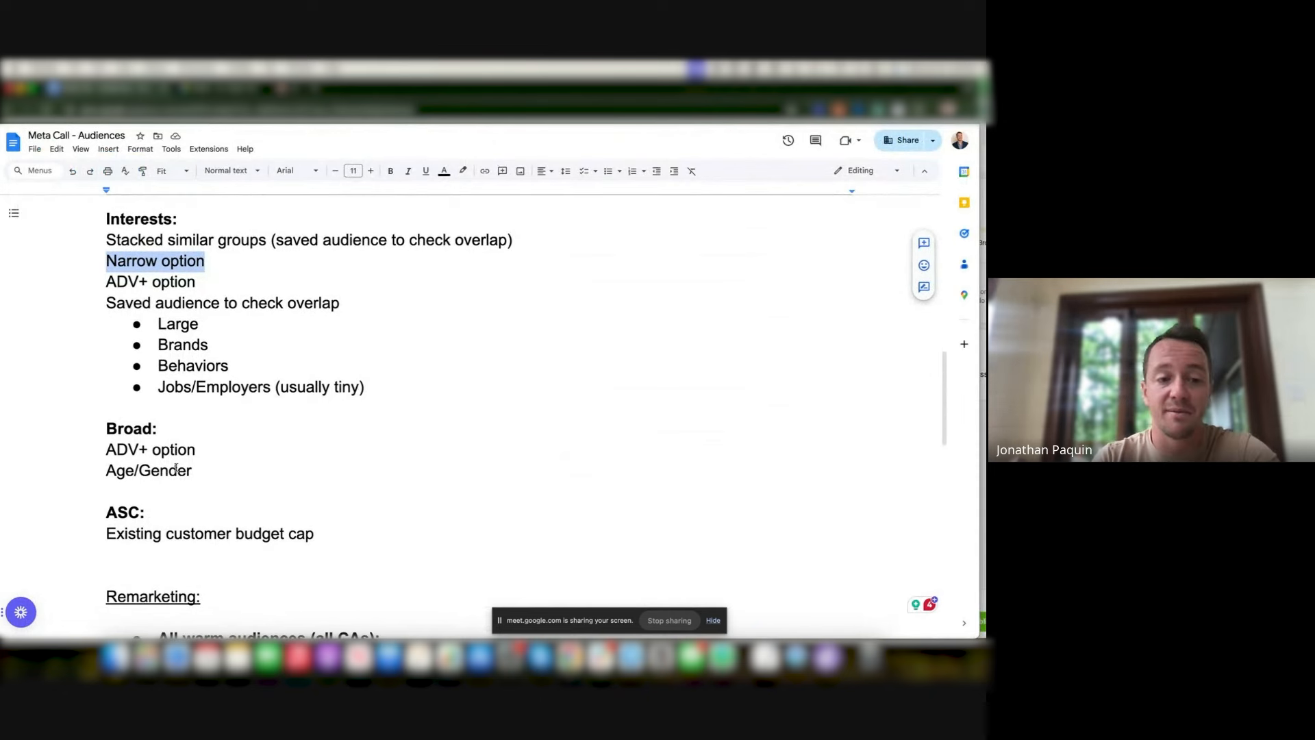
drag(193, 470, 108, 428)
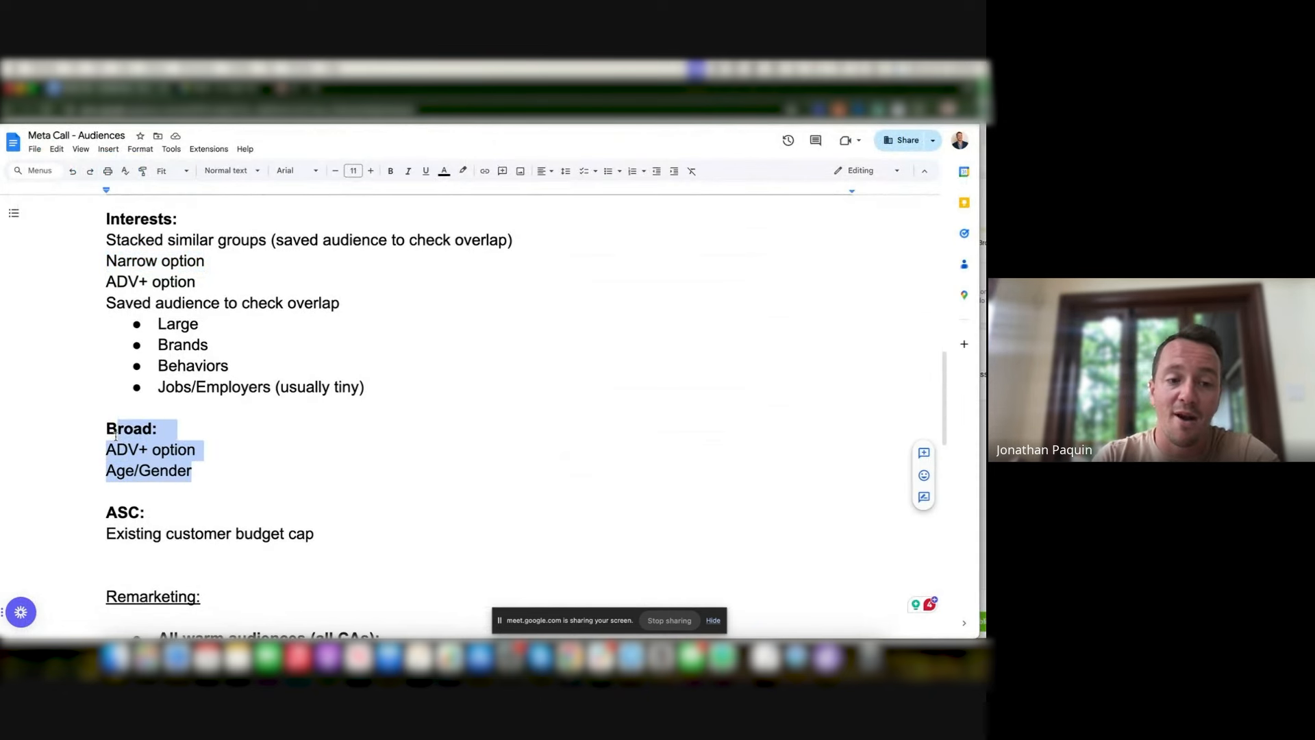
click(208, 460)
scroll(208, 460, down, 3)
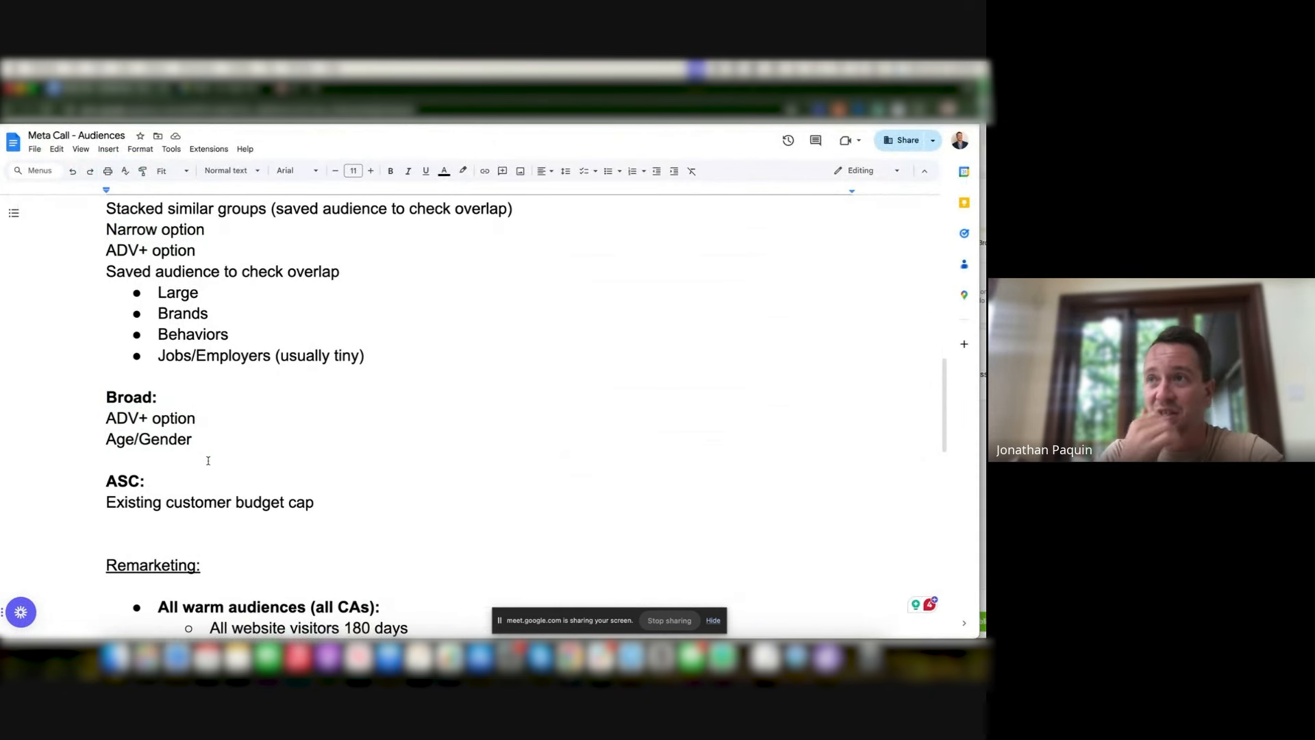
scroll(208, 460, down, 2)
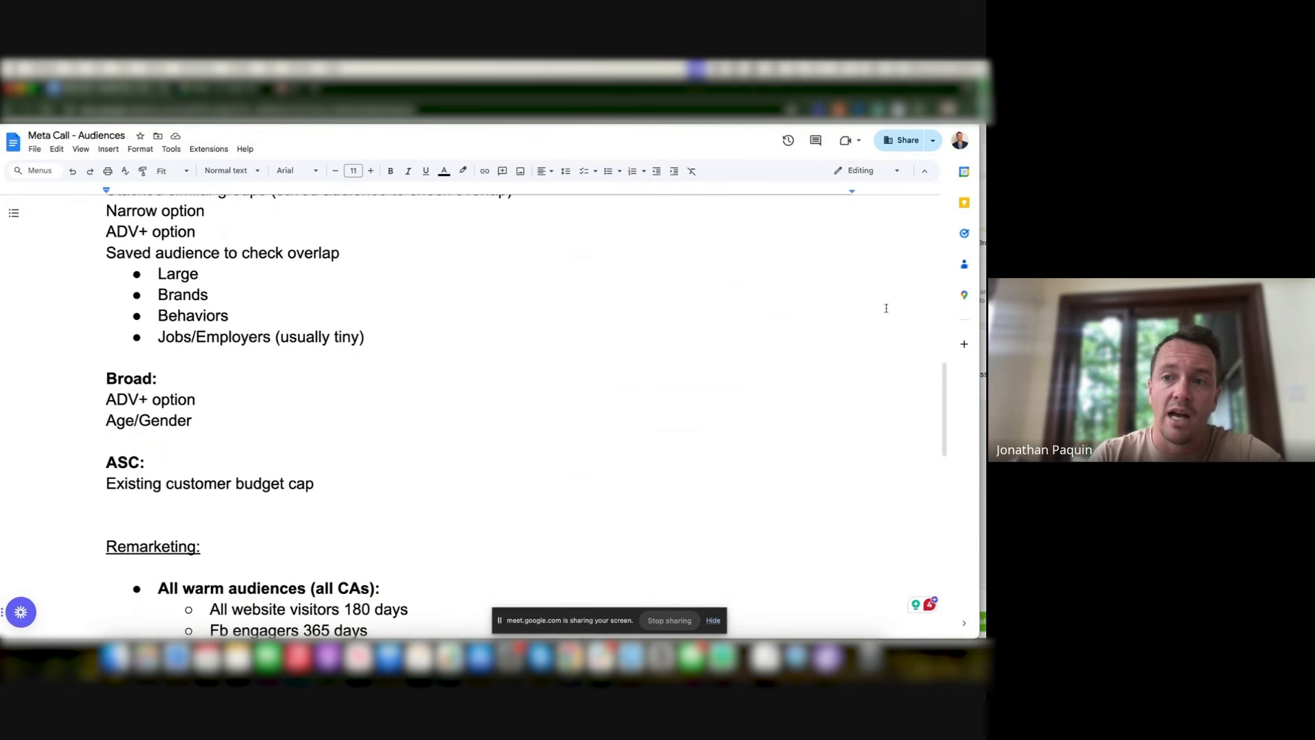
- Review the ASC notes in the document, including the existing customer budget cap line
scroll(159, 362, up, 3)
scroll(159, 361, down, 1)
scroll(160, 362, down, 2)
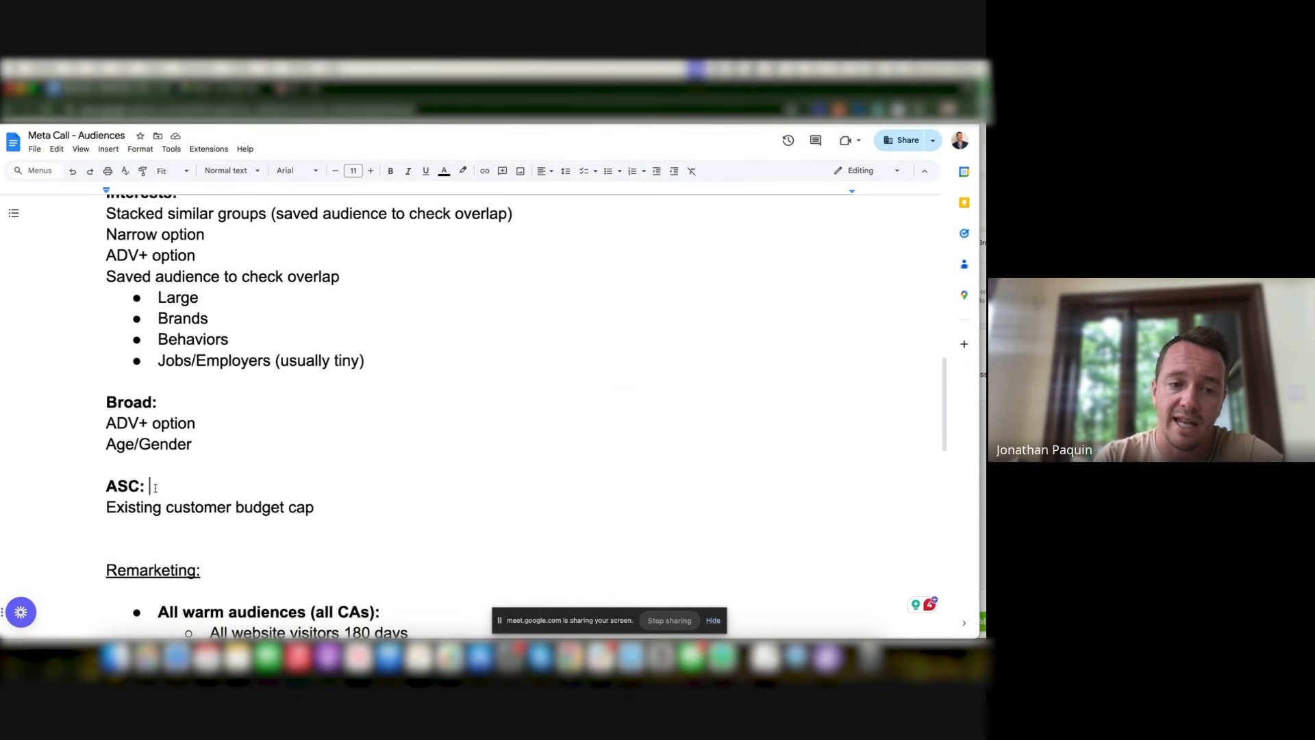
drag(155, 487, 97, 488)
click(176, 498)
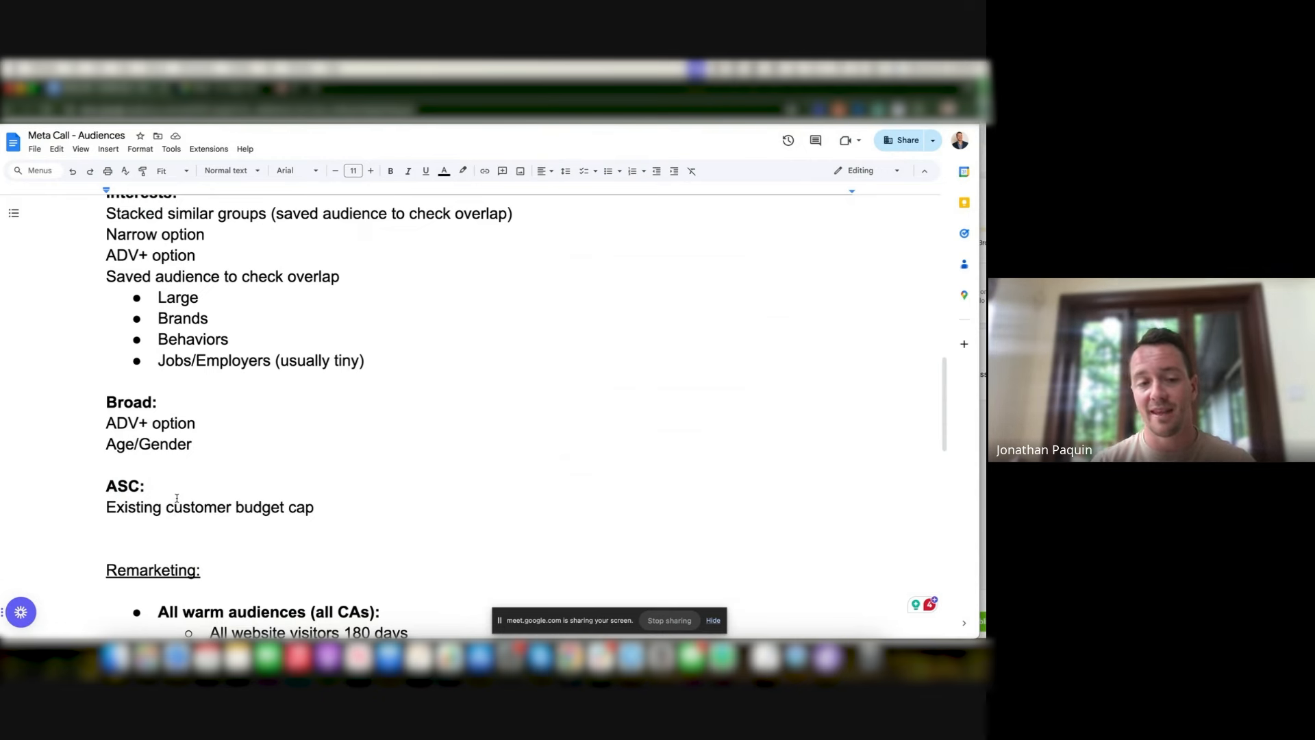
scroll(177, 498, down, 3)
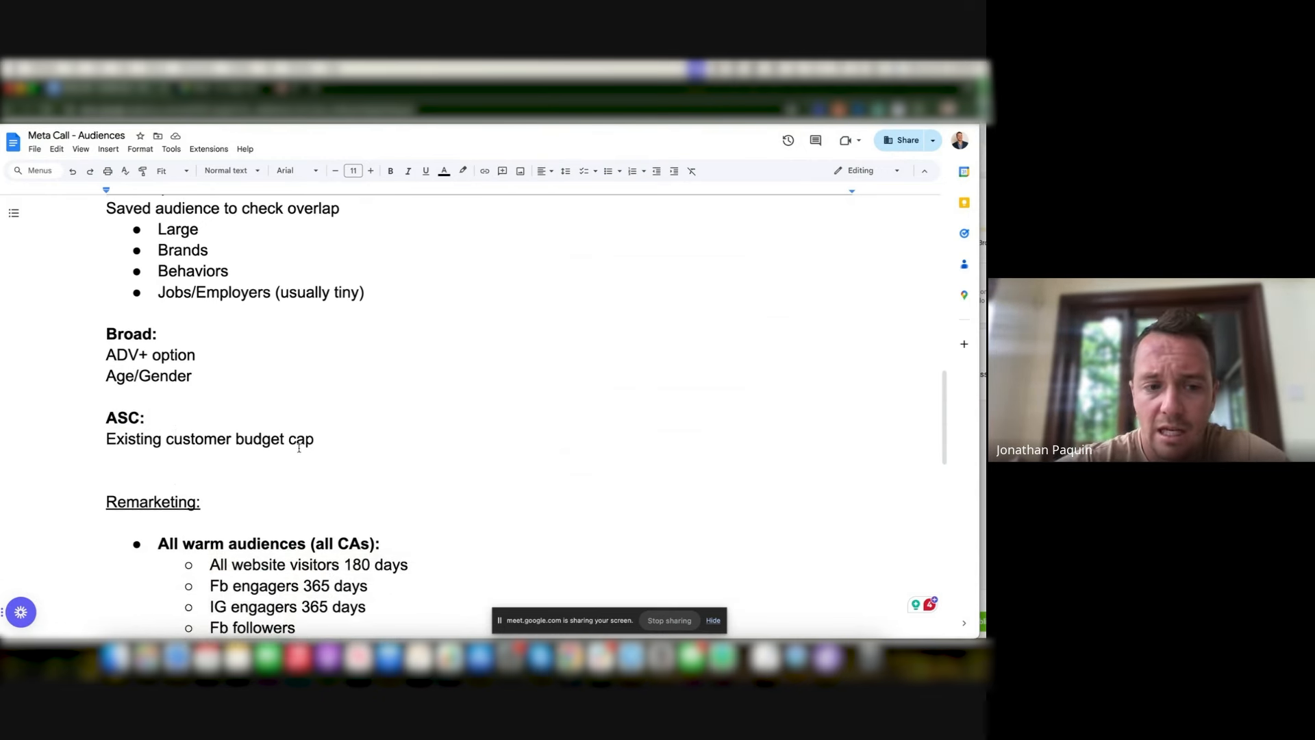
click(287, 456)
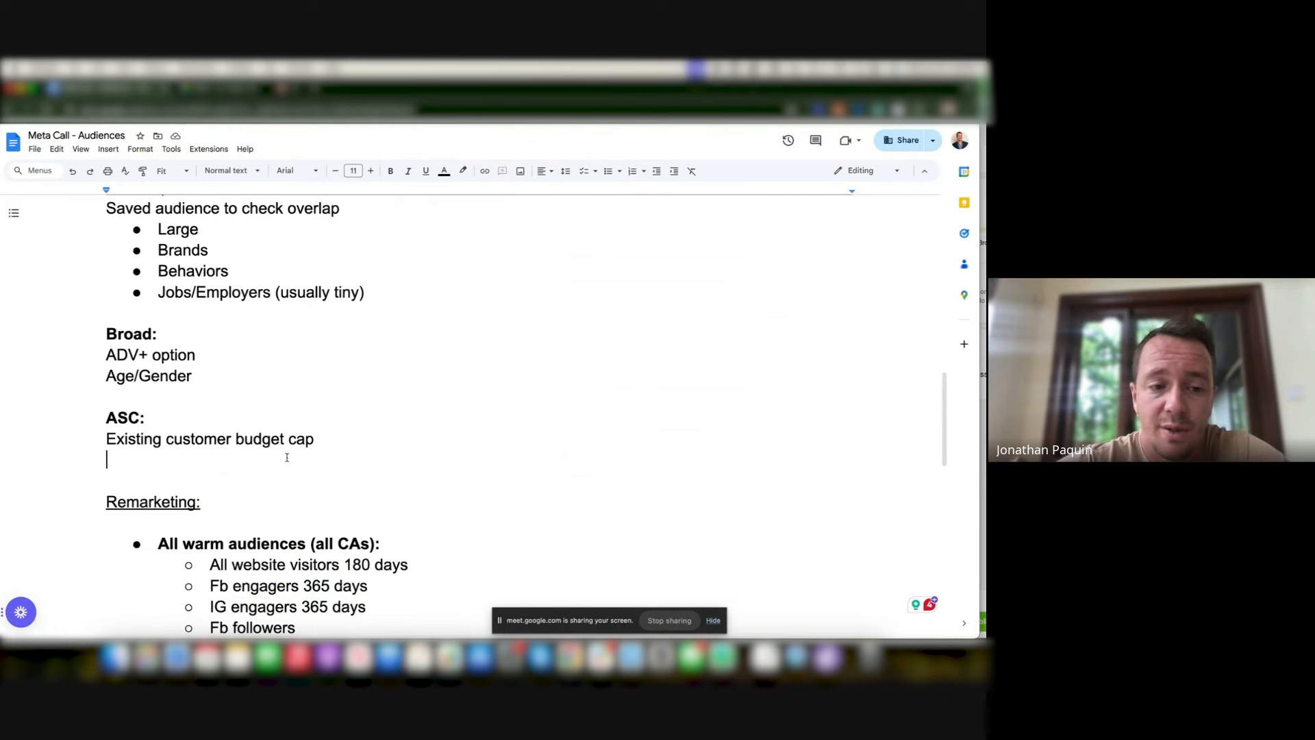
double_click(319, 438)
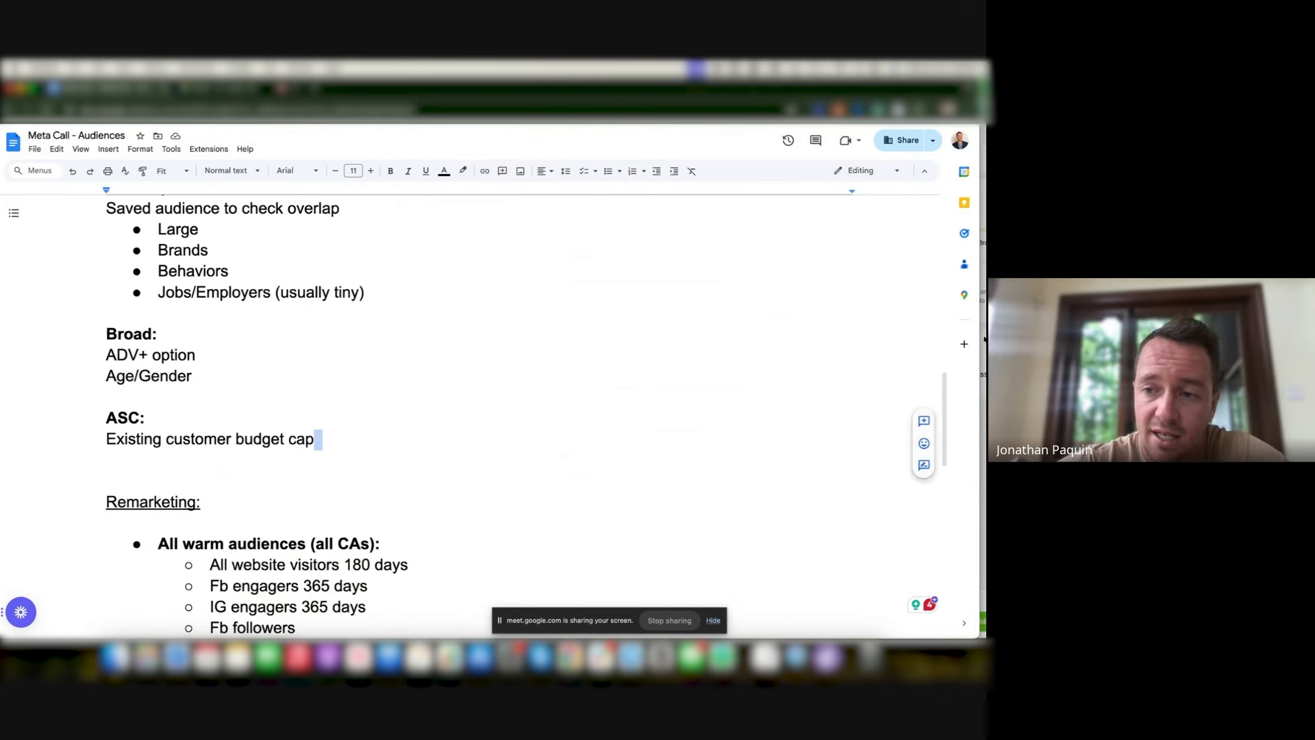
- Switch back to Meta Ads Manager, discard the ad account's unpublished drafts and display the campaigns list
click(985, 340)
click(256, 137)
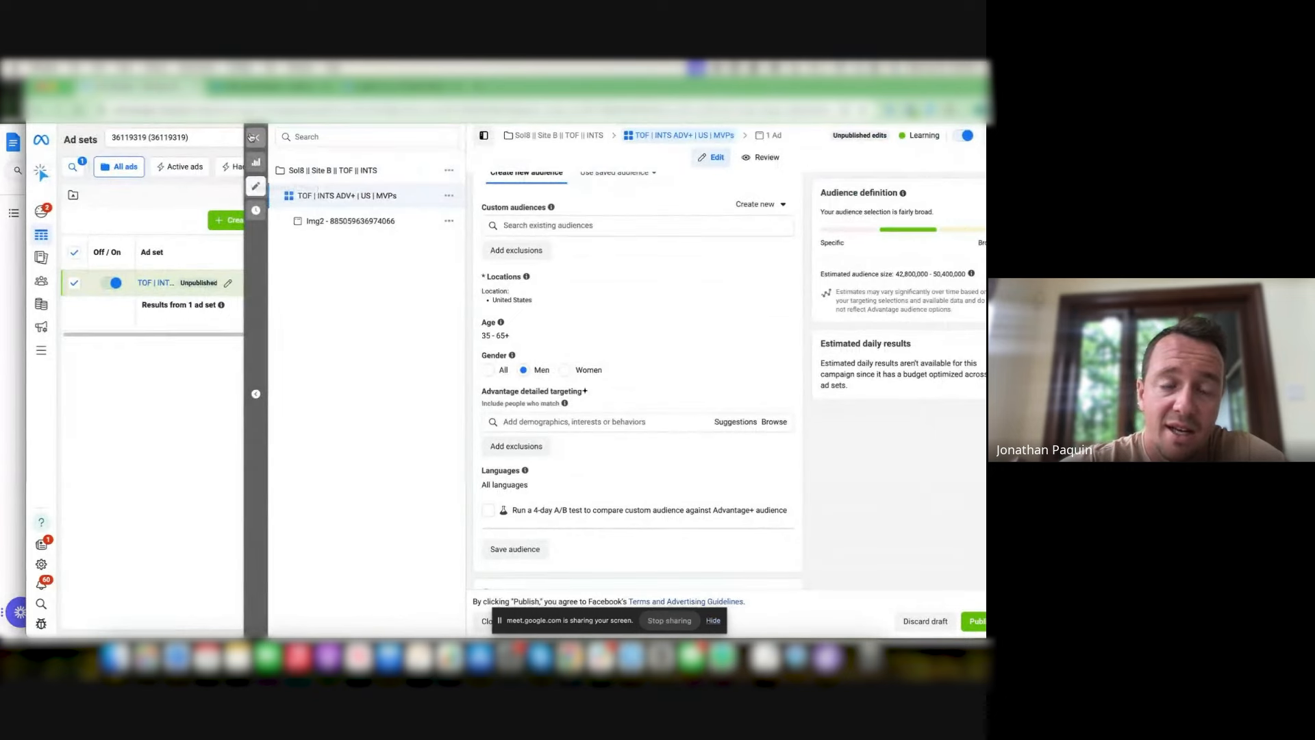
click(817, 139)
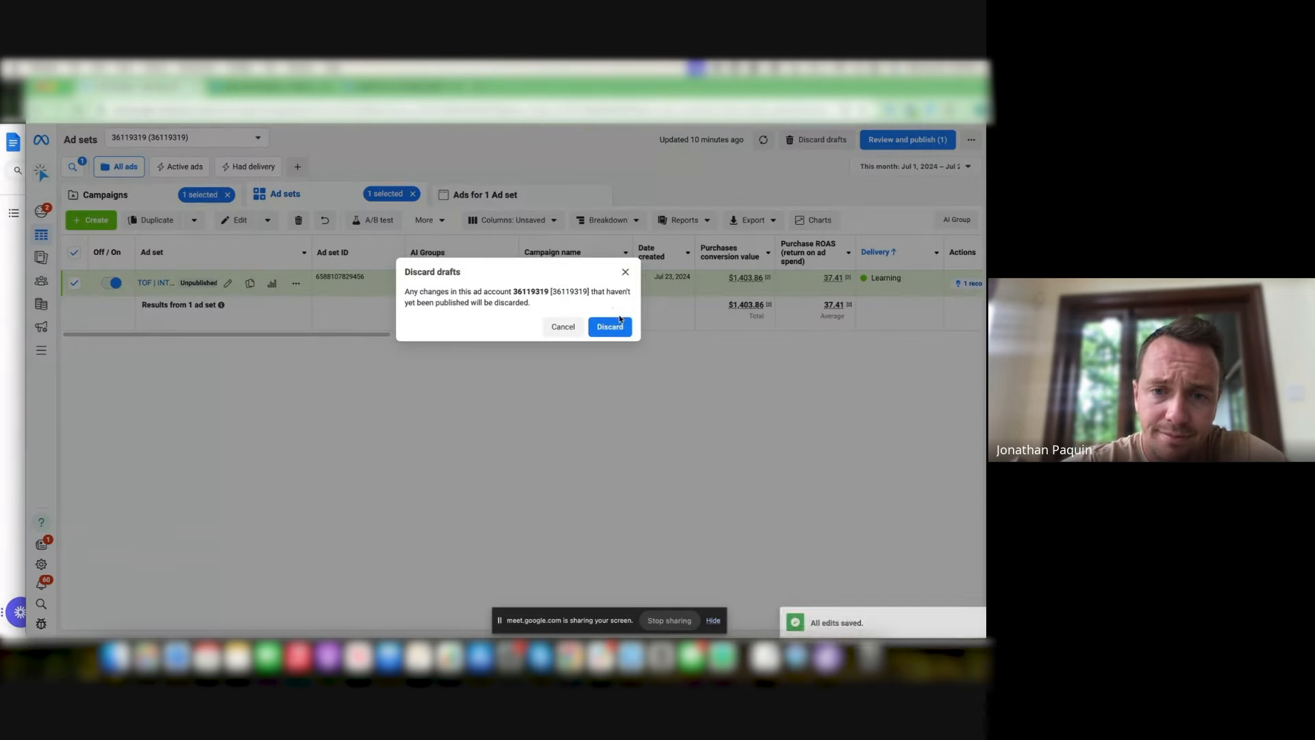
click(610, 343)
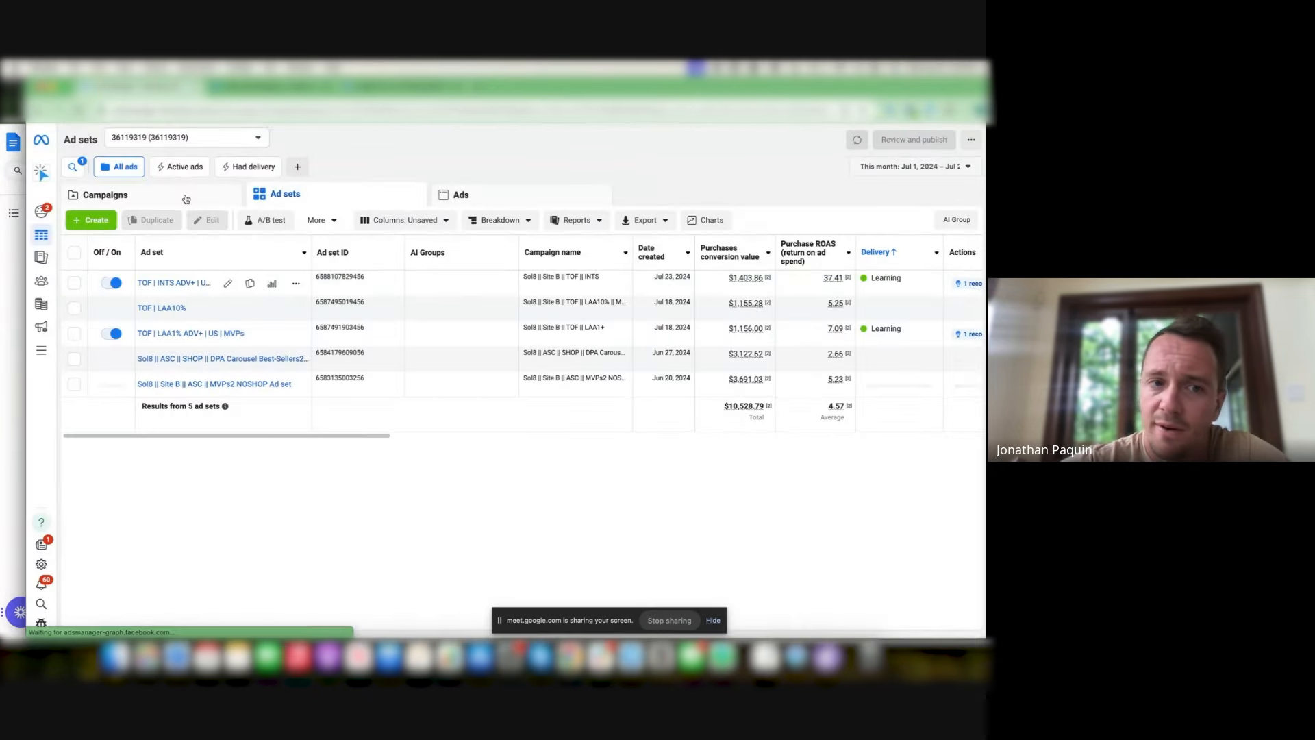
click(185, 197)
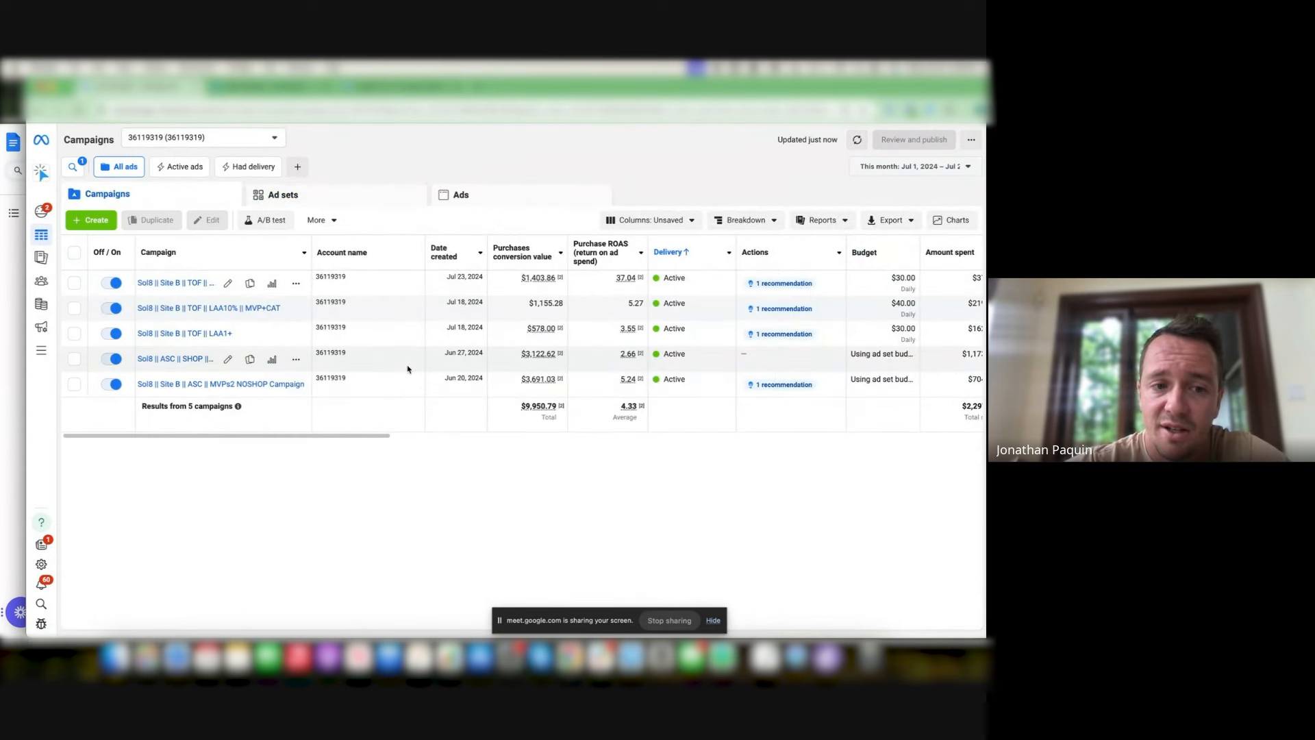
- Open the ad set of the Site B ASC MVPs2 NOSHOP campaign for editing
click(436, 385)
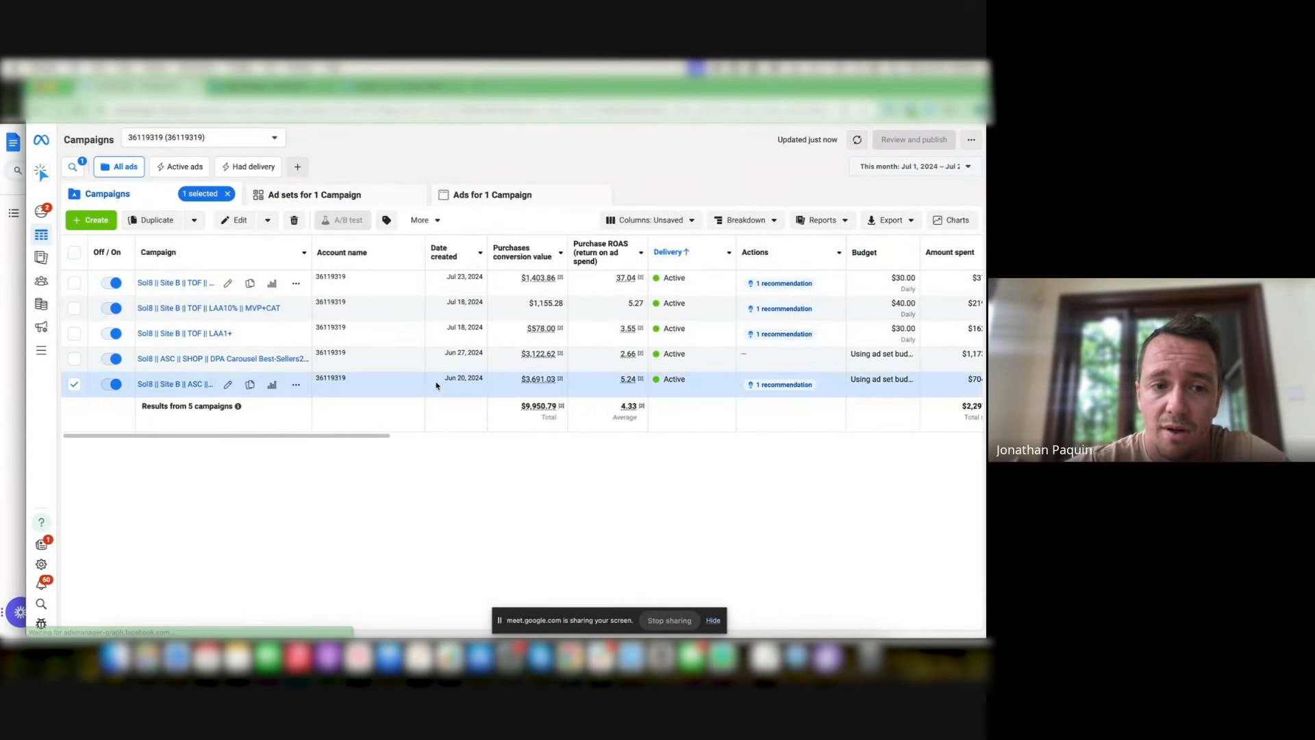
click(368, 205)
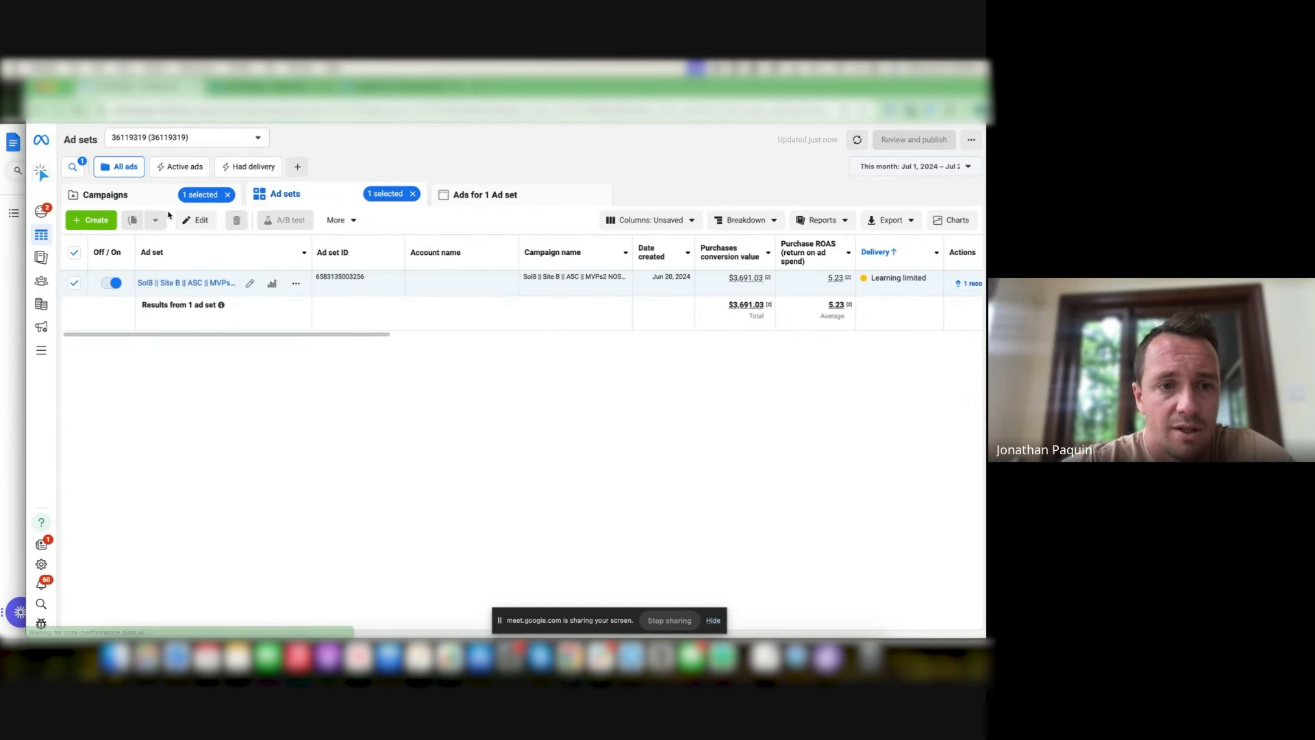
click(198, 220)
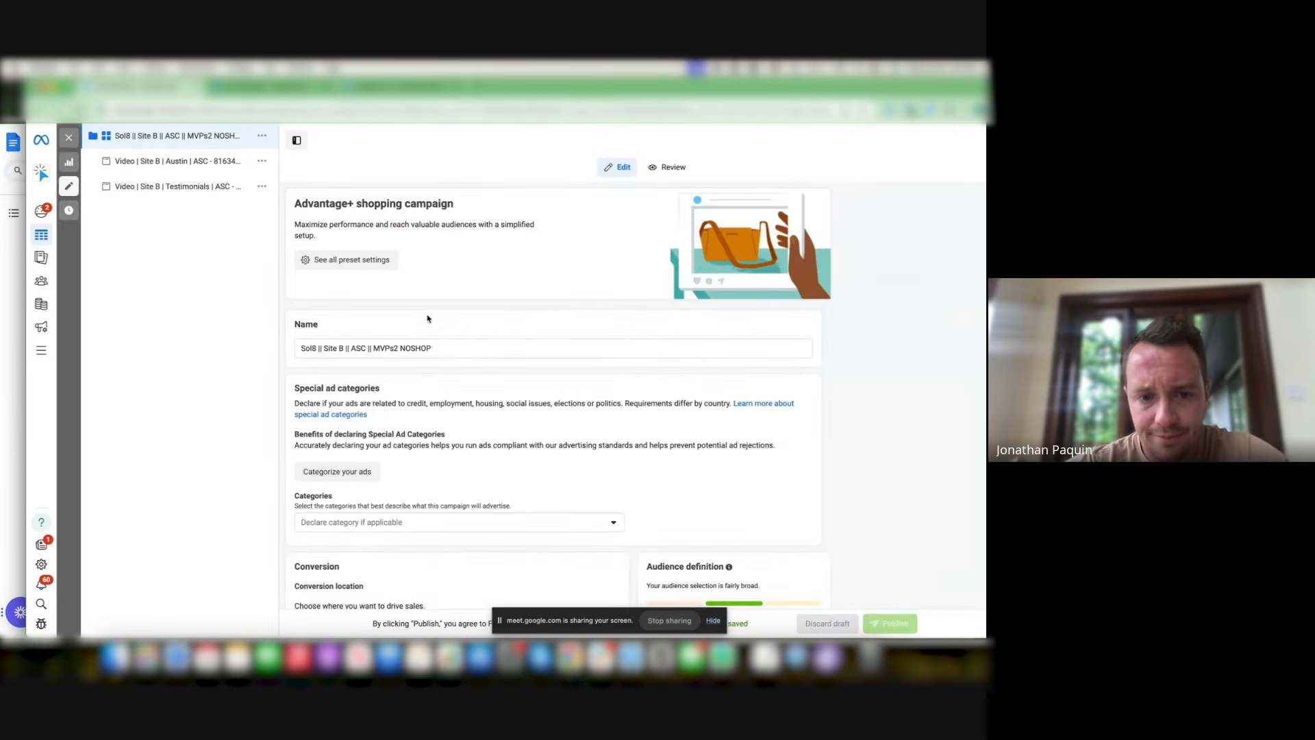
- Review the Advantage+ shopping campaign's location, reporting and budget settings down to the existing customer budget cap option
scroll(428, 317, down, 5)
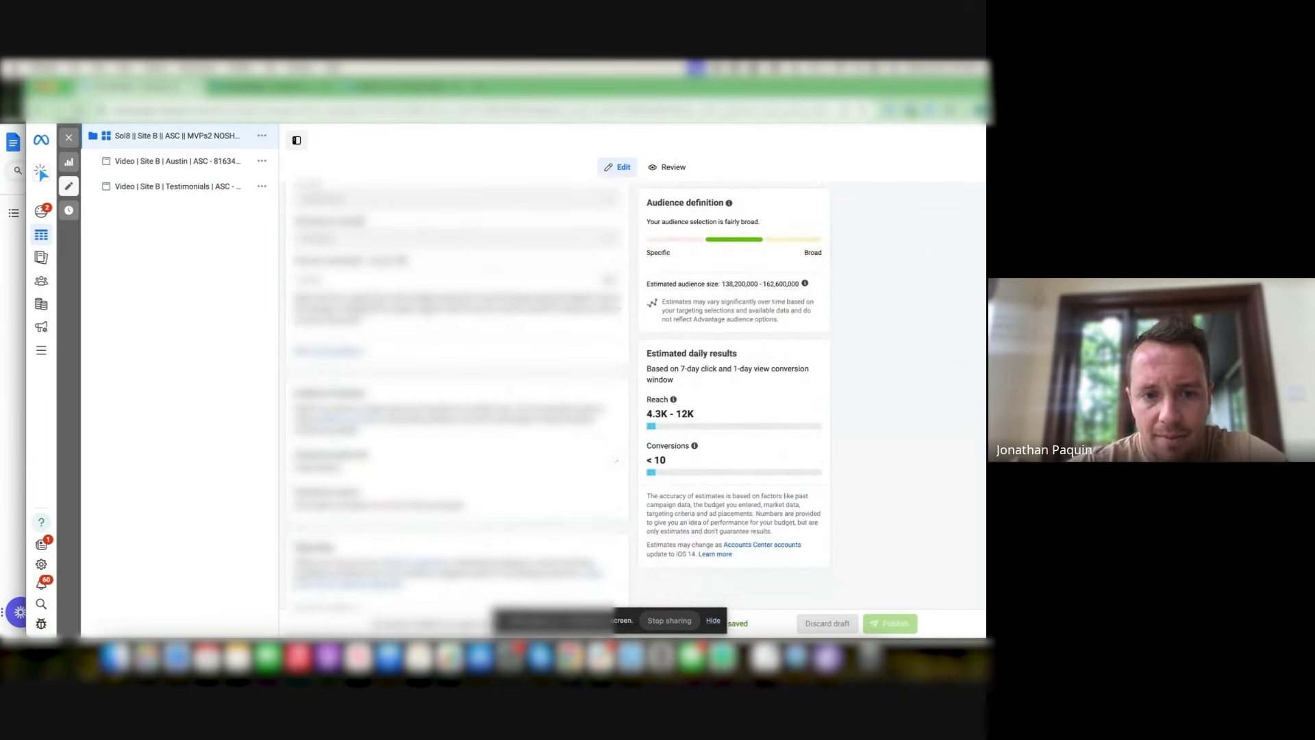
scroll(428, 320, down, 5)
scroll(428, 321, down, 3)
scroll(428, 319, up, 7)
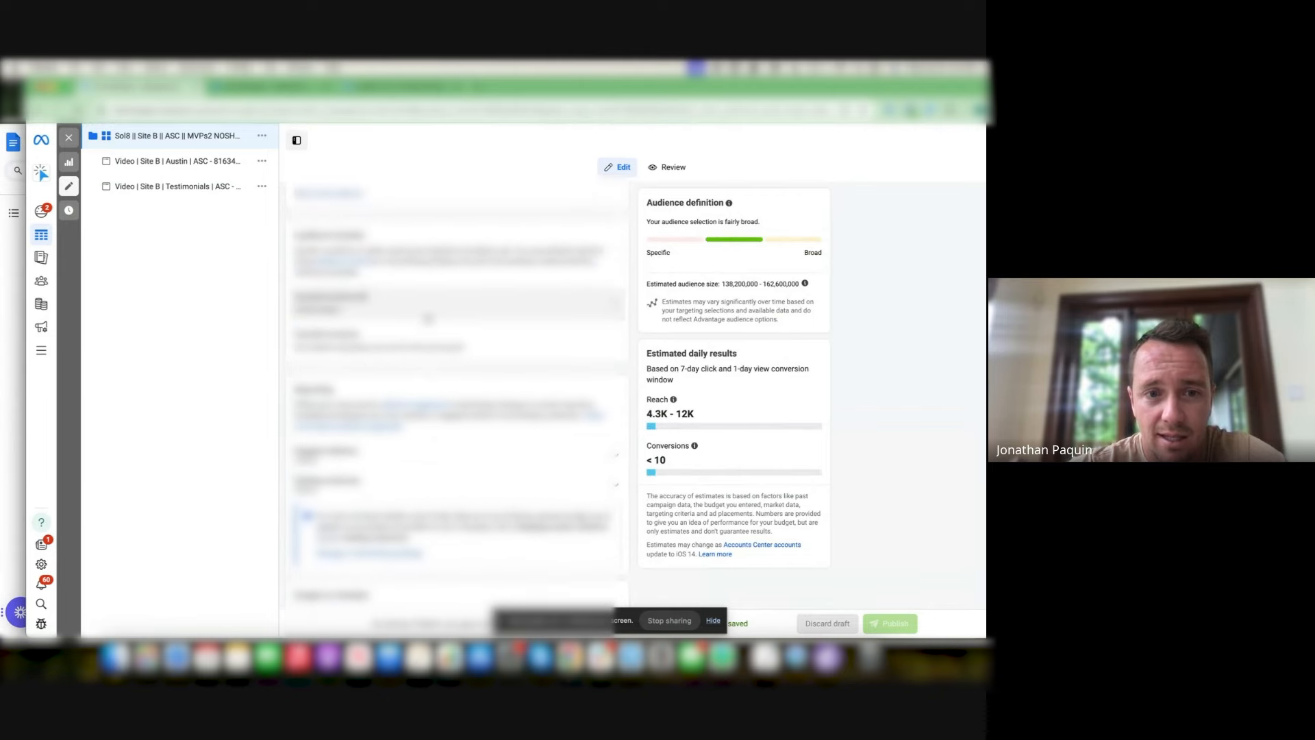
scroll(319, 327, down, 5)
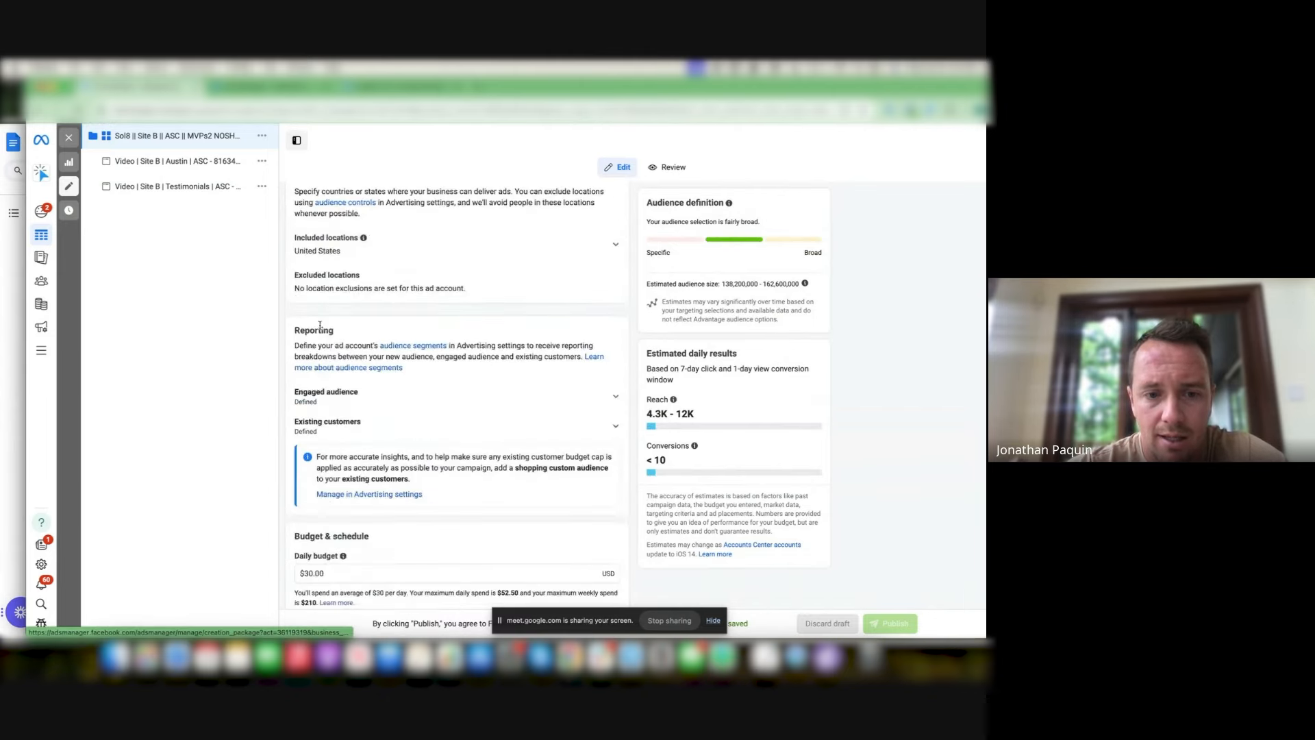
scroll(319, 326, down, 5)
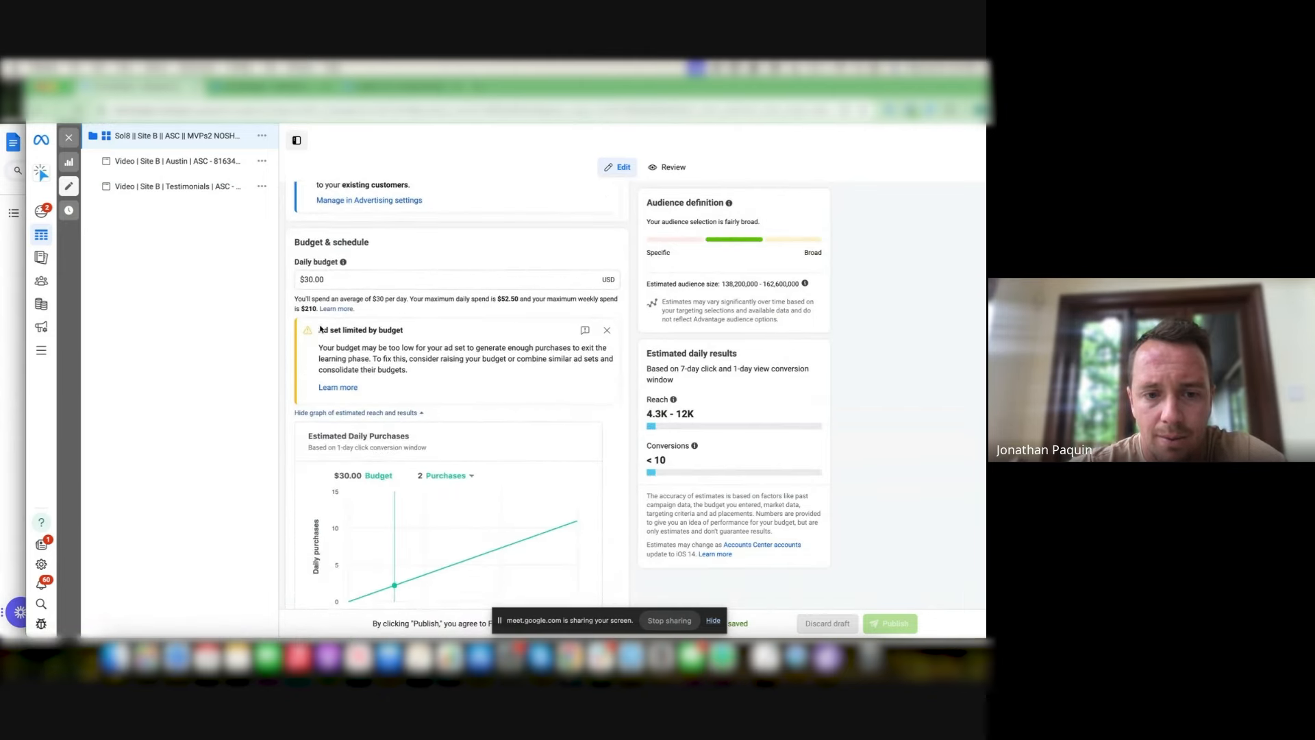
scroll(565, 368, down, 6)
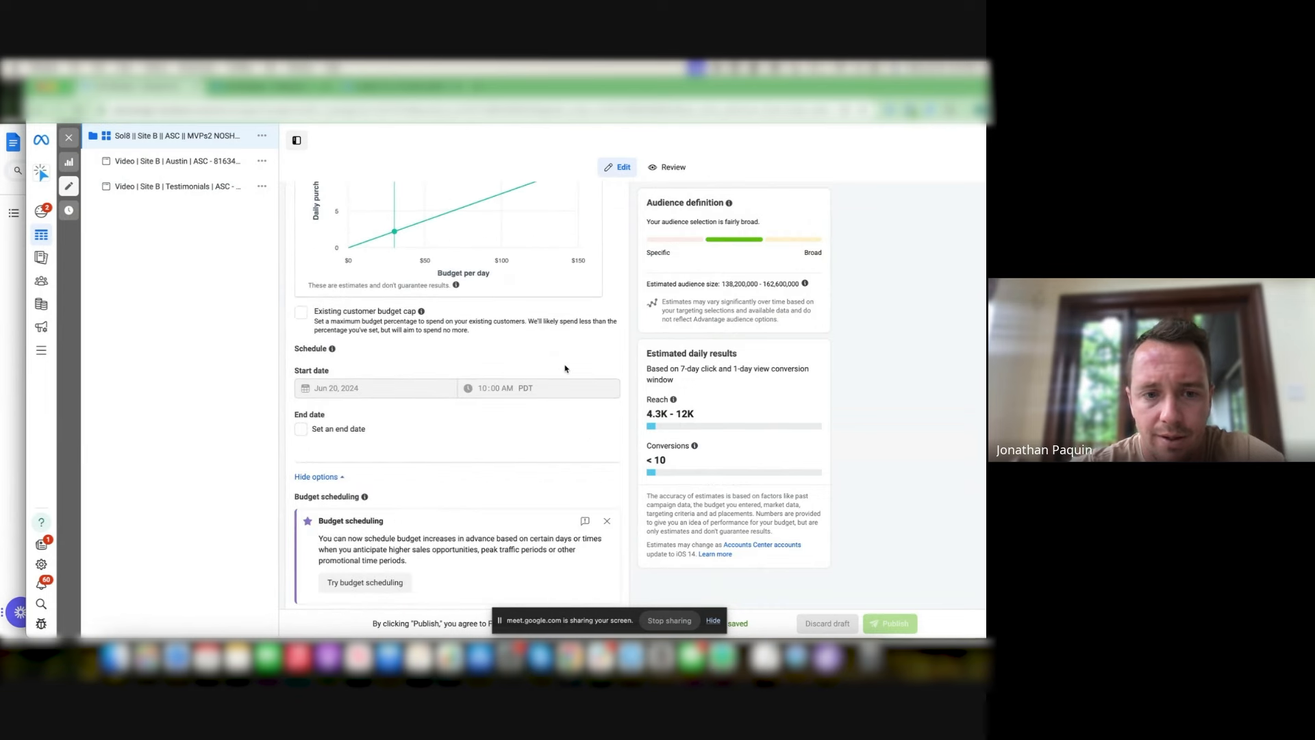
- Try an existing customer budget cap of 0% on the campaign and turn the cap back off
triple_click(333, 310)
click(301, 316)
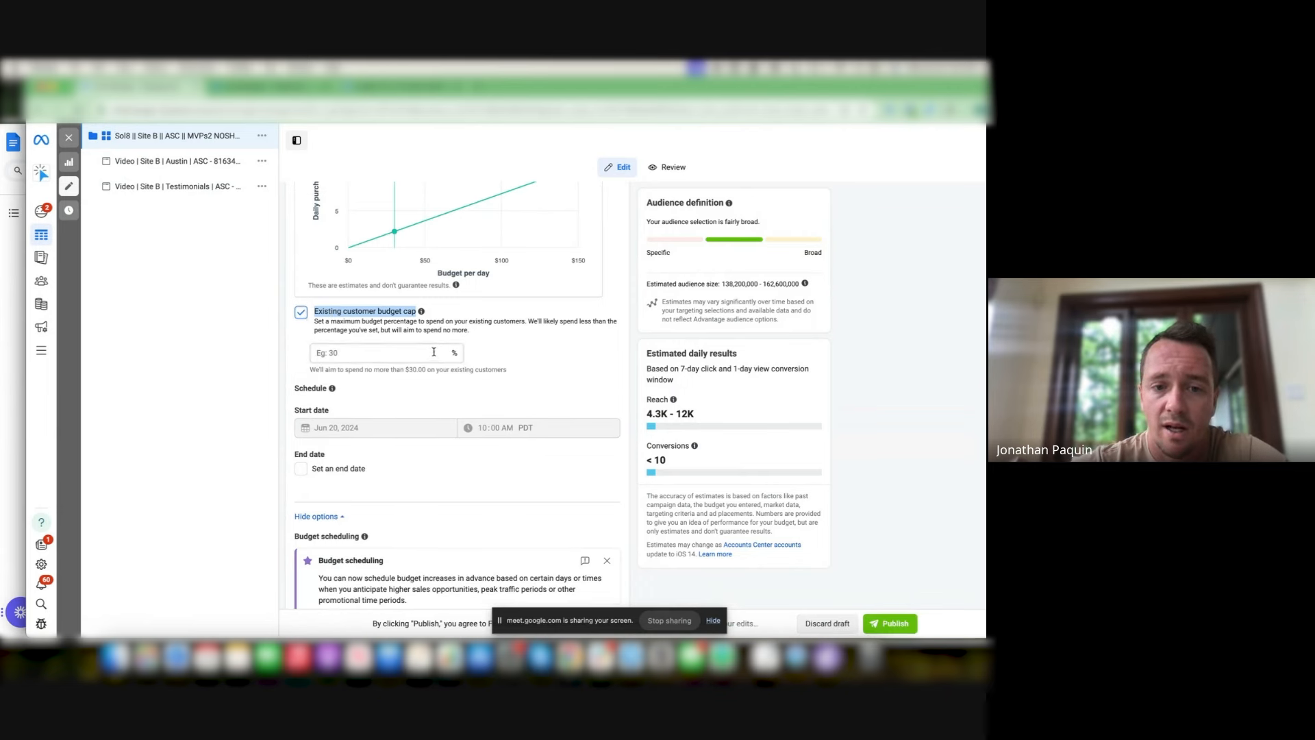
click(435, 352)
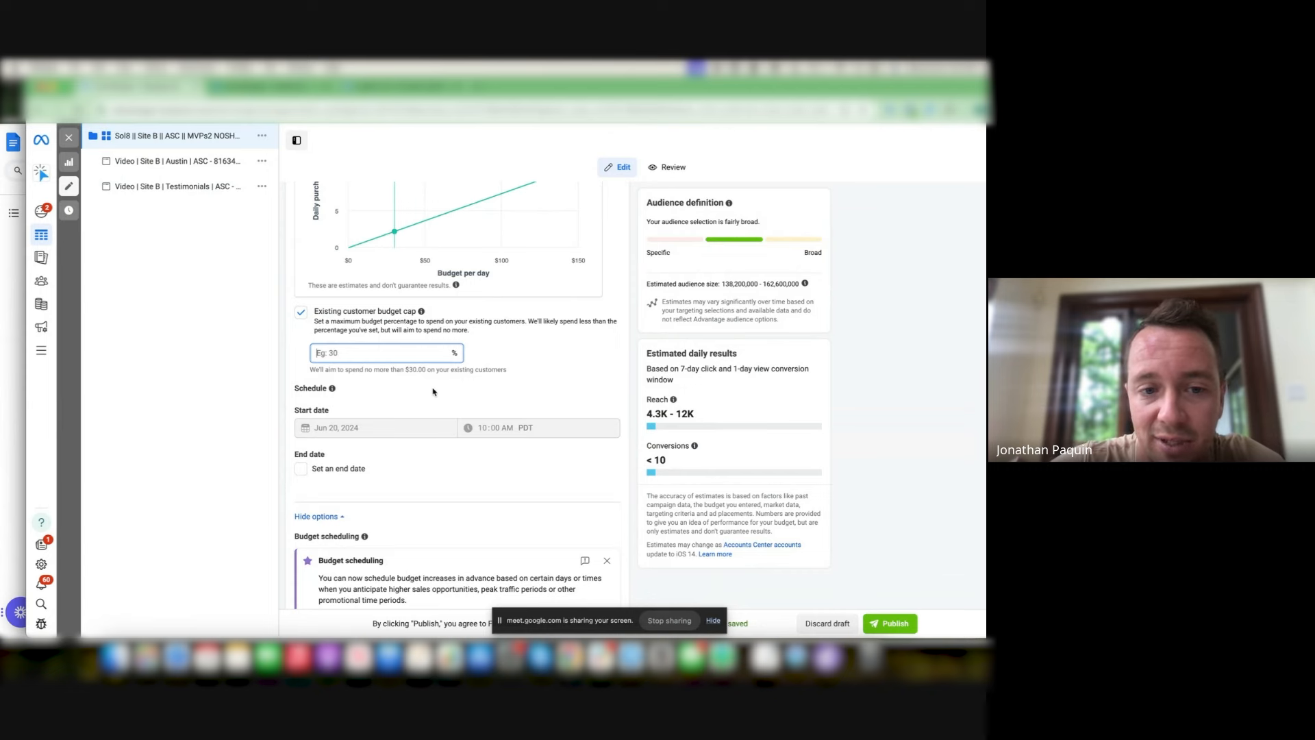
text(0)
click(522, 362)
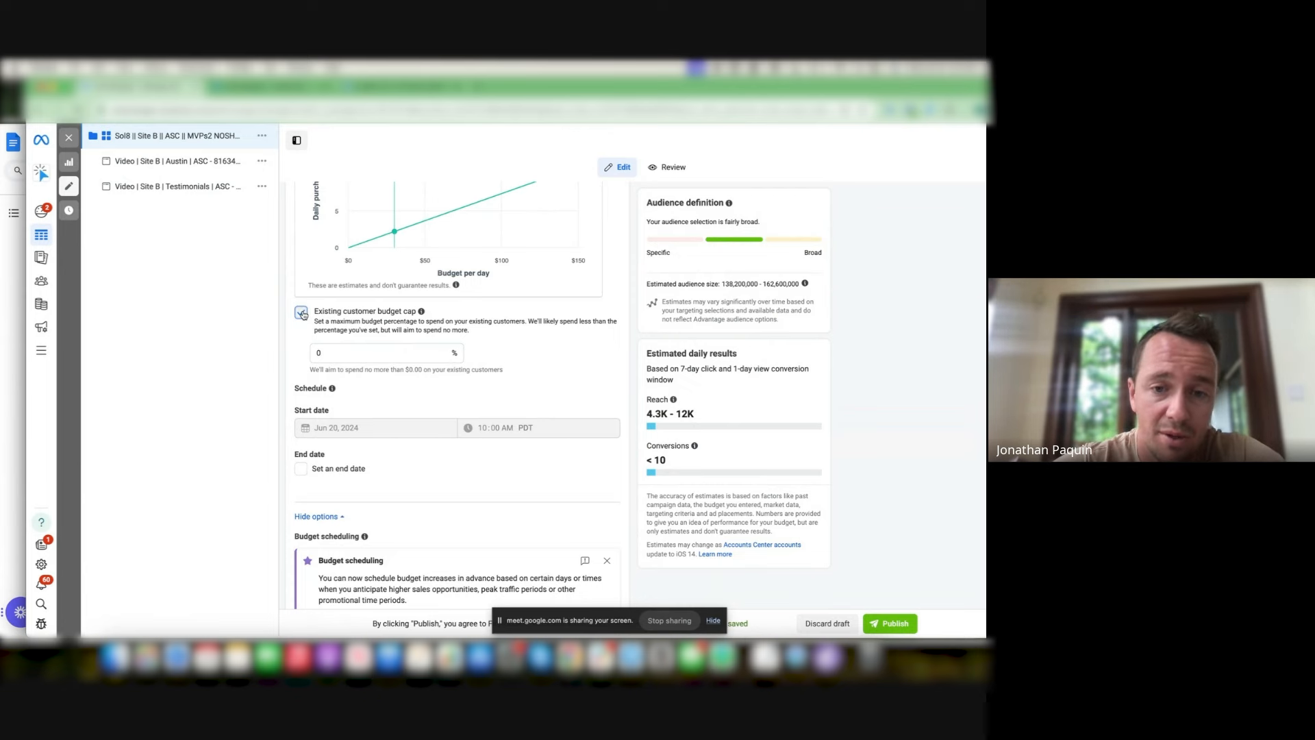
click(302, 313)
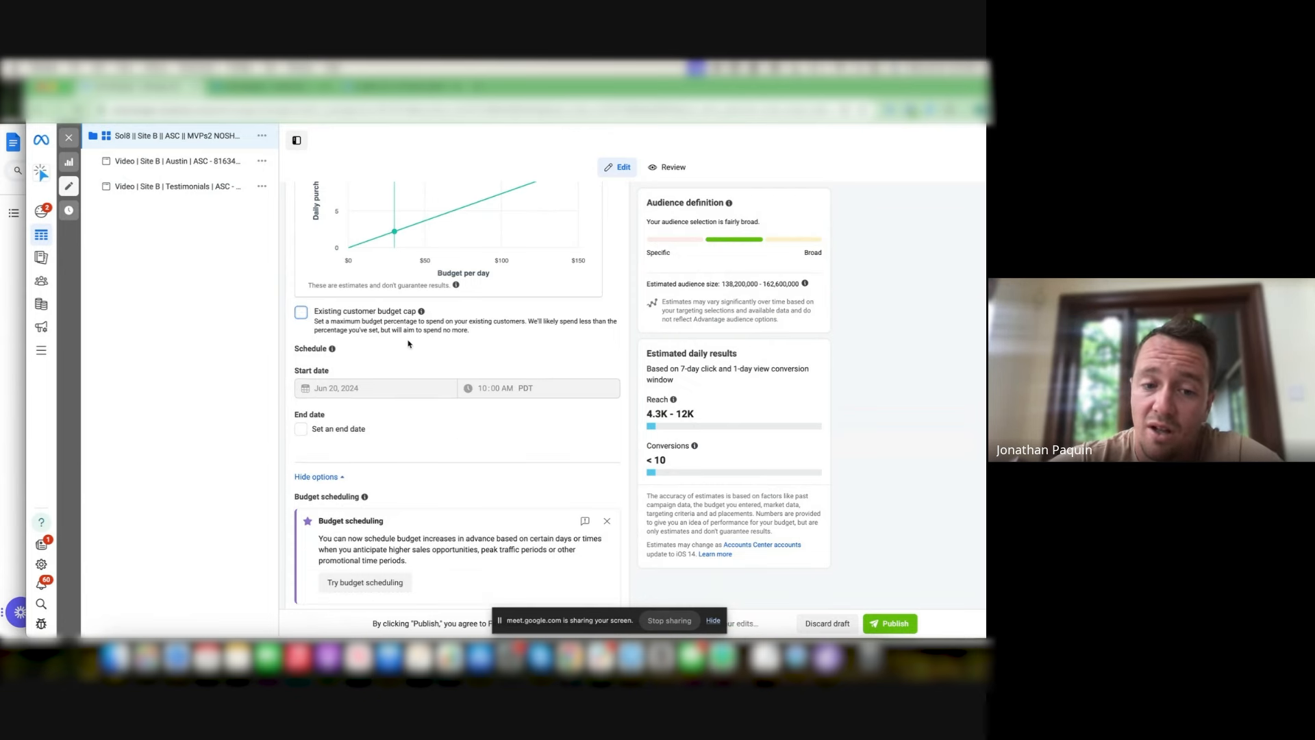
- Examine the shopping campaign's full settings, from its name and conversion options to its budget and schedule
scroll(408, 345, down, 7)
scroll(410, 343, up, 7)
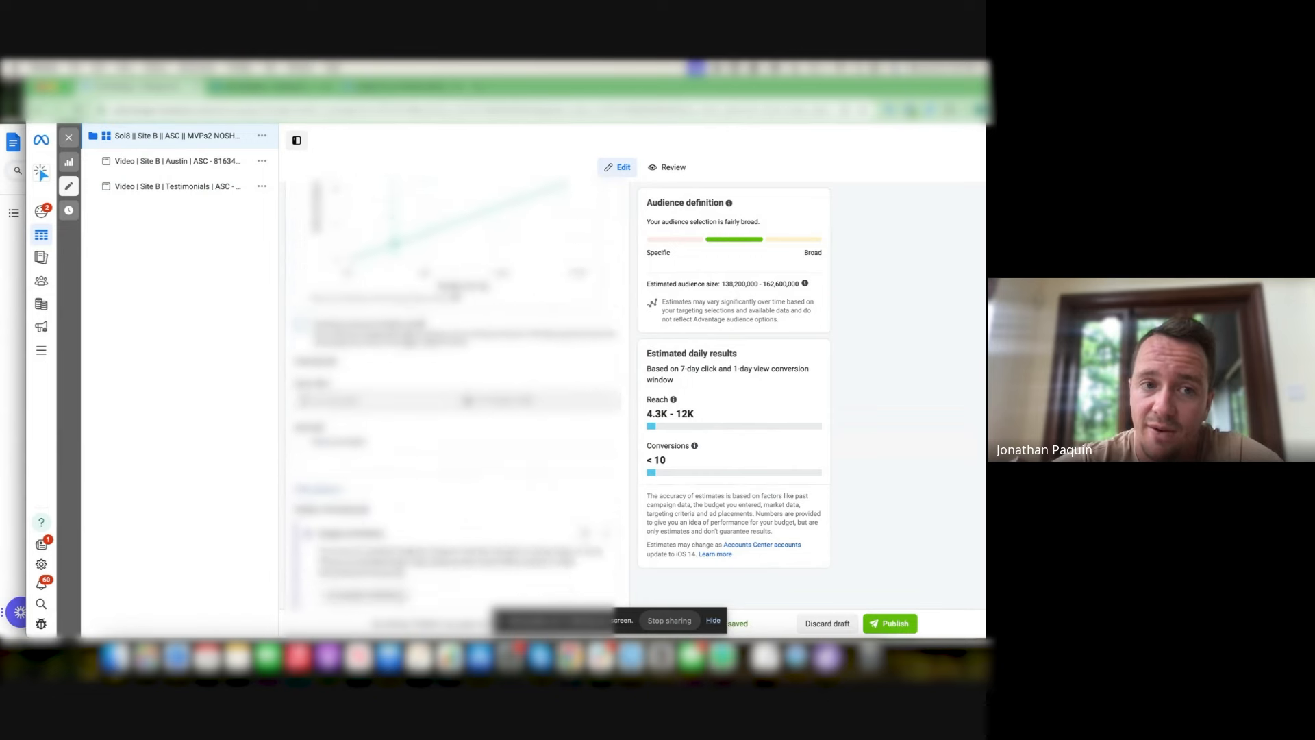
scroll(410, 344, down, 5)
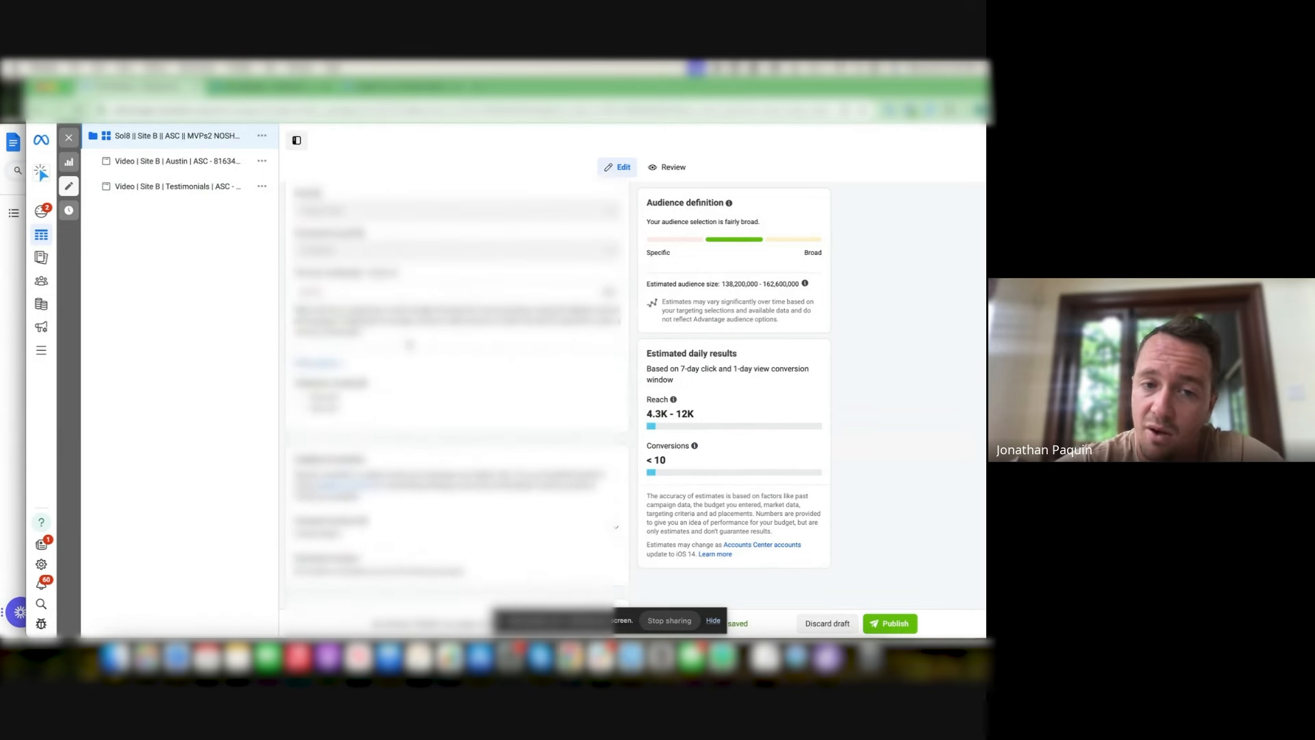
scroll(410, 344, up, 5)
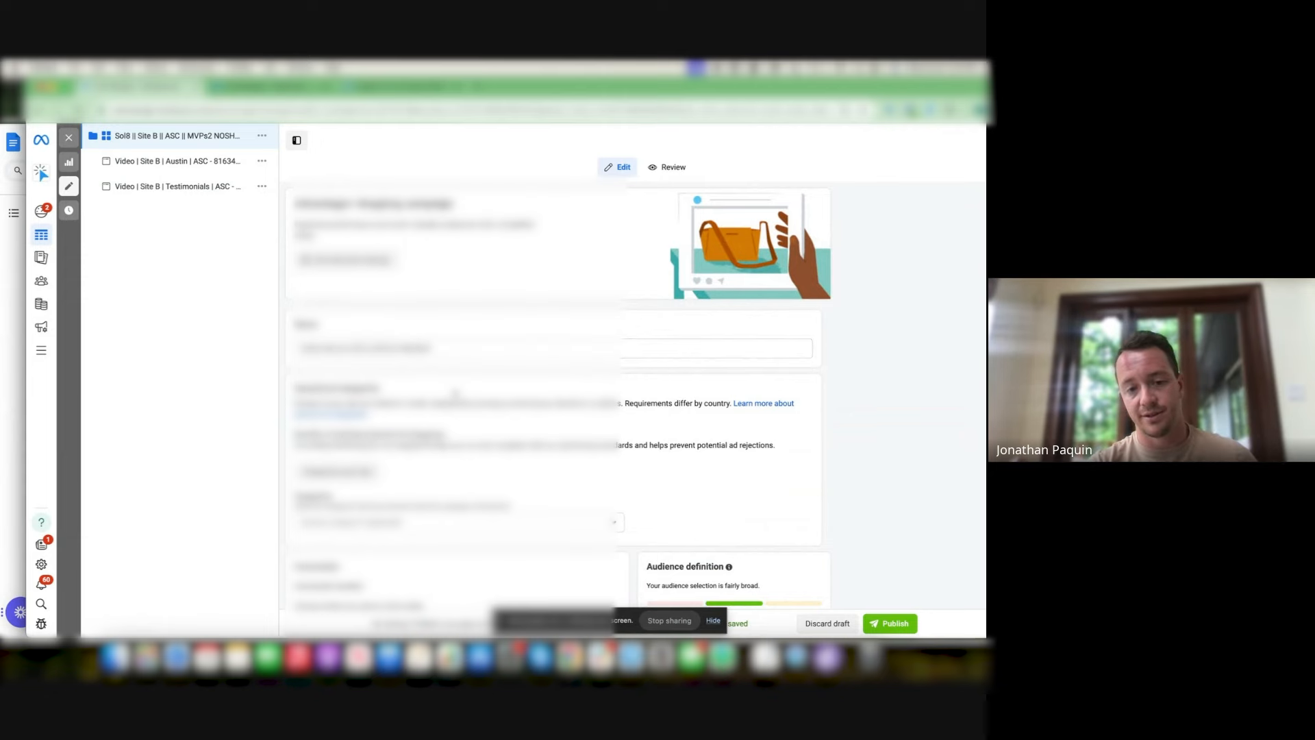
scroll(456, 394, down, 4)
scroll(455, 392, down, 5)
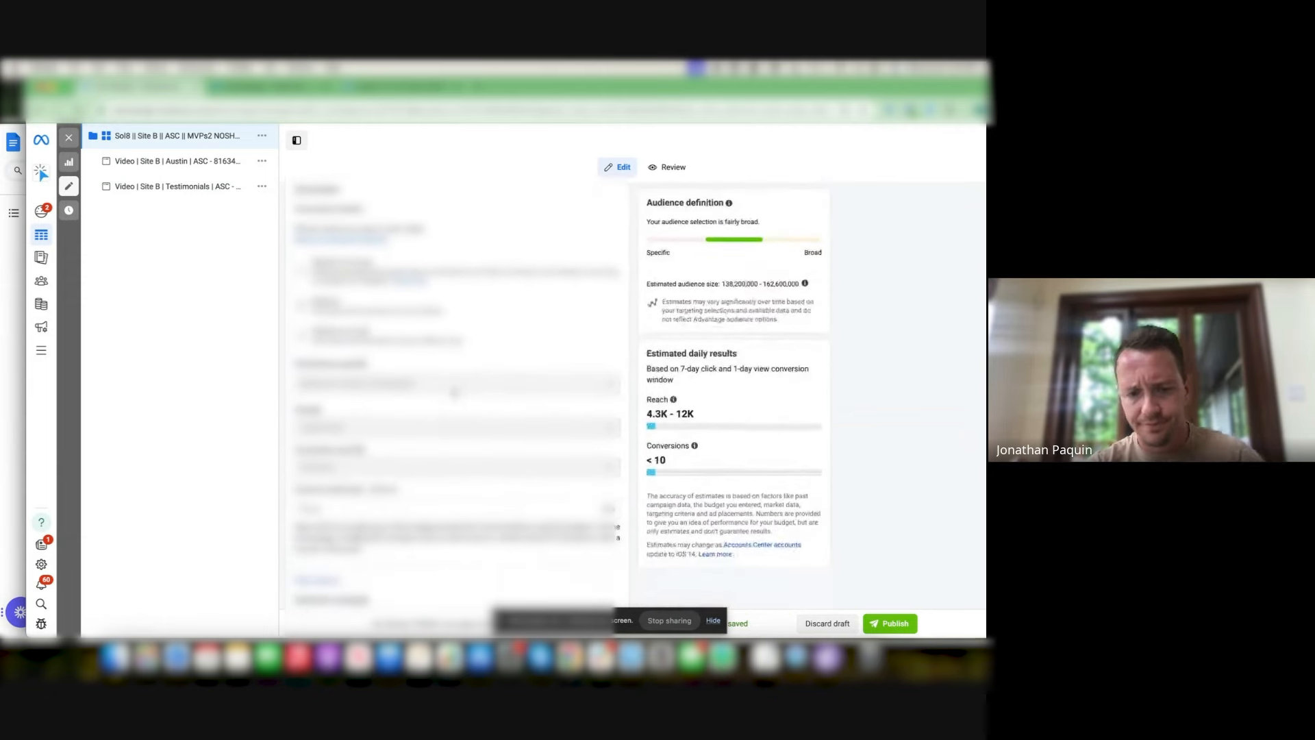
scroll(455, 393, down, 4)
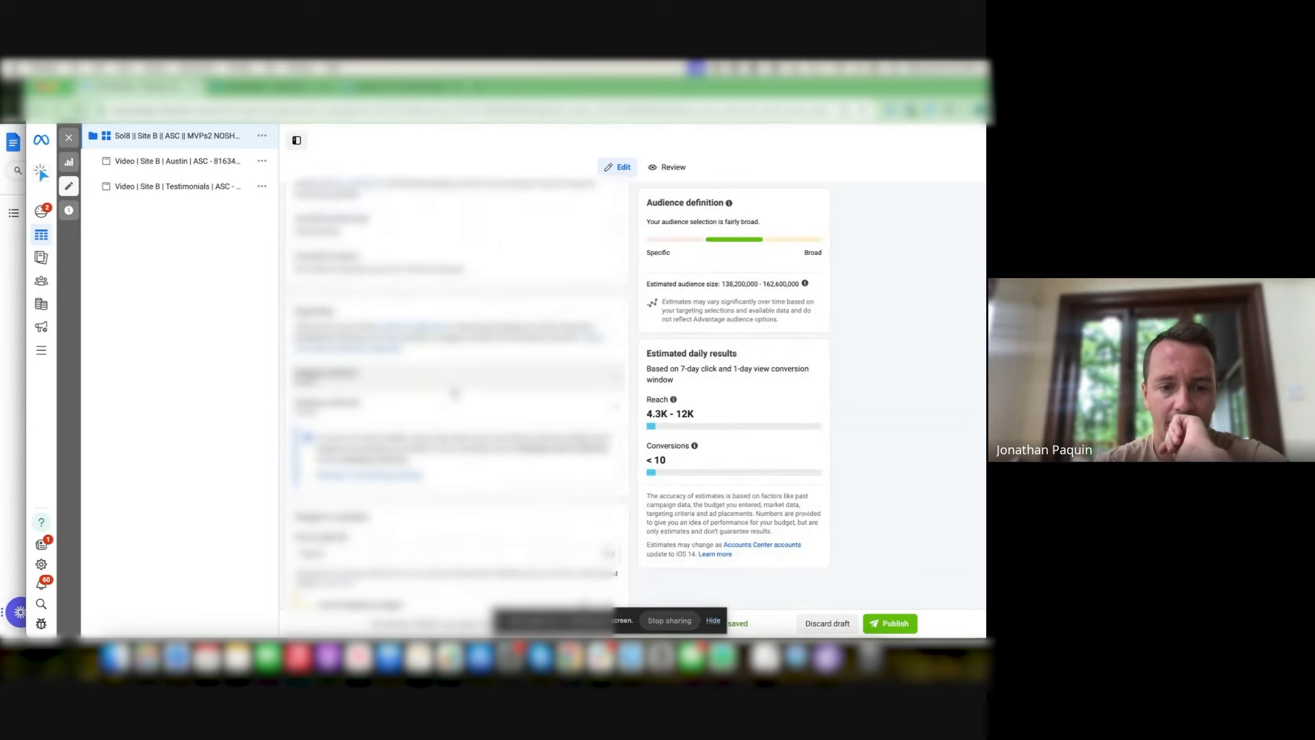
scroll(455, 394, down, 8)
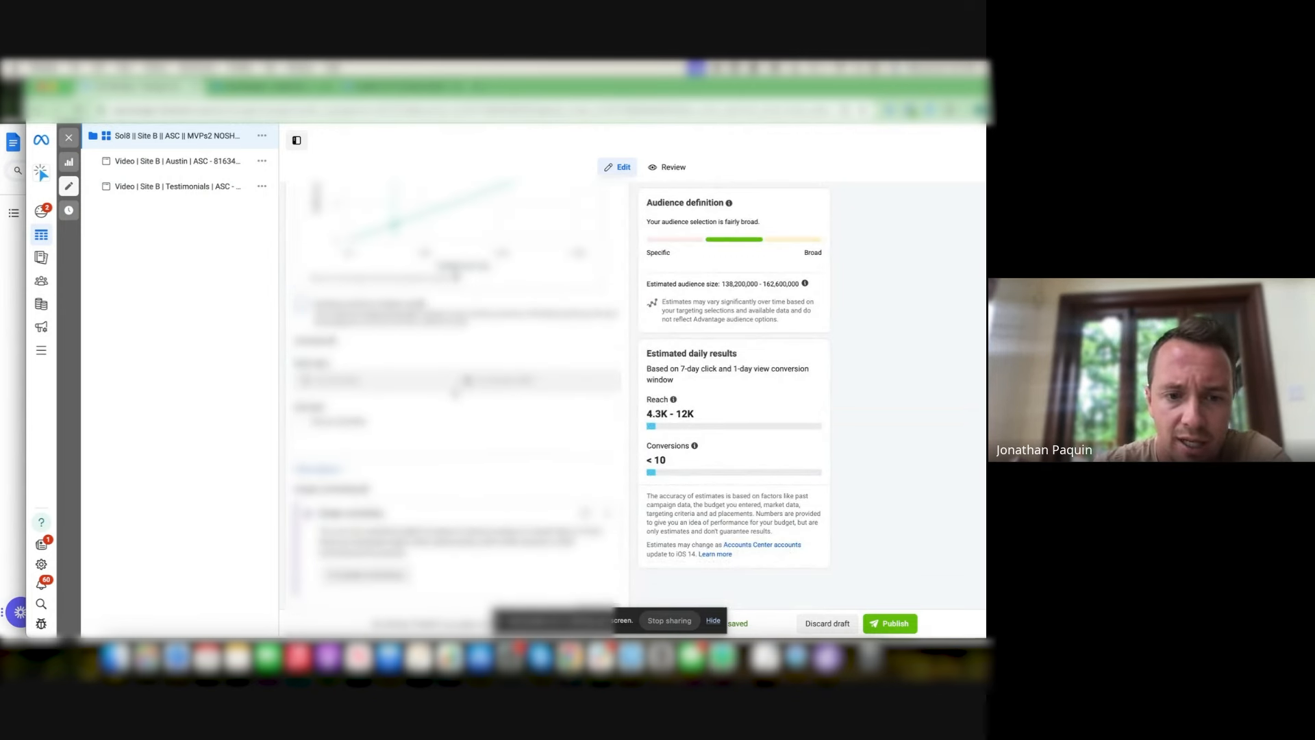
- Expand the Engaged audience and Existing customers definitions under Reporting, review their audiences and collapse both
scroll(455, 394, up, 10)
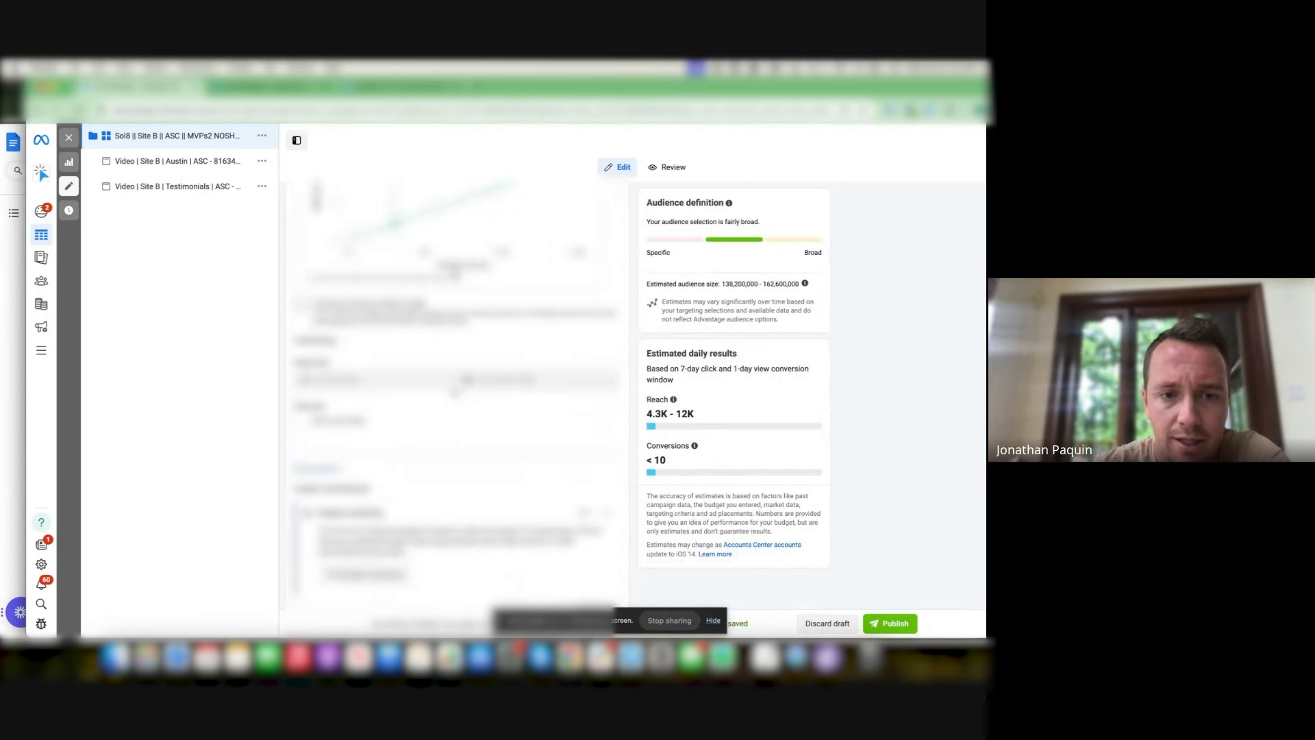
scroll(357, 372, up, 3)
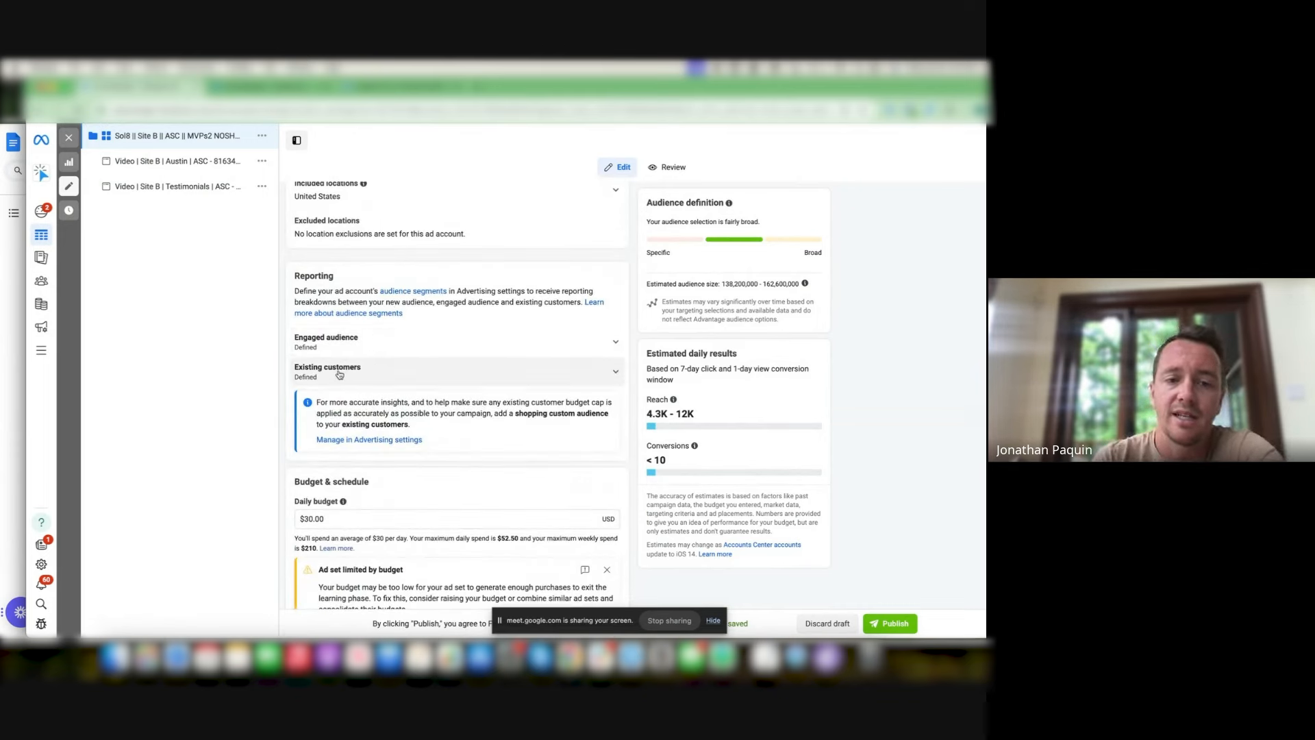
click(370, 345)
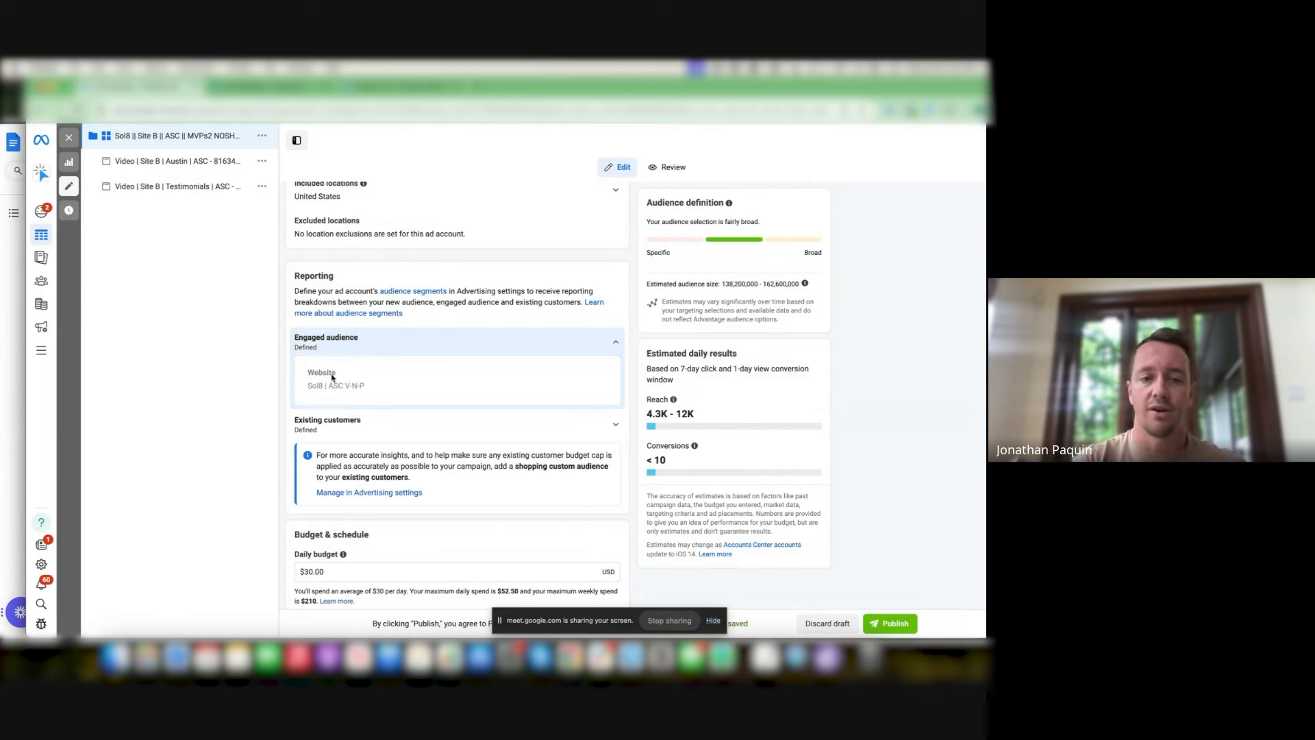
click(352, 422)
scroll(459, 450, down, 1)
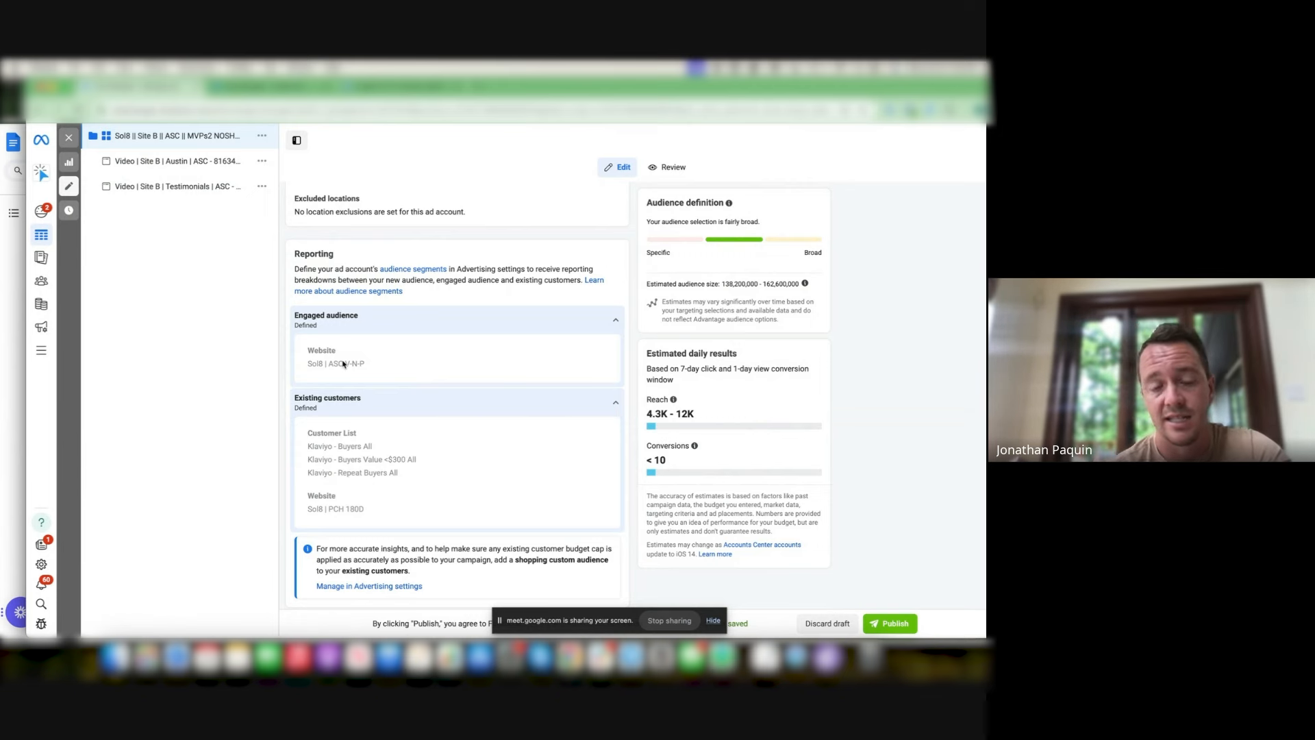
click(617, 321)
click(614, 350)
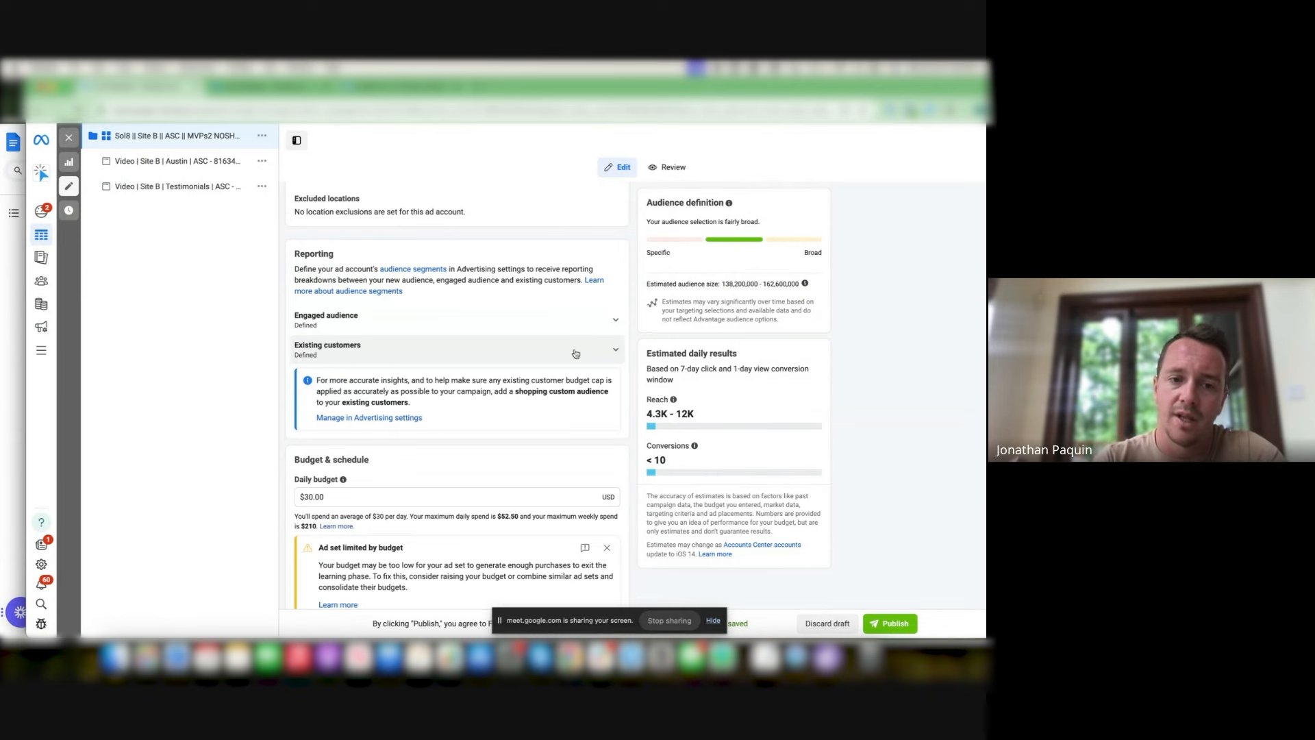
- Switch to the Meta Call - Audiences document in Google Docs and review the ASC and Remarketing notes
click(10, 398)
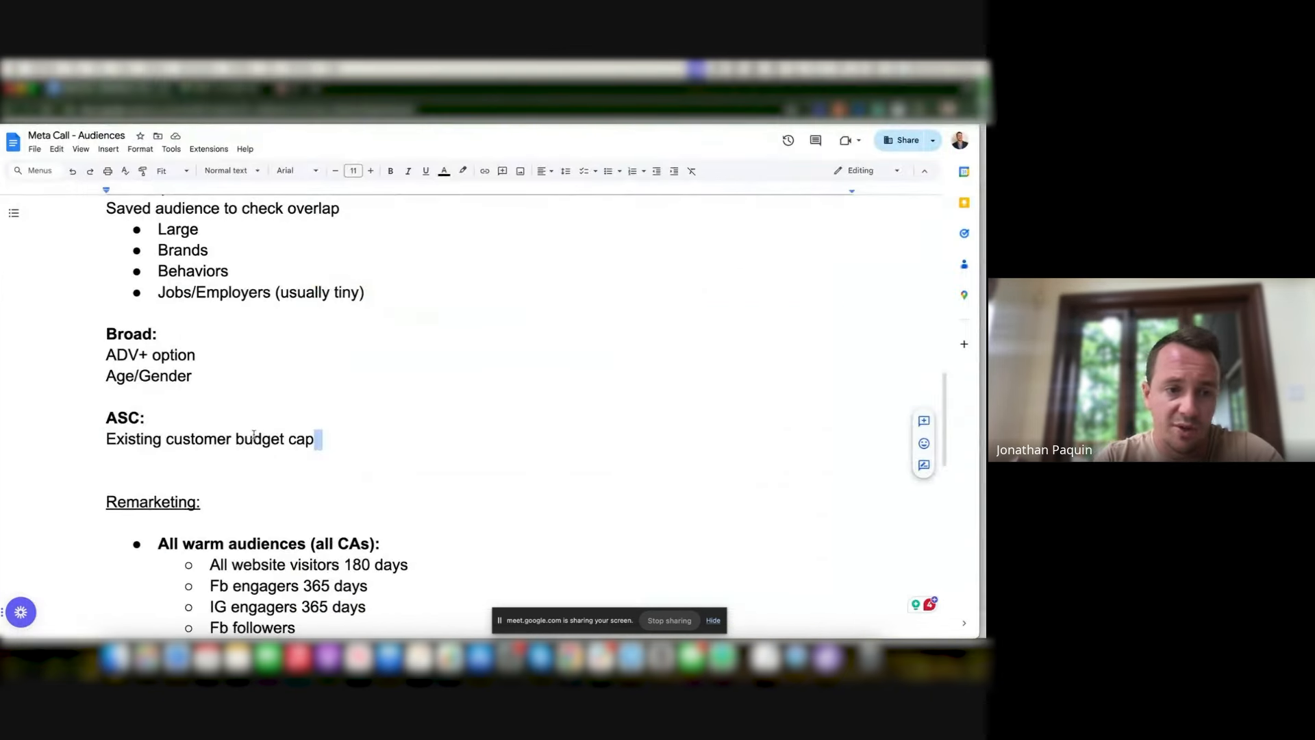
scroll(144, 368, up, 1)
click(310, 449)
scroll(309, 448, down, 1)
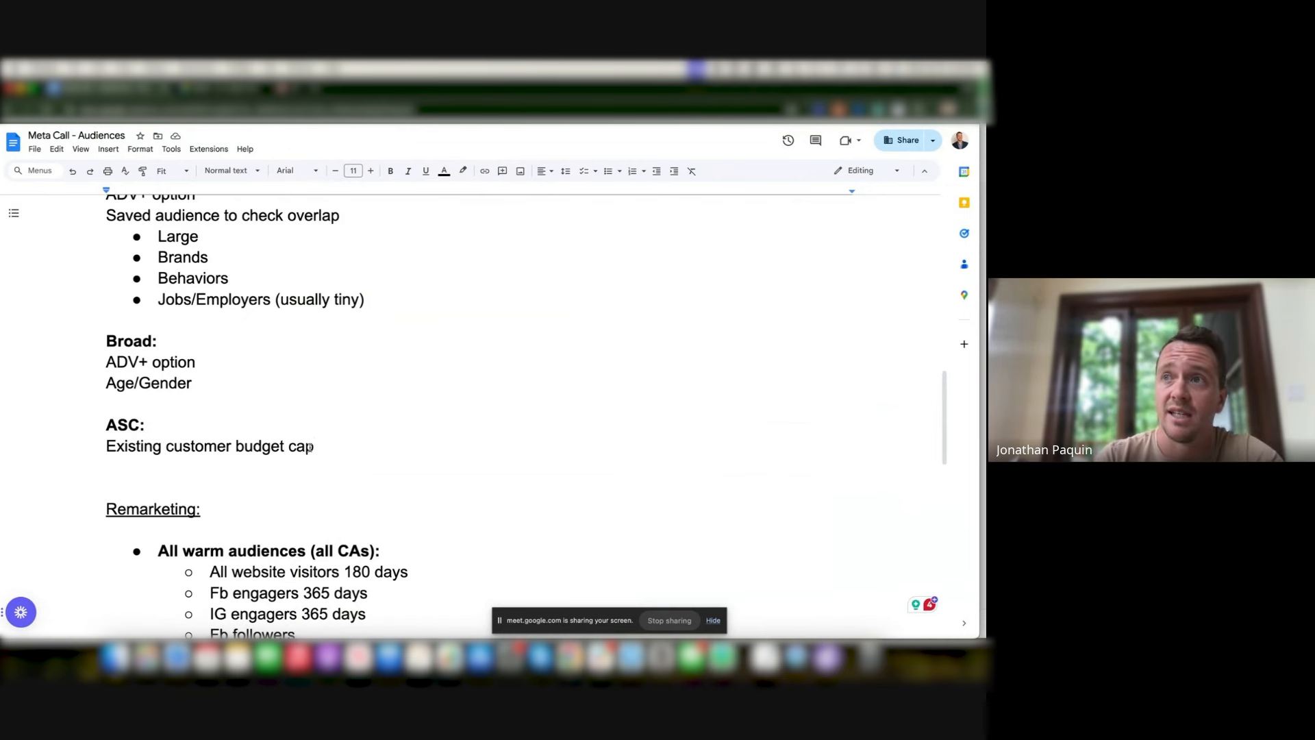
scroll(310, 448, down, 1)
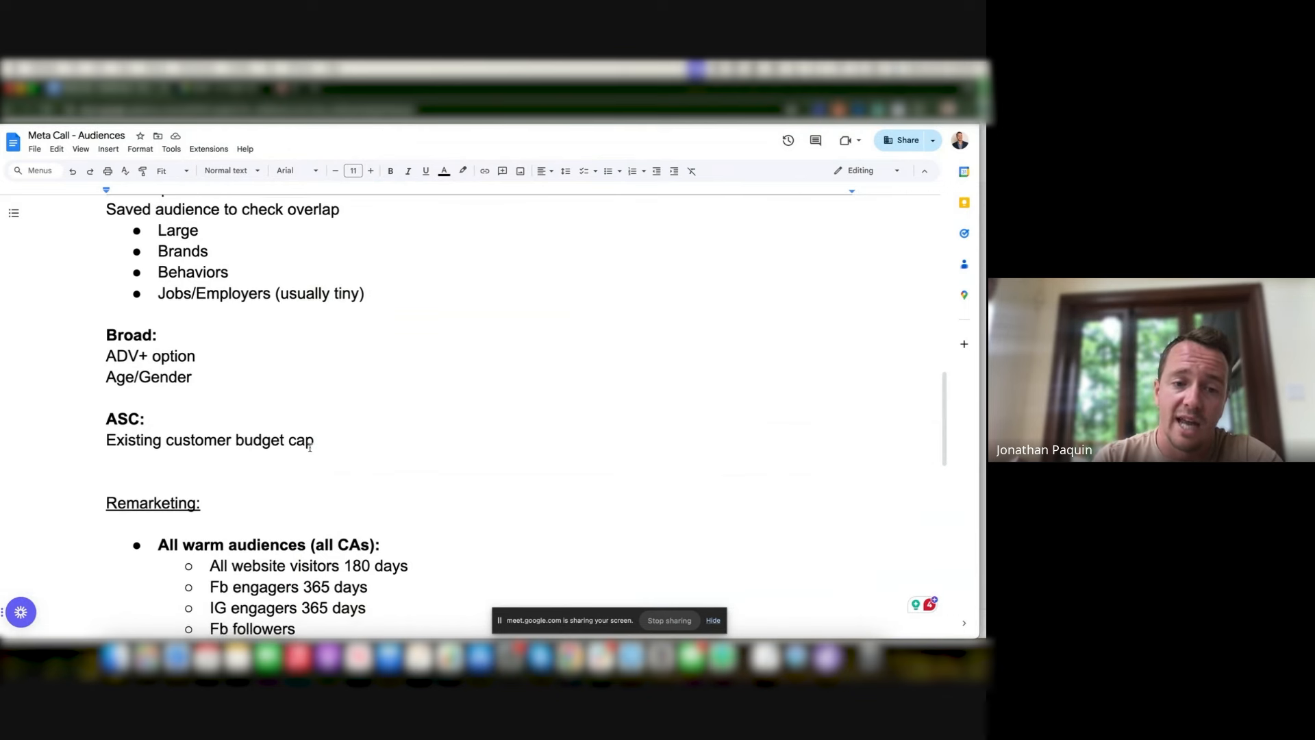
scroll(310, 447, down, 3)
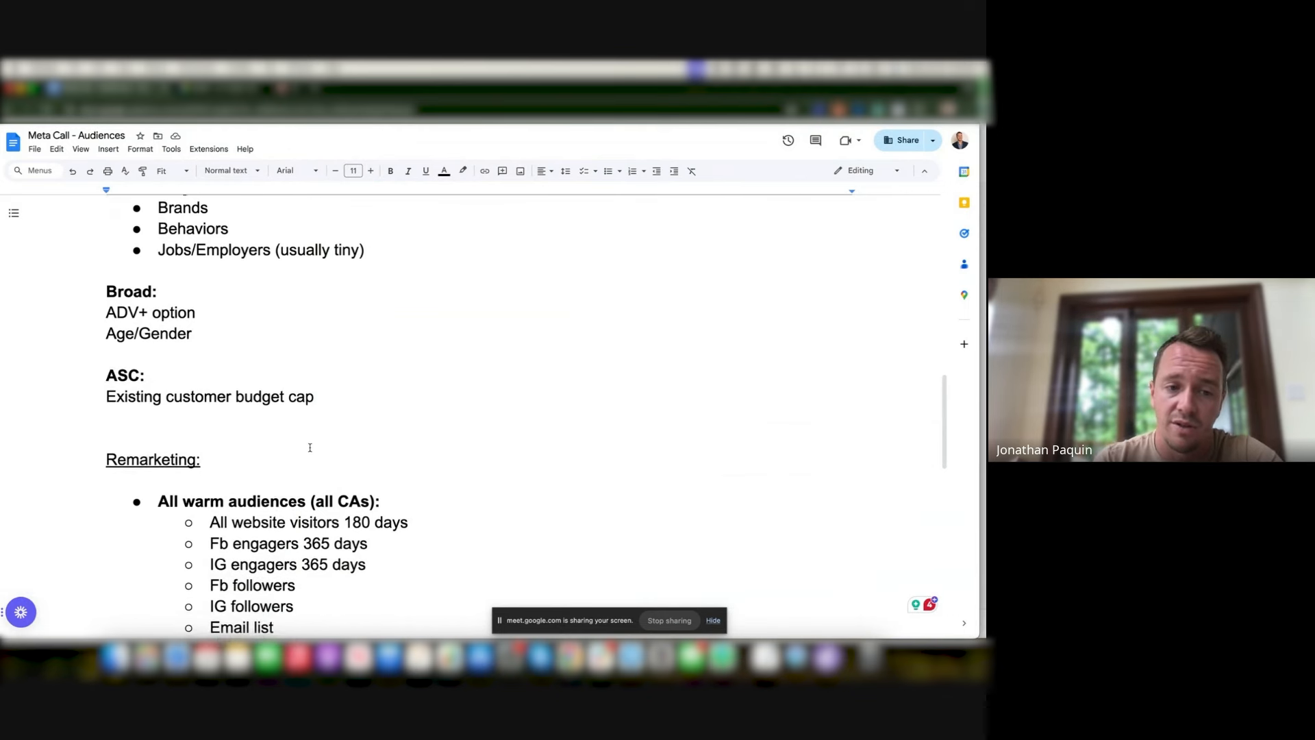